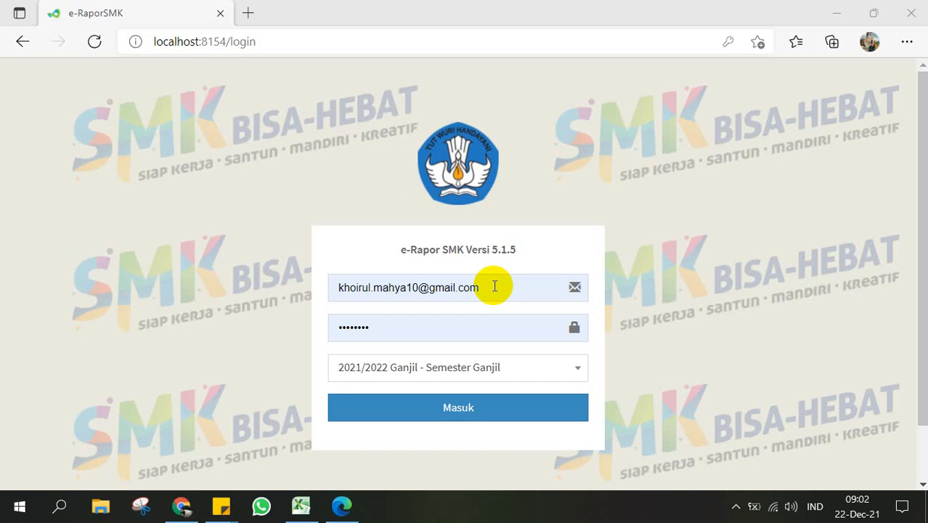
# Step: Log in with the prefilled account e-mail and password for the 2021/2022 Ganjil semester
pyautogui.scroll(-1, 495, 286)
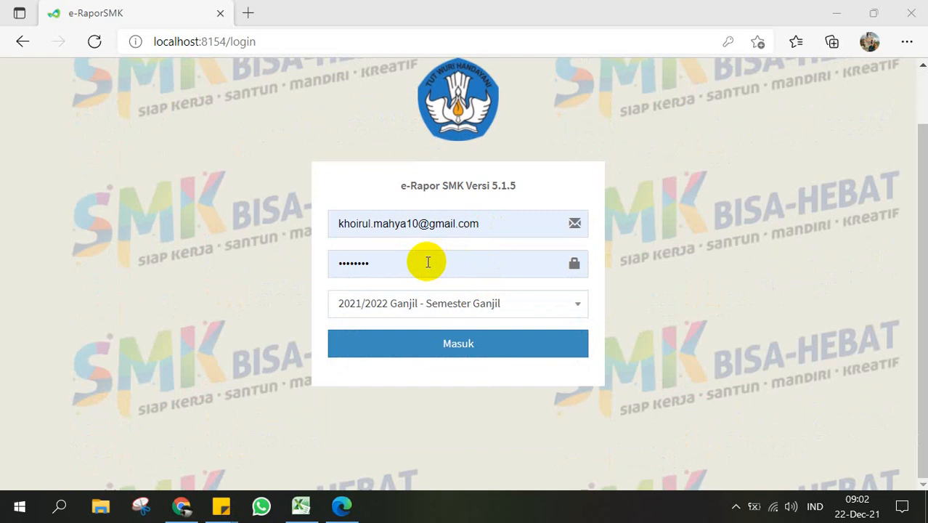
pyautogui.scroll(1, 428, 262)
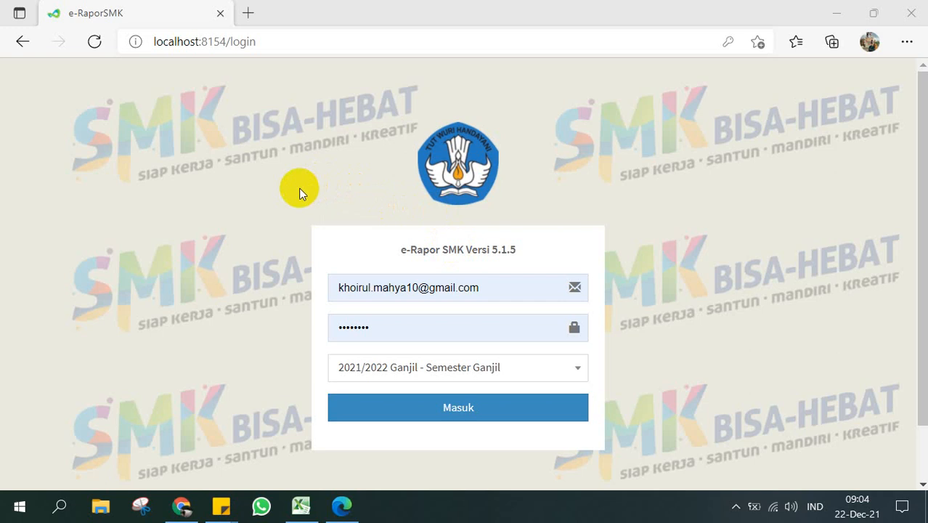
pyautogui.scroll(-2, 301, 192)
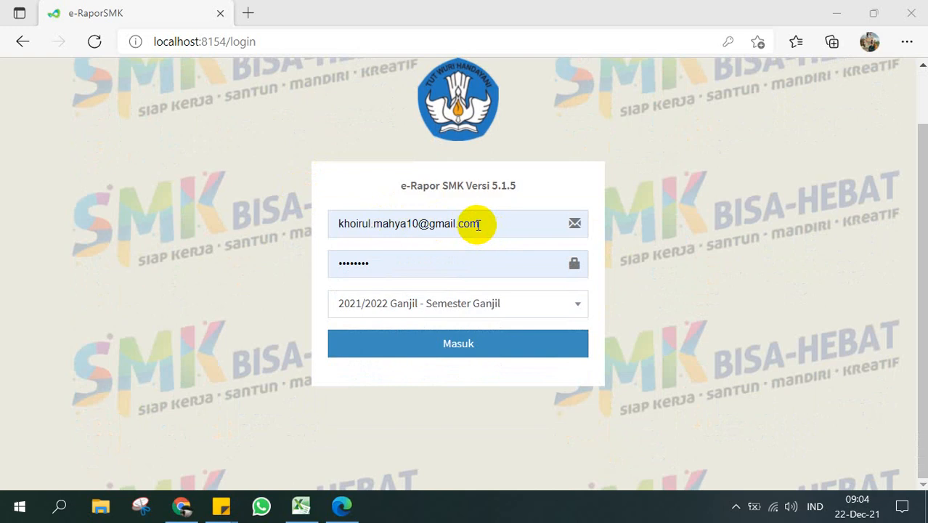
pyautogui.moveTo(475, 225); pyautogui.dragTo(295, 238)
pyautogui.click(294, 238)
pyautogui.moveTo(387, 264); pyautogui.dragTo(285, 260)
pyautogui.click(259, 261)
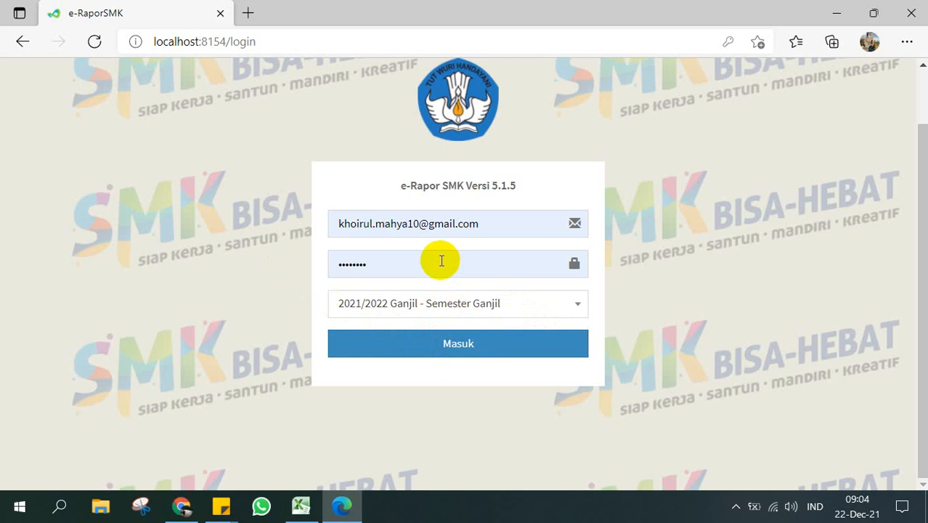
pyautogui.click(526, 304)
pyautogui.click(501, 143)
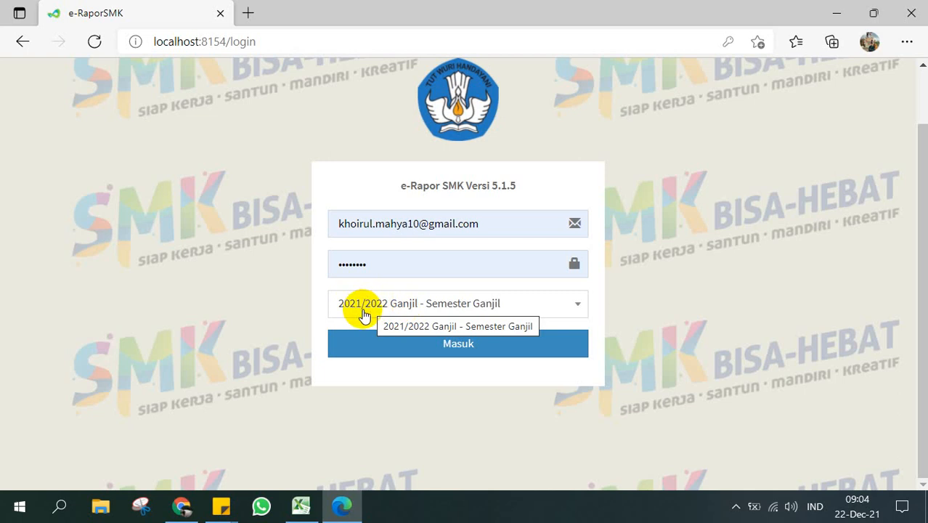
pyautogui.scroll(1, 370, 314)
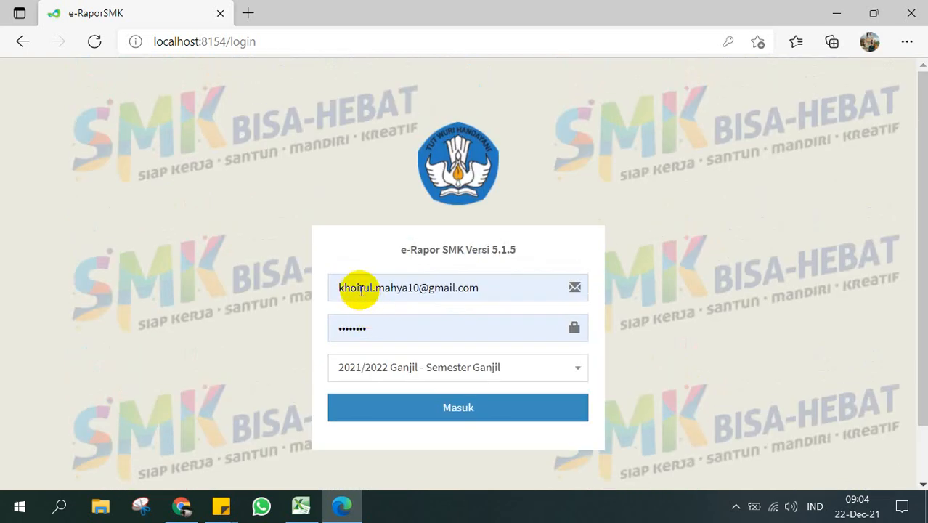
pyautogui.click(431, 414)
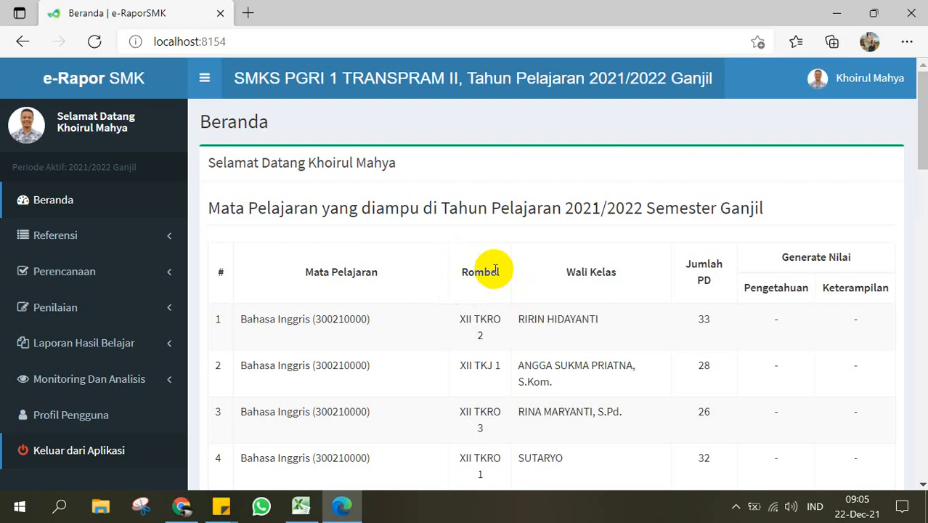
# Step: Look over the home page's list of taught subjects and open the user profile page
pyautogui.scroll(-4, 494, 270)
pyautogui.scroll(3, 494, 269)
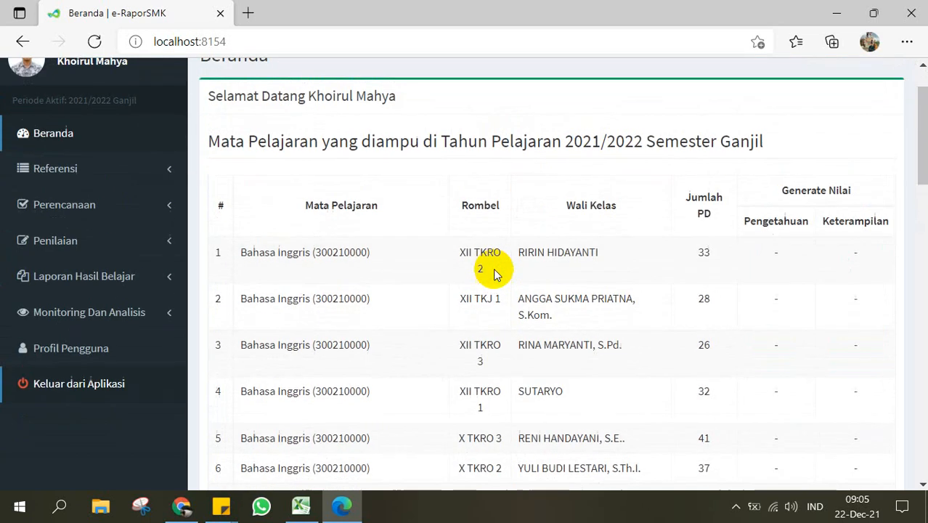
pyautogui.scroll(1, 493, 273)
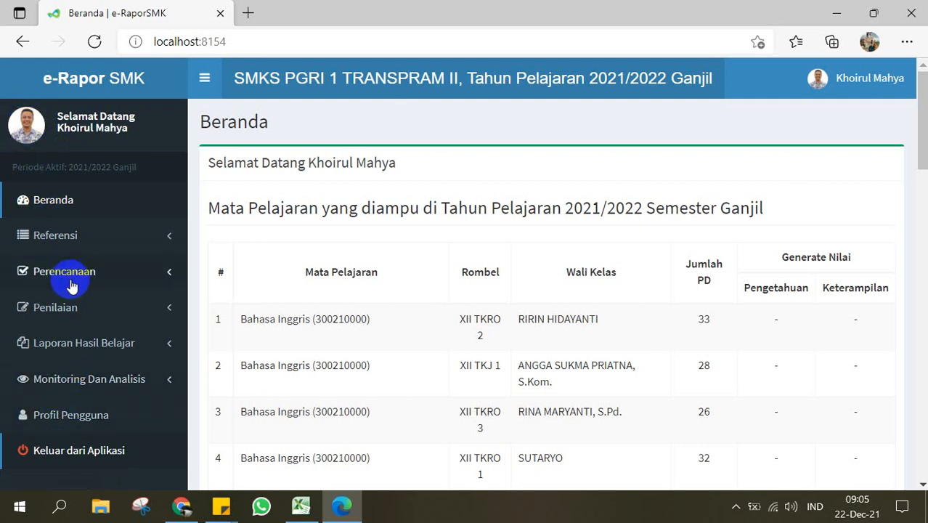
pyautogui.click(91, 413)
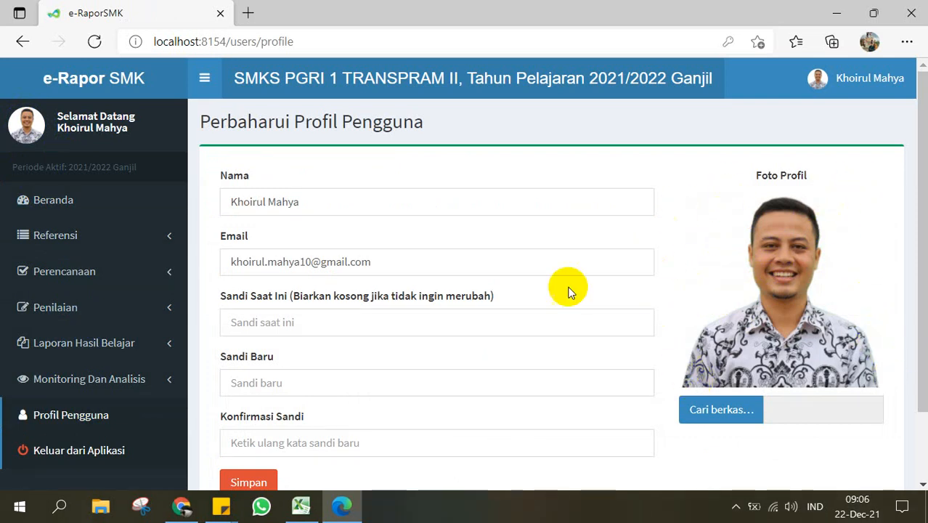
# Step: Return to the Beranda page and examine the taught subjects table with its classes, homeroom teachers, student counts and Generate Nilai columns
pyautogui.click(95, 204)
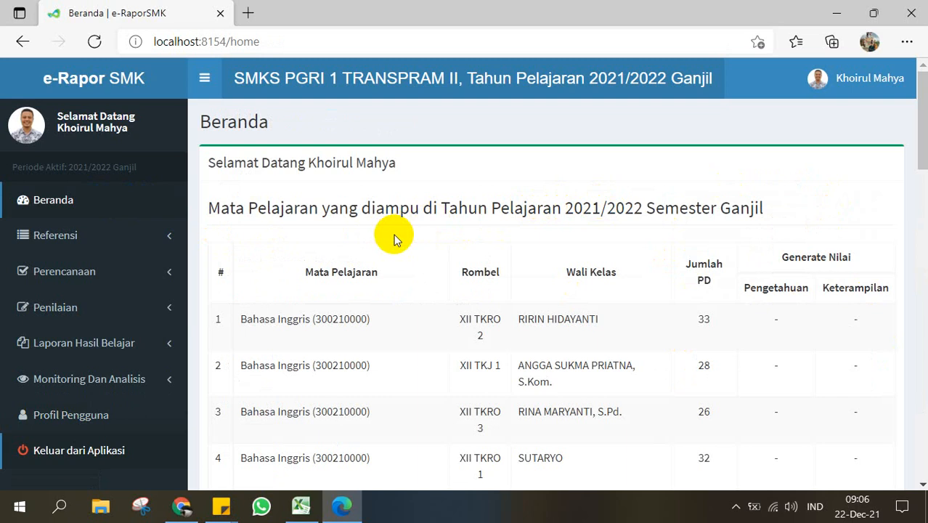
pyautogui.scroll(-1, 394, 240)
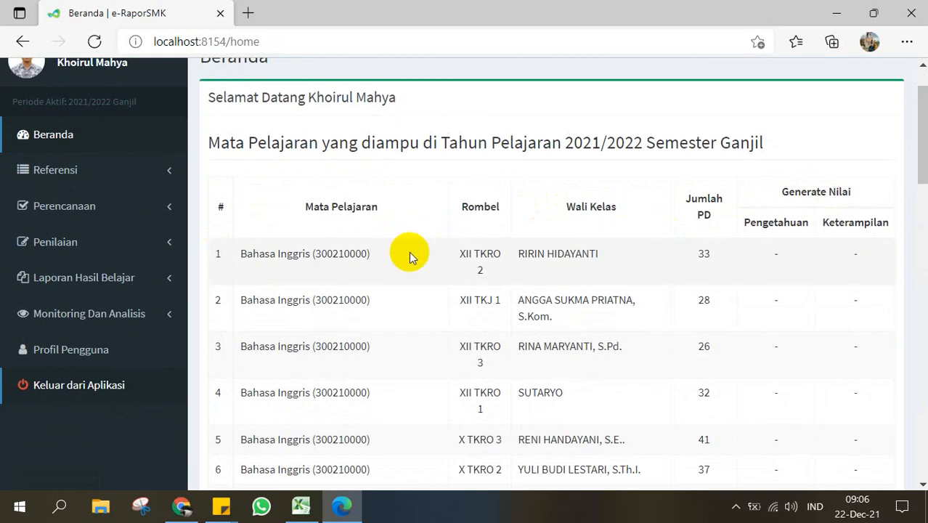
pyautogui.scroll(-2, 403, 254)
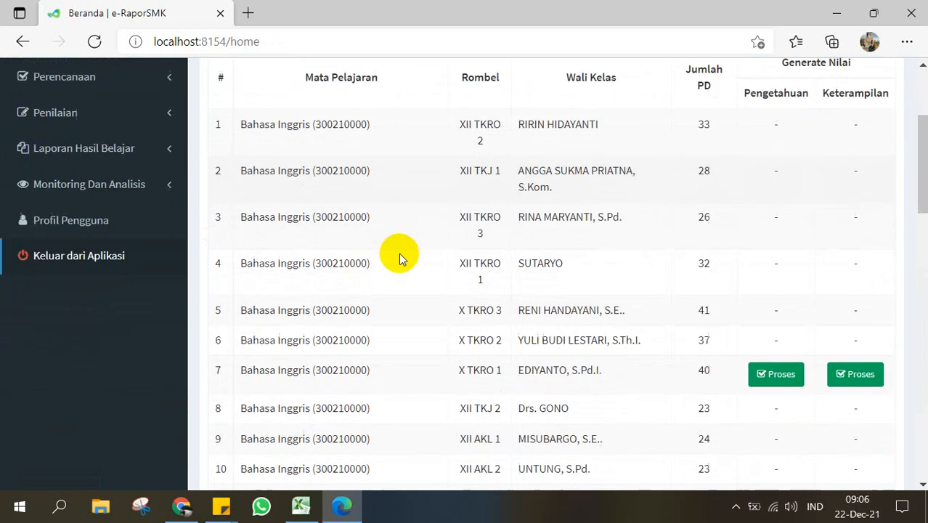
pyautogui.scroll(1, 315, 157)
pyautogui.scroll(-2, 290, 178)
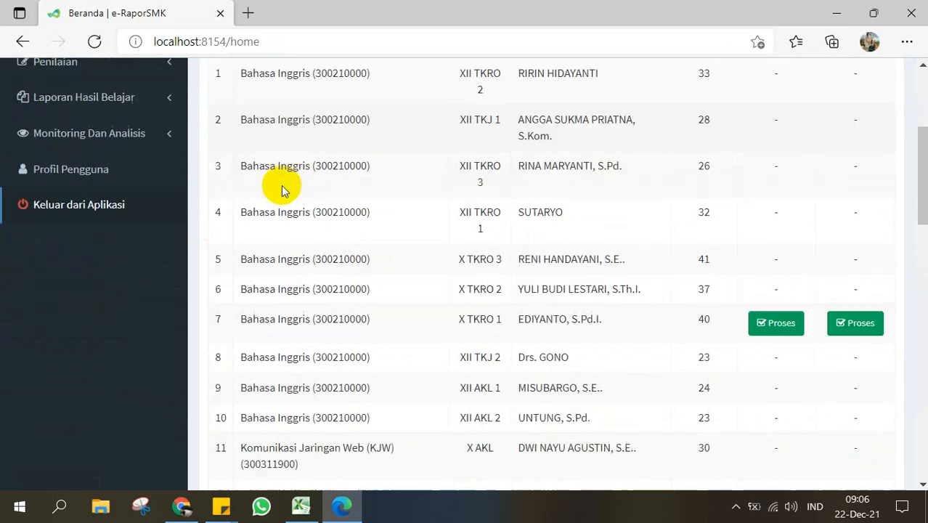
pyautogui.scroll(-3, 283, 196)
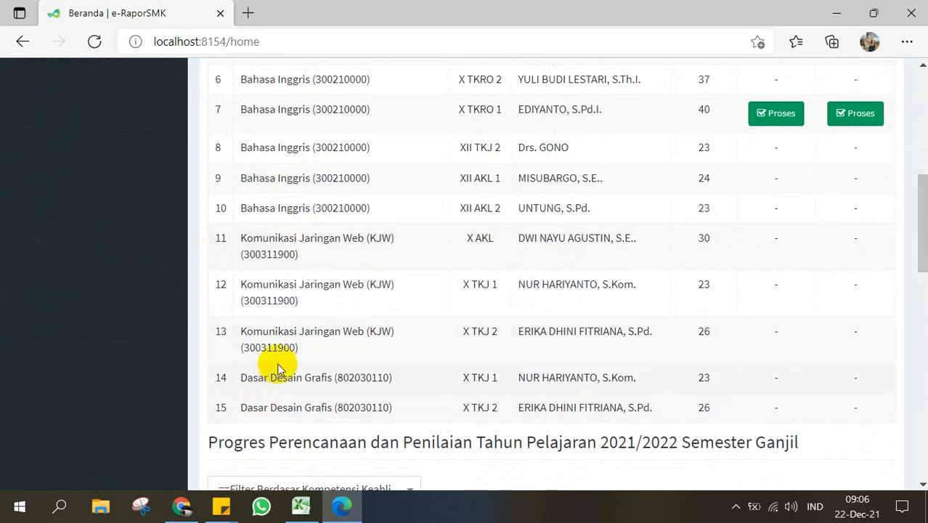
pyautogui.scroll(5, 278, 368)
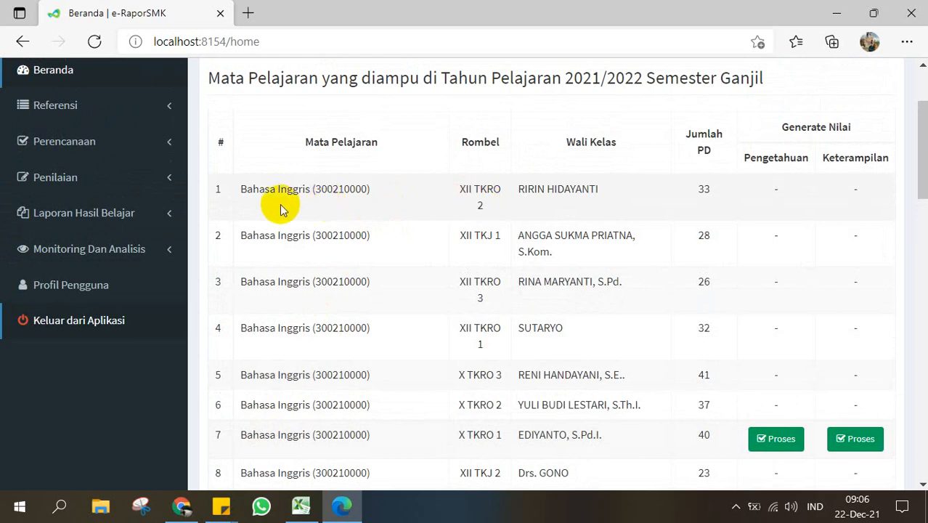
pyautogui.scroll(-1, 263, 196)
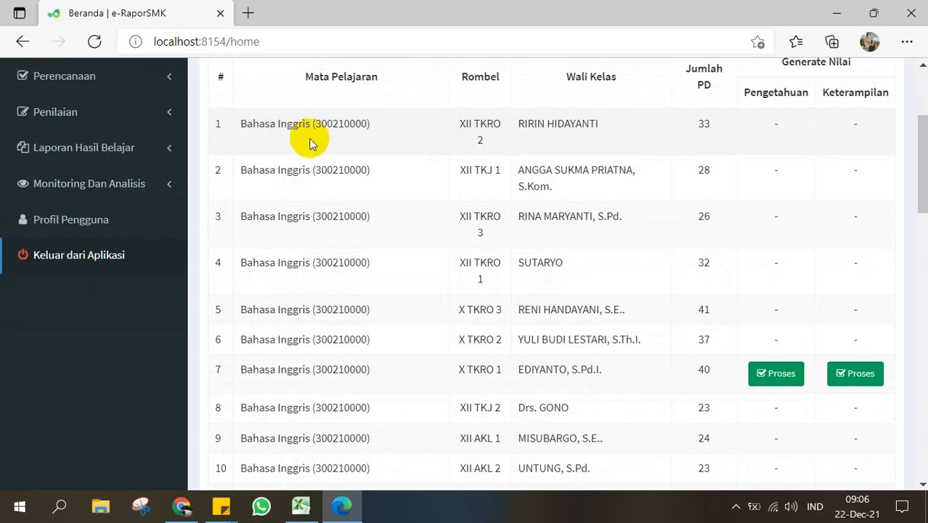
pyautogui.scroll(-1, 309, 143)
pyautogui.scroll(1, 310, 141)
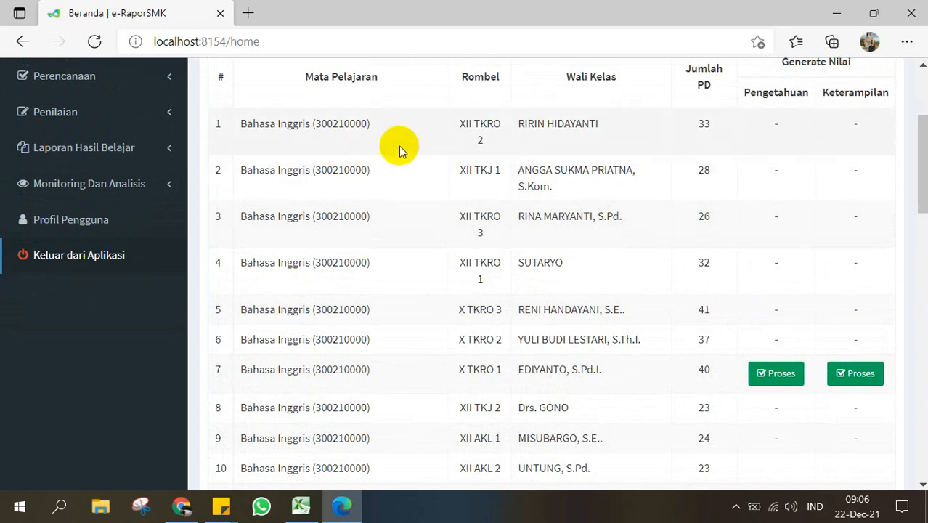
pyautogui.scroll(-4, 315, 176)
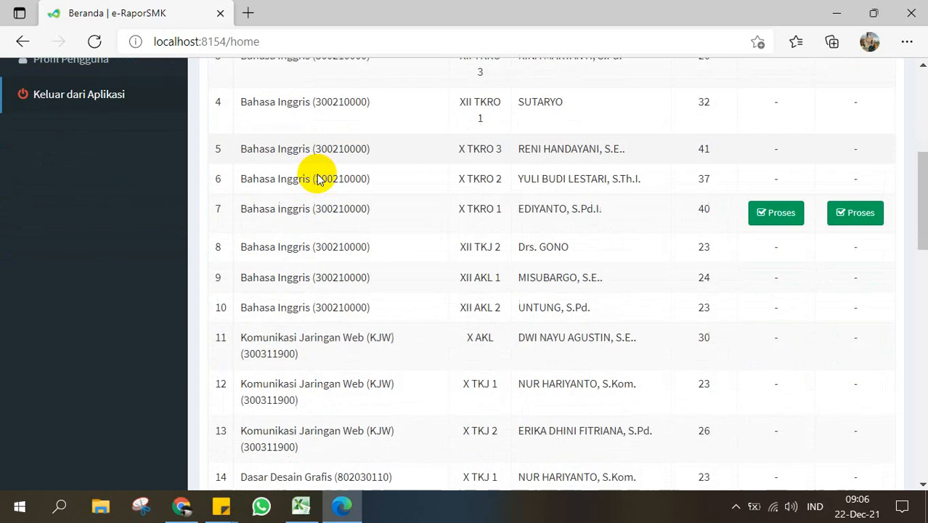
pyautogui.scroll(5, 353, 355)
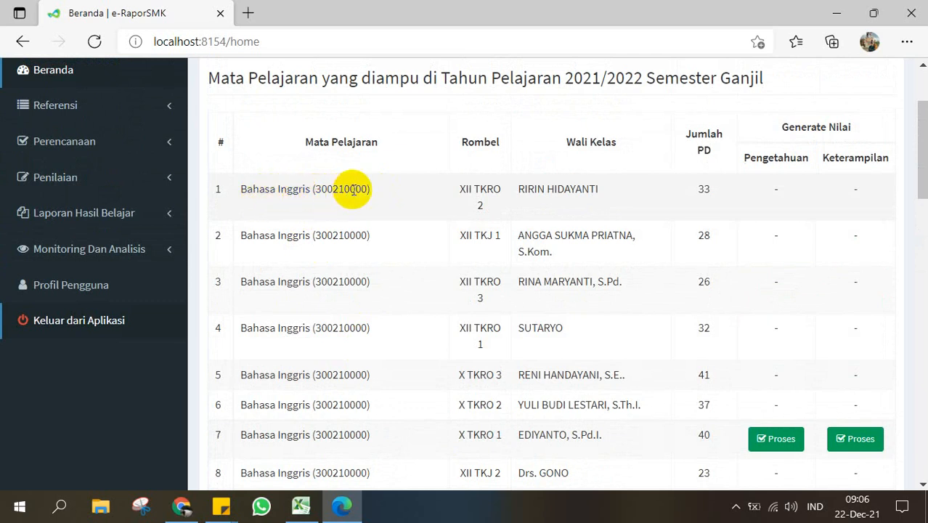
pyautogui.scroll(-4, 385, 193)
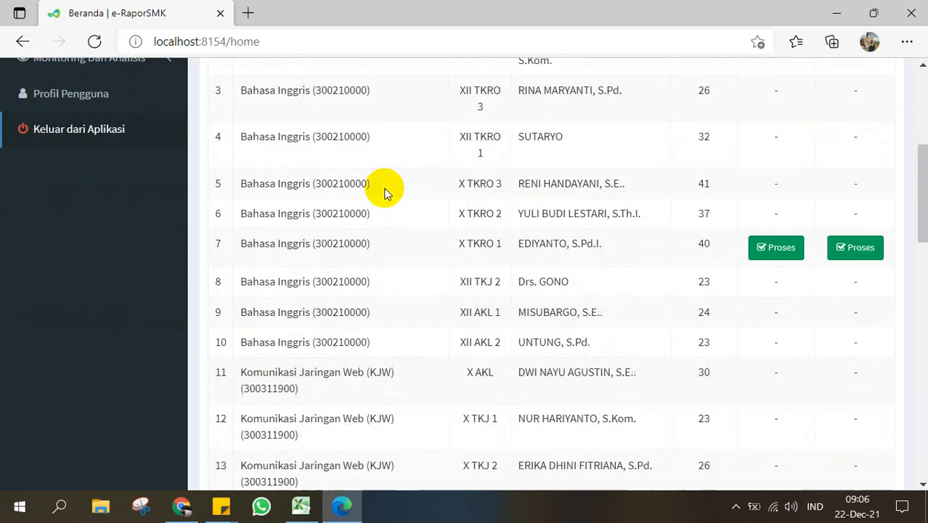
pyautogui.scroll(2, 305, 189)
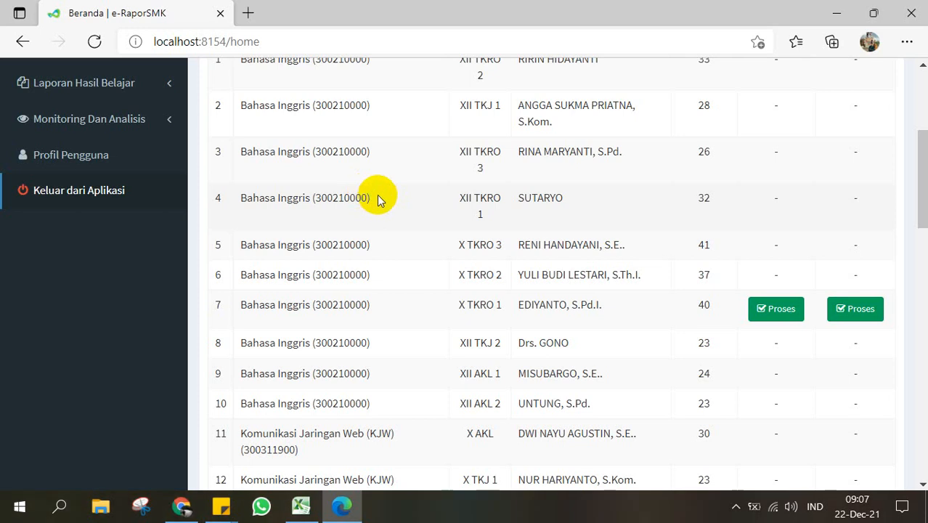
pyautogui.scroll(-4, 393, 207)
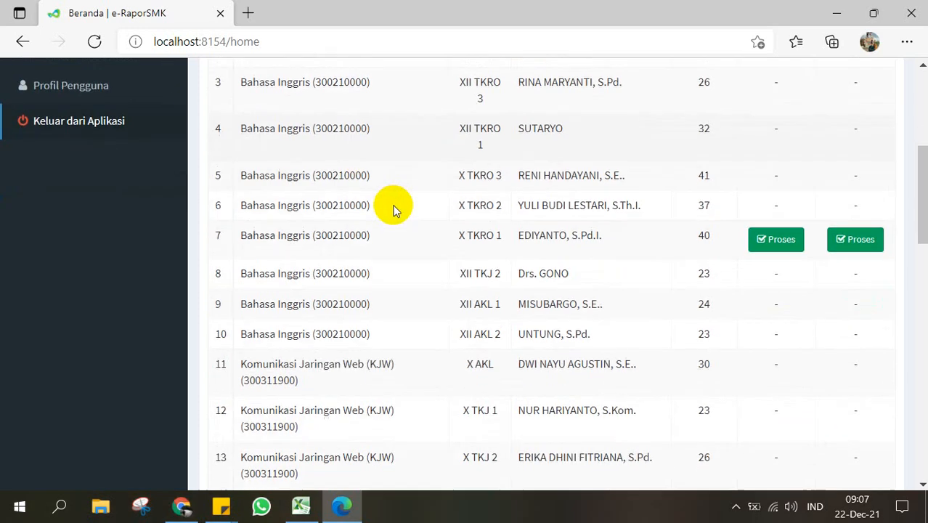
pyautogui.scroll(3, 291, 290)
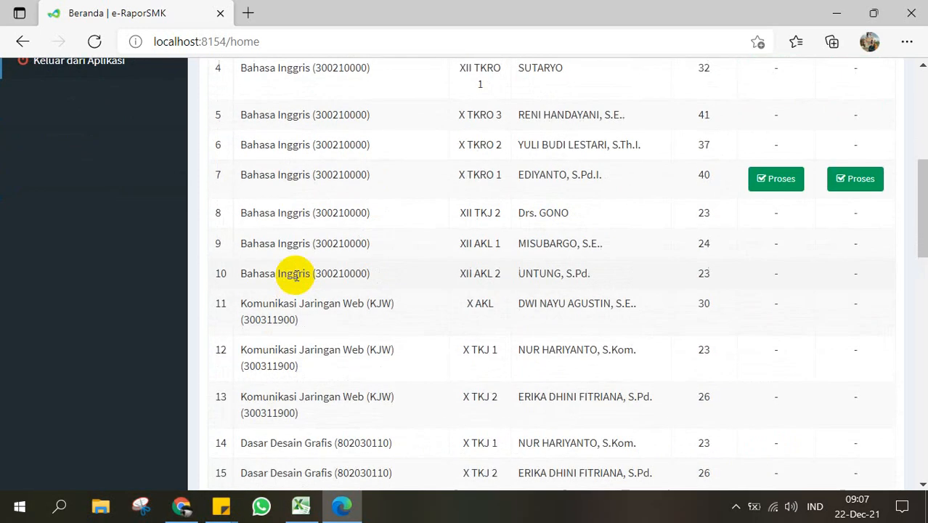
pyautogui.scroll(3, 295, 254)
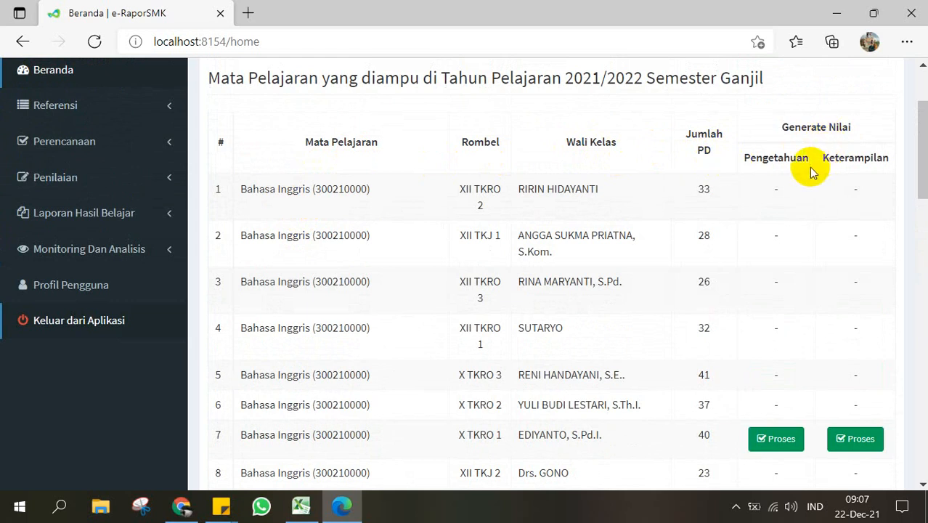
pyautogui.scroll(2, 456, 182)
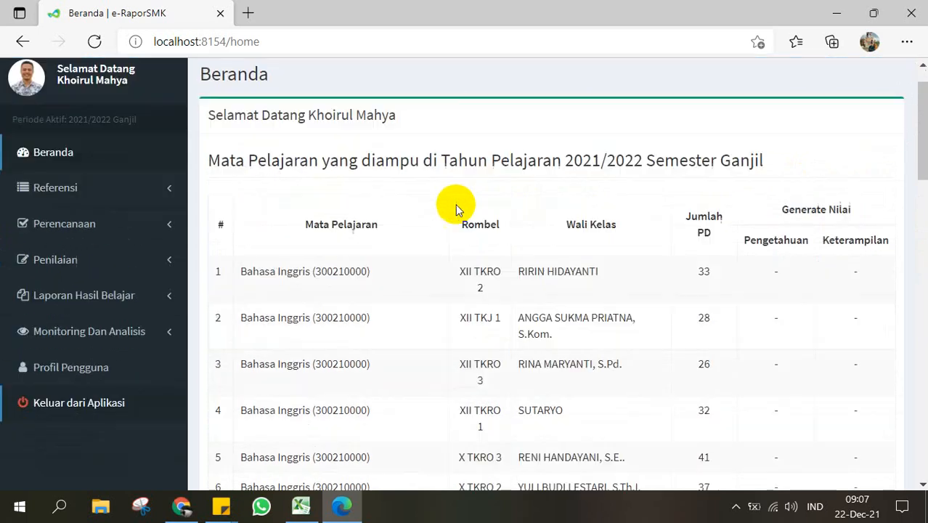
# Step: Examine the planning and assessment progress table for 2021/2022 Semester Ganjil, including its planned, assessed and Generate Nilai columns
pyautogui.scroll(-6, 454, 205)
pyautogui.scroll(-5, 455, 210)
pyautogui.scroll(1, 455, 206)
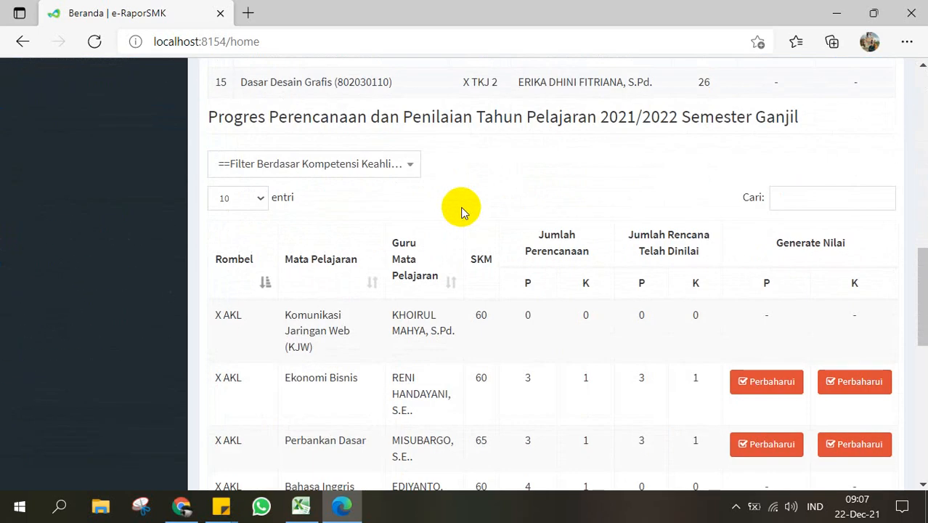
pyautogui.scroll(1, 462, 212)
pyautogui.scroll(-2, 385, 199)
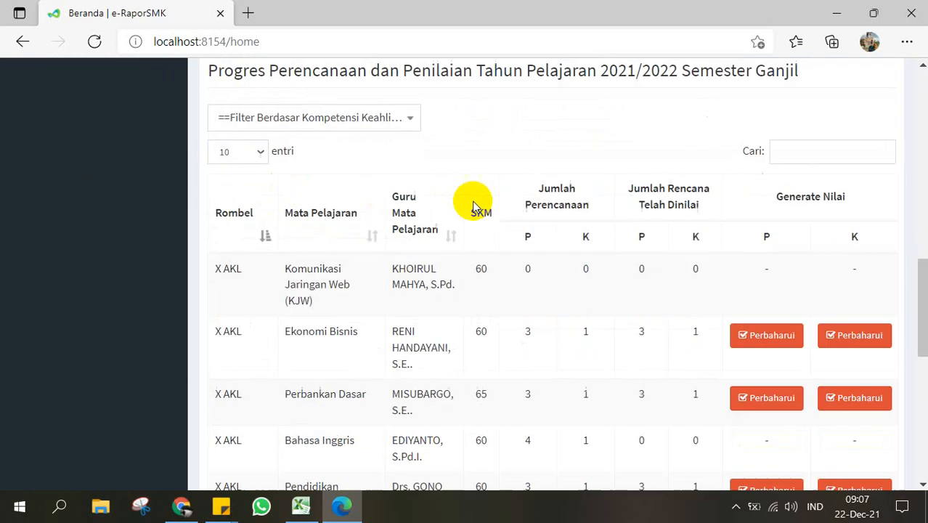
pyautogui.scroll(-5, 704, 251)
pyautogui.scroll(3, 698, 250)
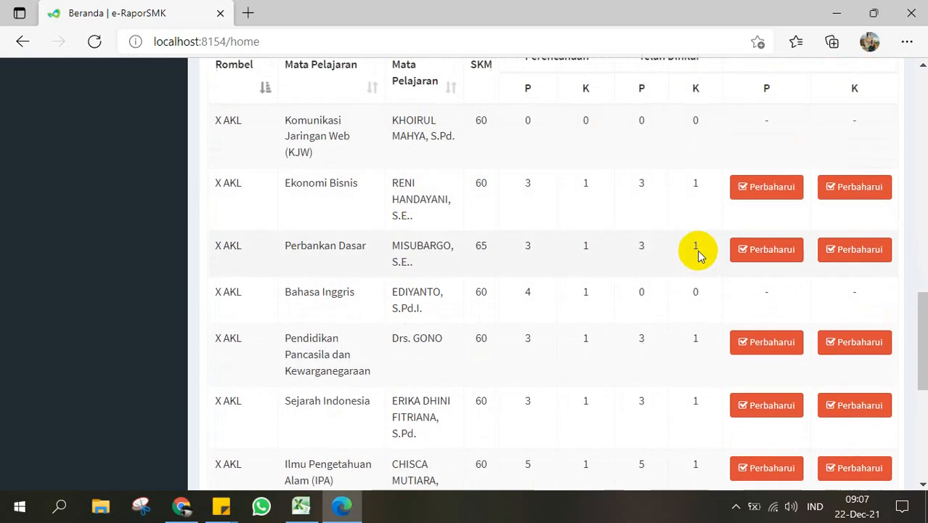
pyautogui.scroll(3, 508, 225)
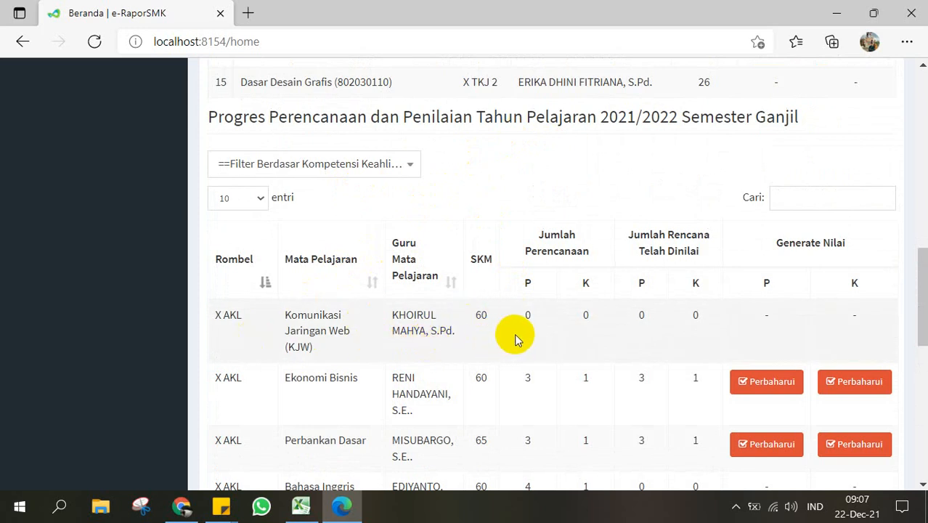
pyautogui.scroll(-3, 780, 324)
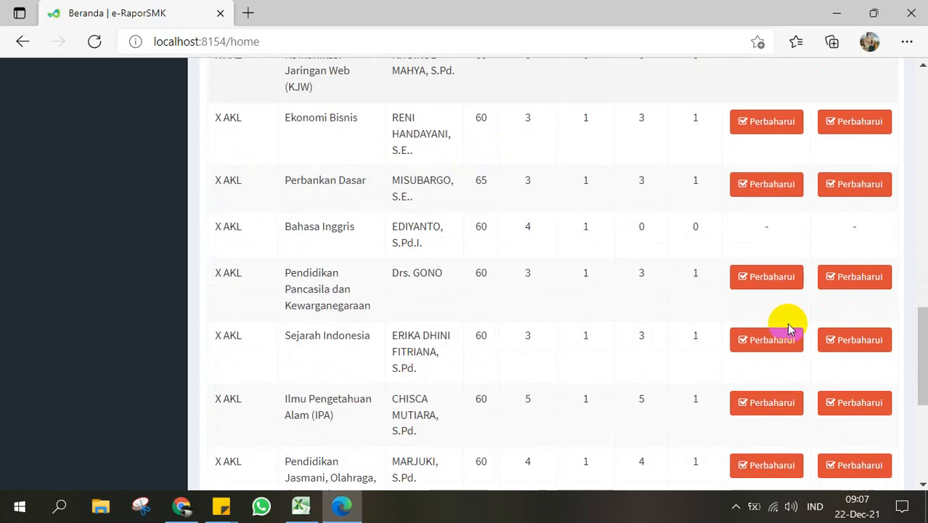
pyautogui.scroll(-4, 790, 329)
pyautogui.scroll(3, 787, 322)
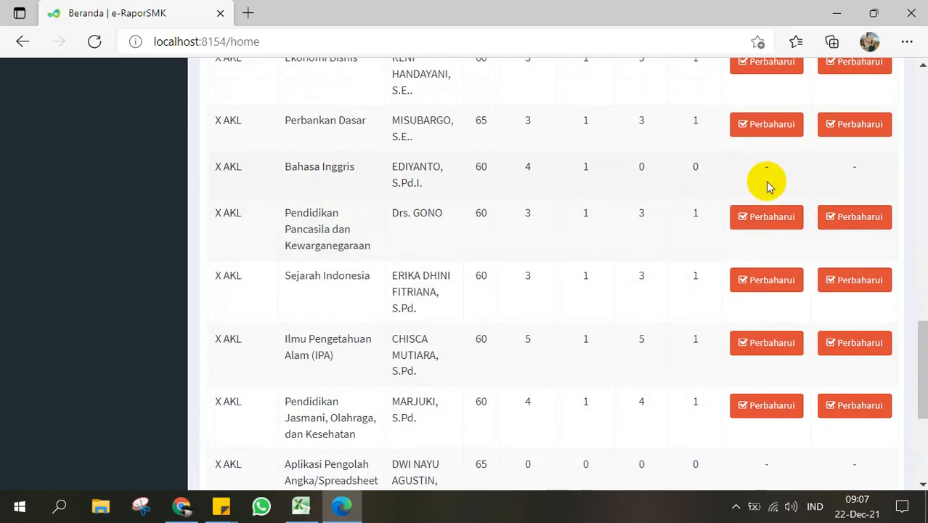
pyautogui.scroll(2, 768, 187)
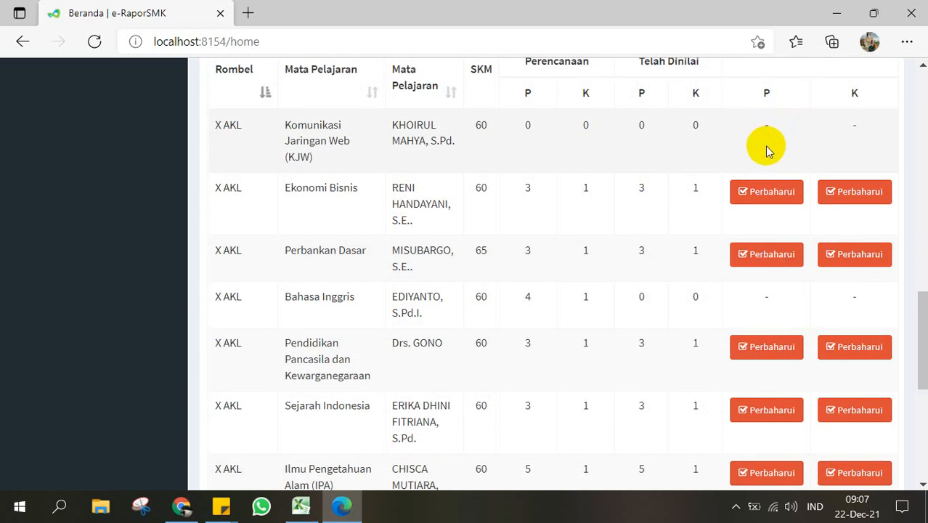
pyautogui.scroll(-1, 766, 155)
pyautogui.scroll(2, 512, 211)
pyautogui.scroll(2, 369, 129)
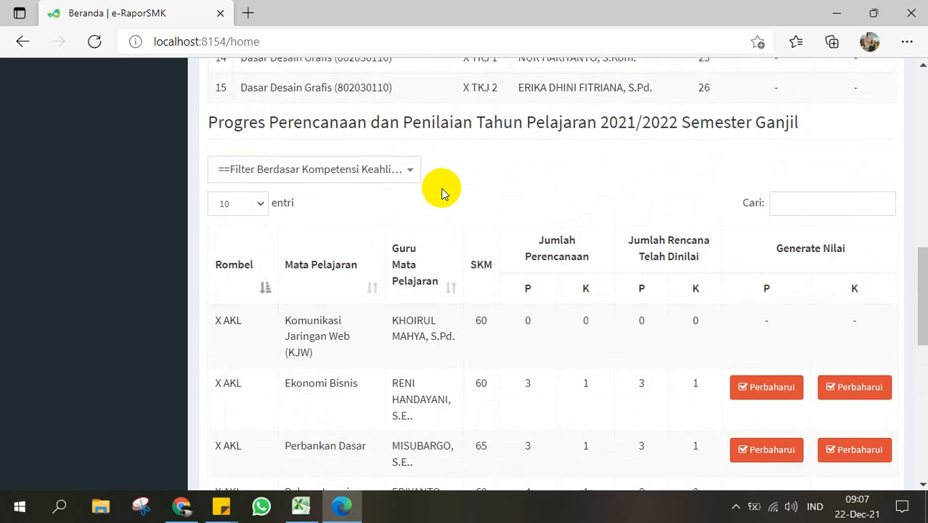
pyautogui.scroll(-4, 573, 228)
pyautogui.scroll(1, 762, 154)
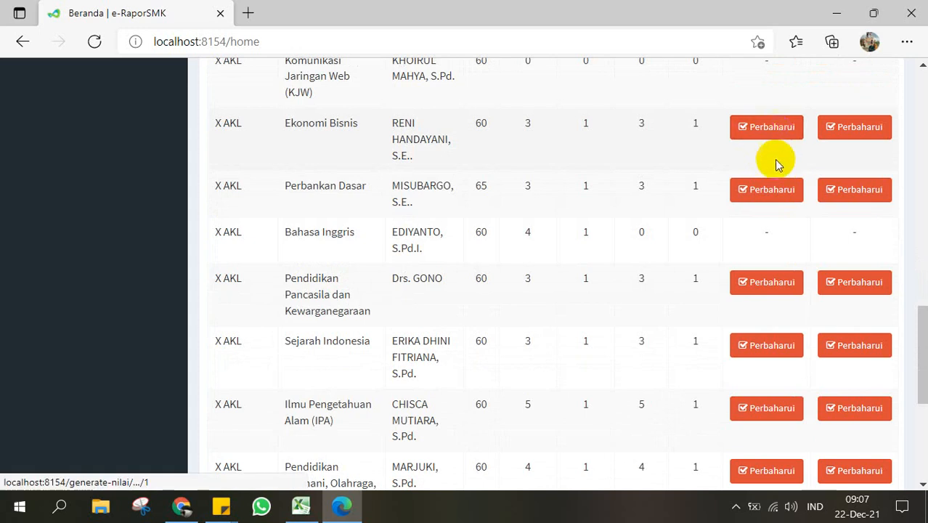
# Step: Examine the Perbaharui options in the Generate Nilai P and K columns for the X AKL subjects in the progress table
pyautogui.scroll(2, 777, 163)
pyautogui.click(771, 262)
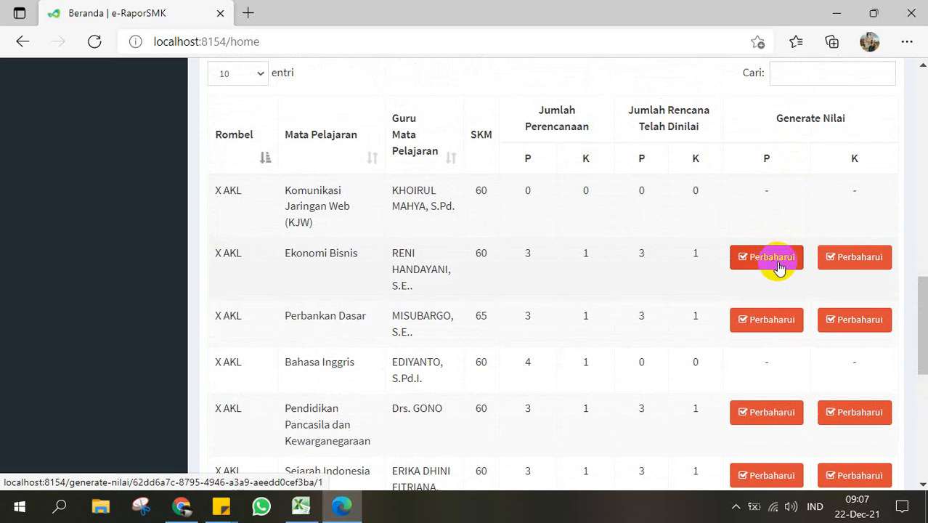
pyautogui.click(852, 268)
pyautogui.click(799, 266)
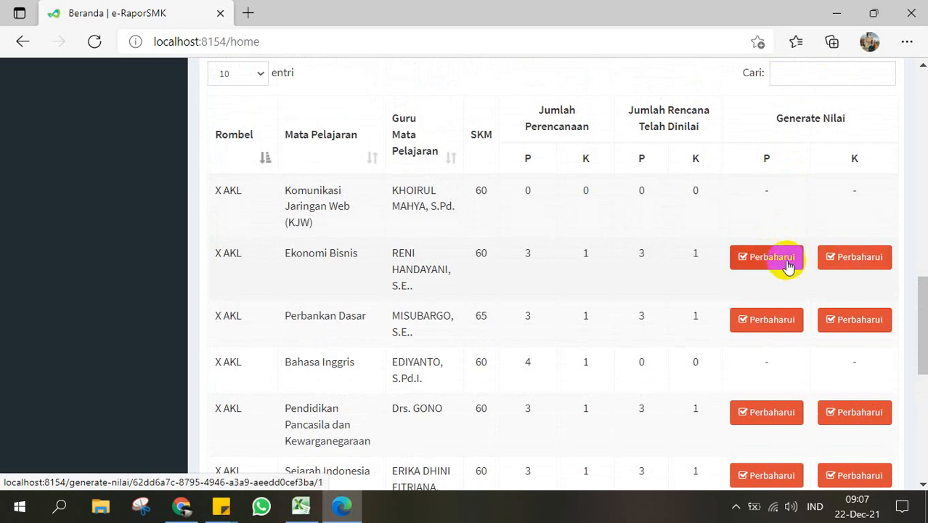
pyautogui.click(797, 269)
pyautogui.scroll(-4, 780, 276)
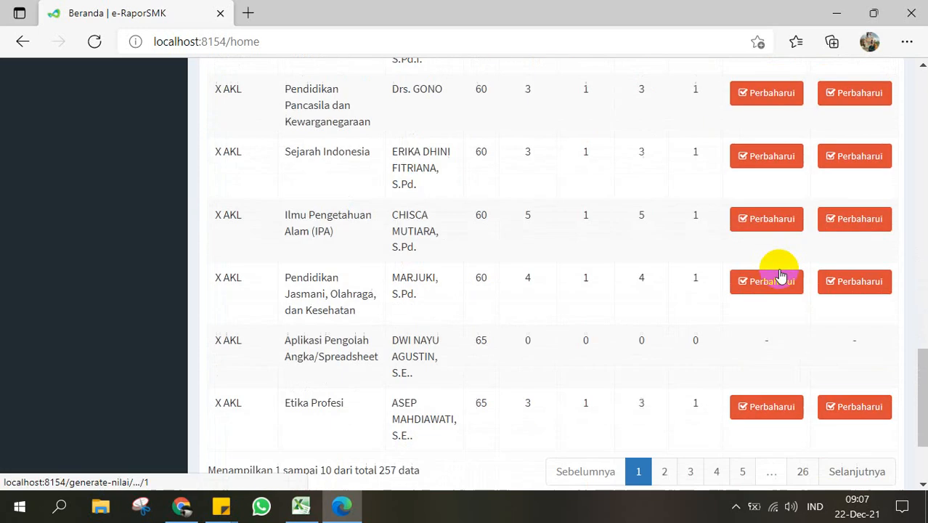
pyautogui.scroll(-2, 780, 276)
pyautogui.scroll(20, 658, 265)
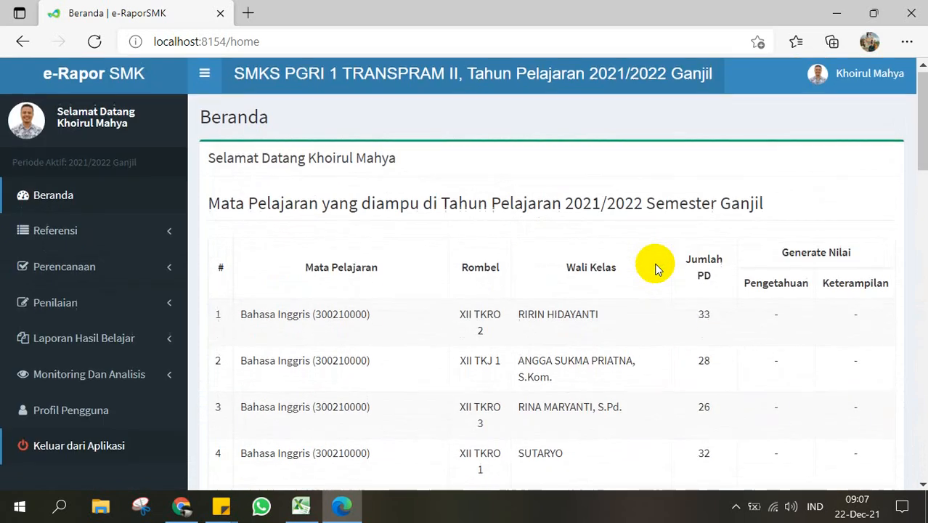
# Step: Compare the taught subjects table with the planning and assessment progress table, checking which classes offer score generation
pyautogui.scroll(-3, 510, 274)
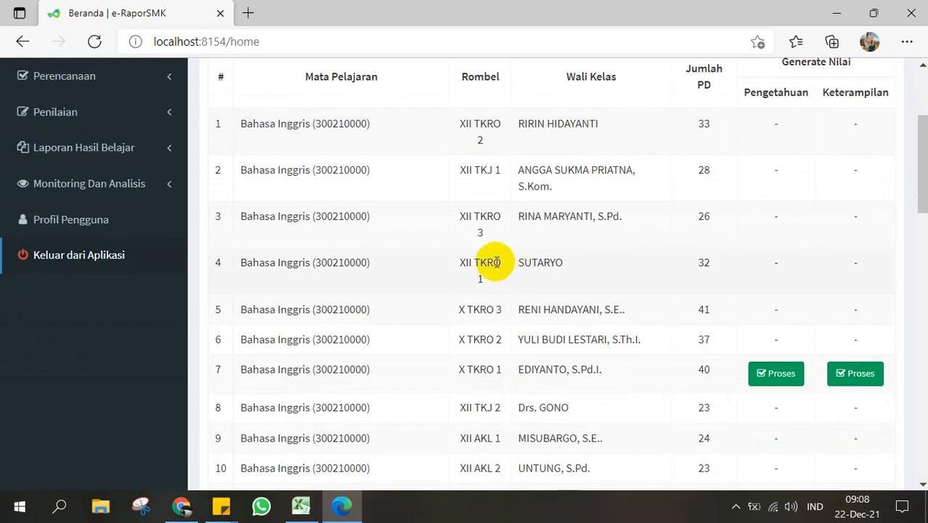
pyautogui.scroll(1, 385, 218)
pyautogui.scroll(1, 384, 216)
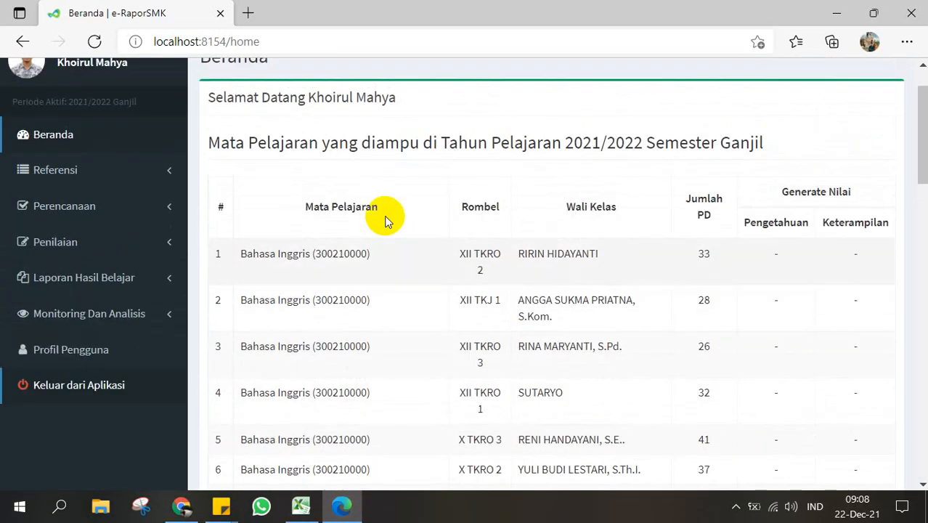
pyautogui.scroll(-10, 589, 203)
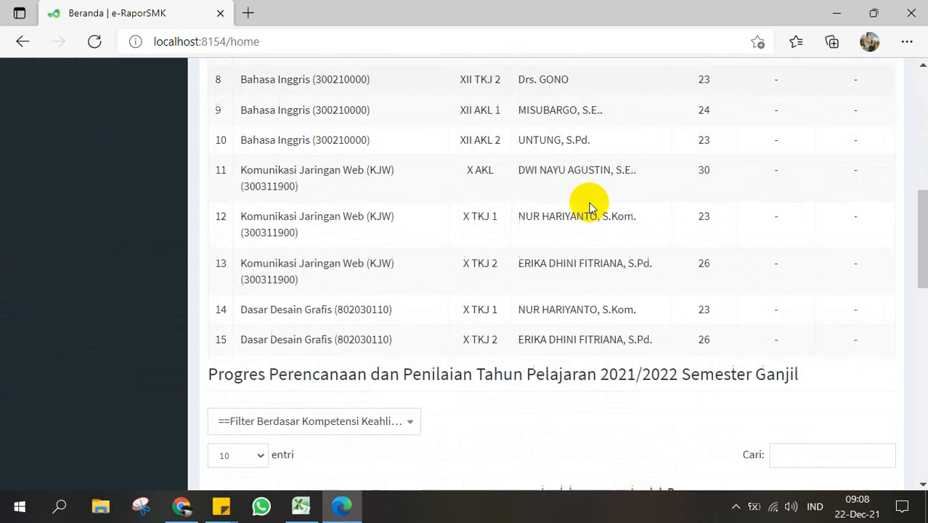
pyautogui.scroll(-5, 590, 205)
pyautogui.scroll(15, 589, 206)
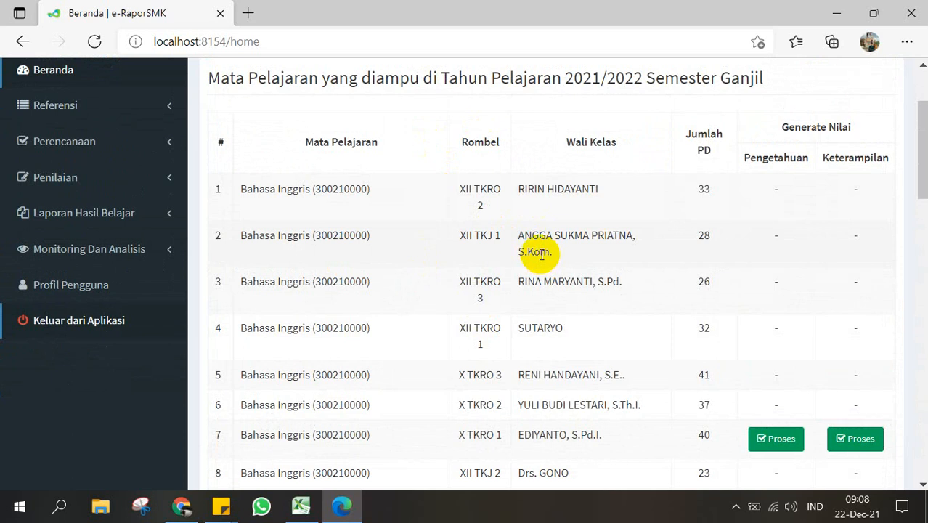
pyautogui.scroll(-3, 503, 247)
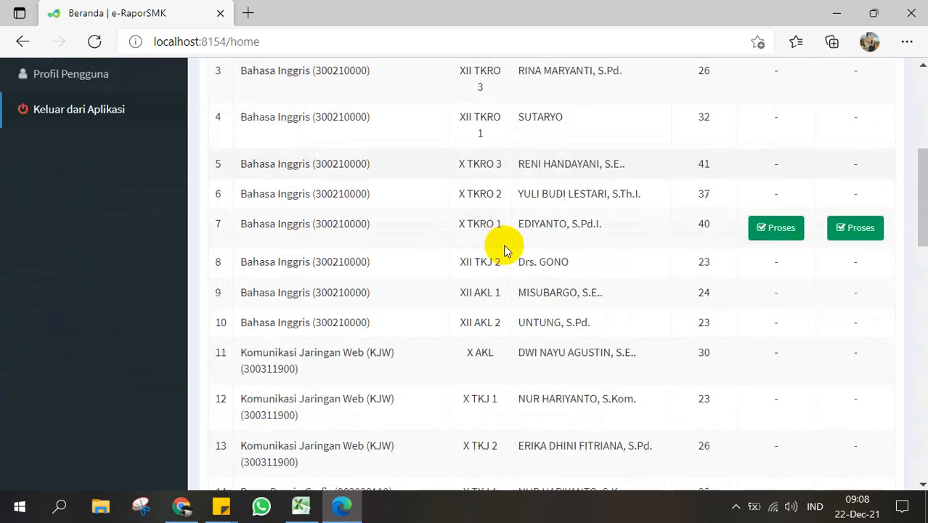
pyautogui.scroll(-9, 506, 244)
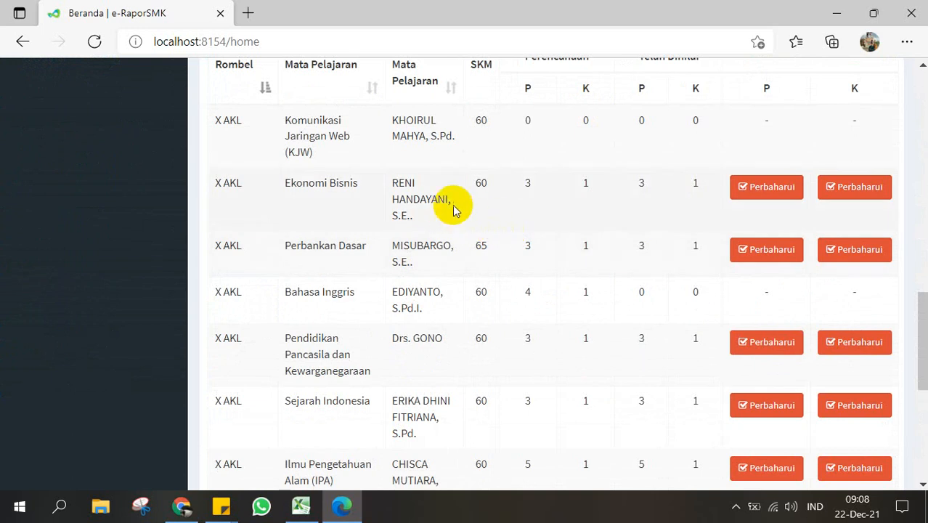
pyautogui.scroll(1, 471, 222)
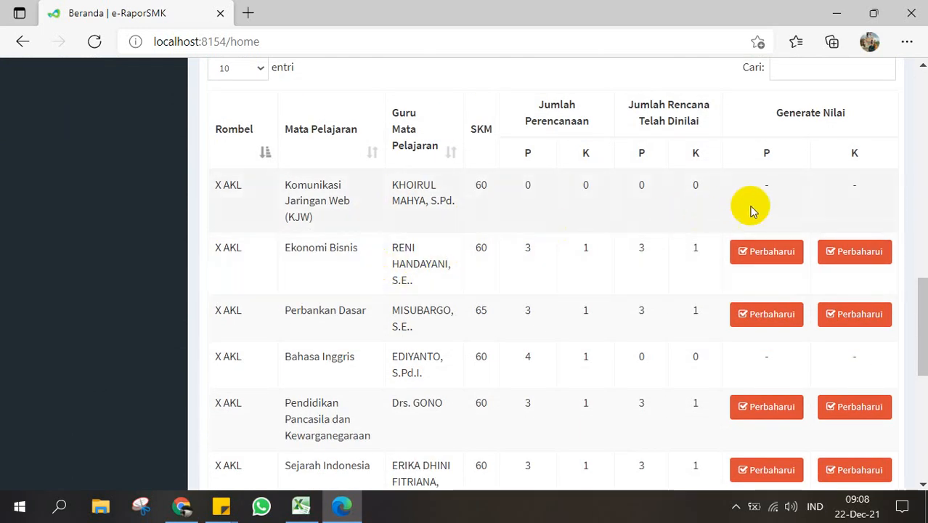
pyautogui.scroll(-4, 813, 339)
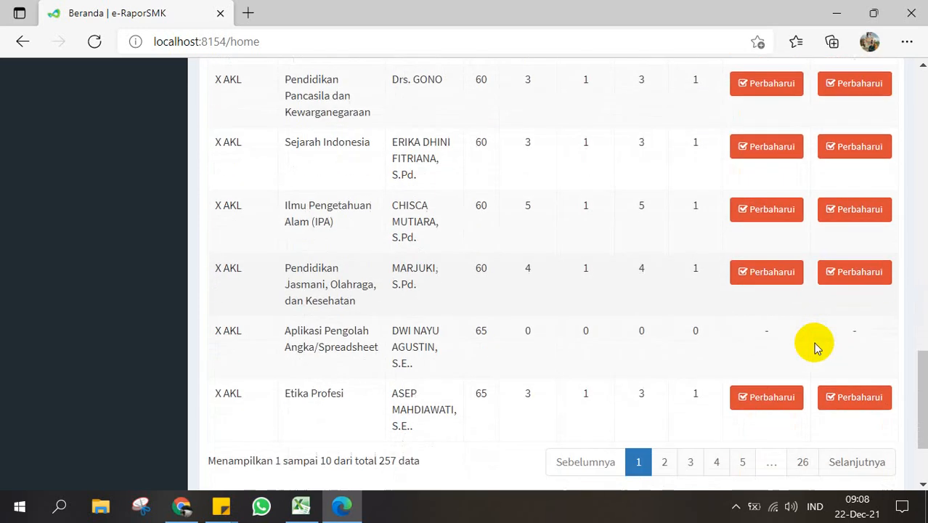
pyautogui.scroll(15, 813, 342)
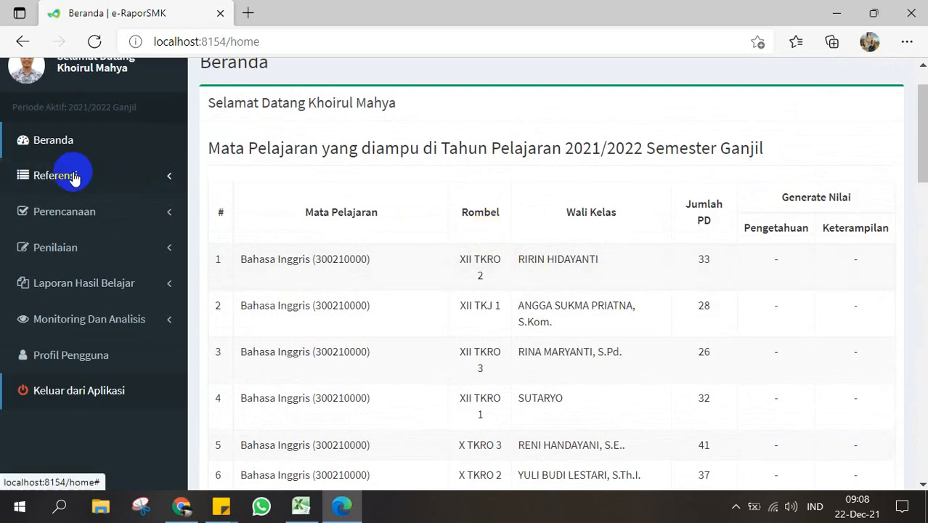
pyautogui.click(65, 210)
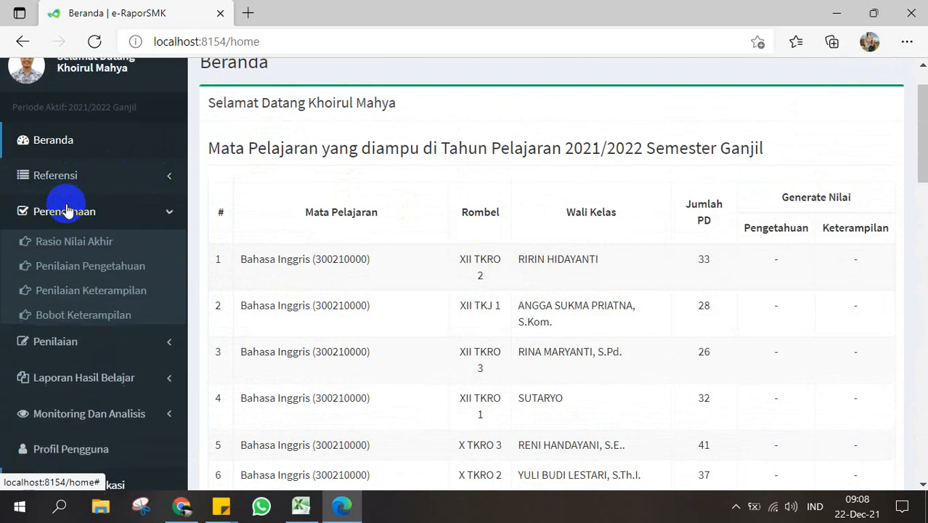
pyautogui.click(67, 211)
pyautogui.click(65, 209)
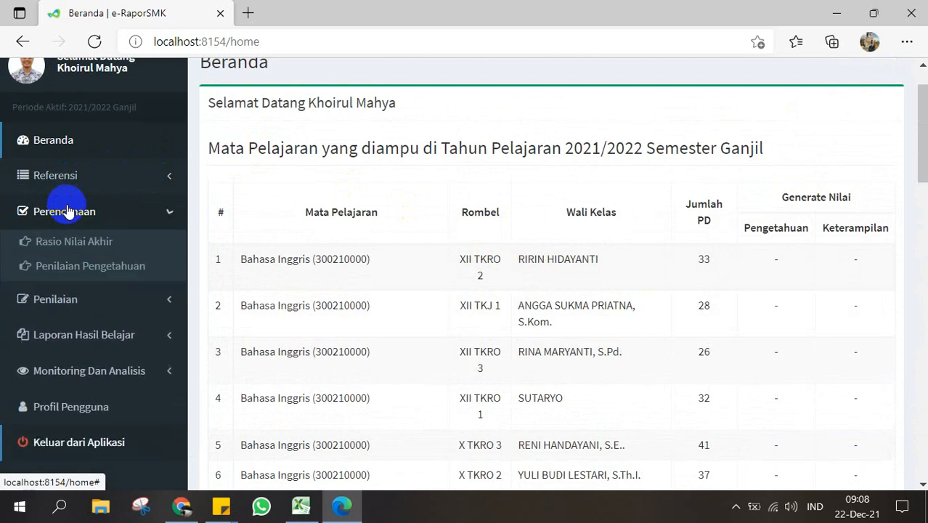
pyautogui.click(116, 178)
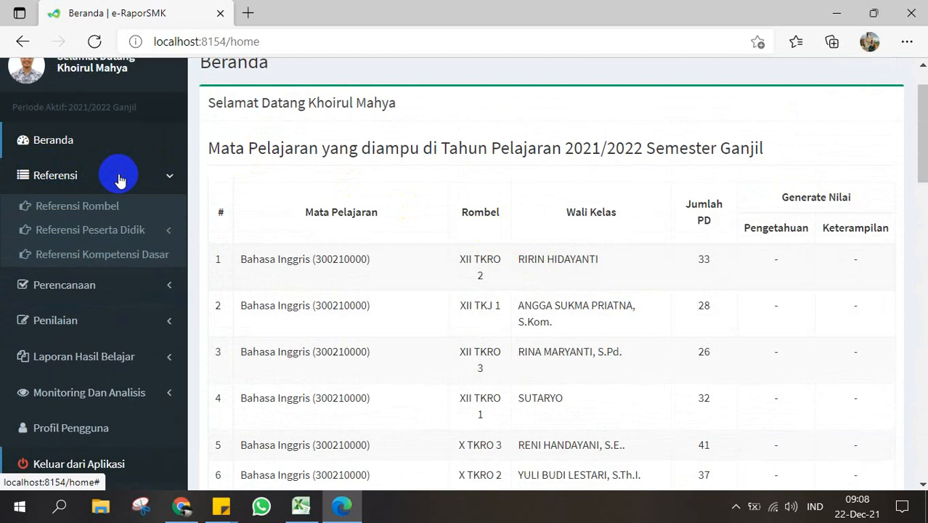
pyautogui.click(119, 179)
# Step: Open the Rasio Nilai Akhir page of the Perencanaan section
pyautogui.click(66, 210)
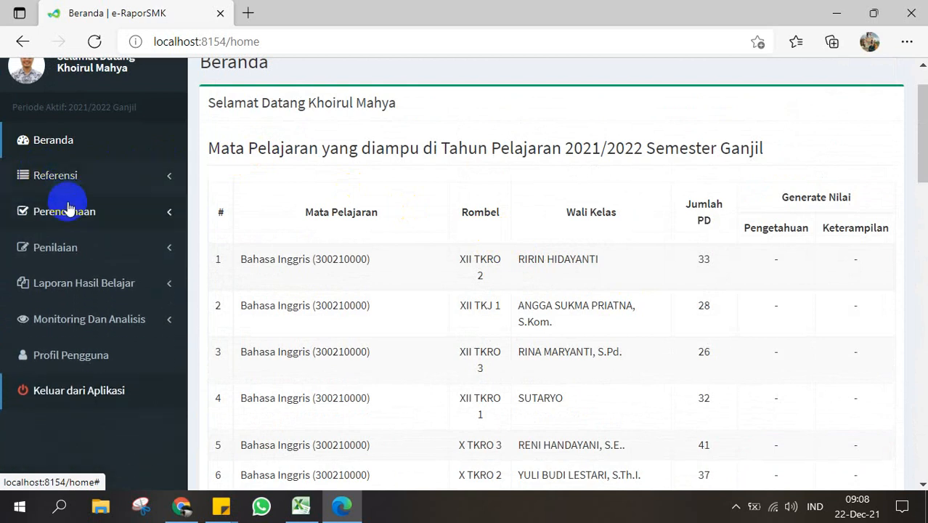
pyautogui.scroll(1, 78, 211)
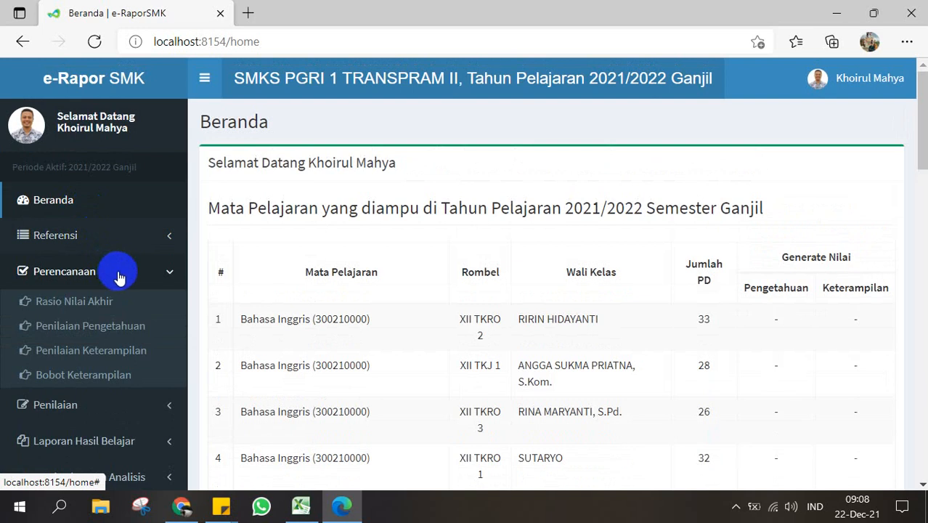
pyautogui.scroll(-1, 118, 277)
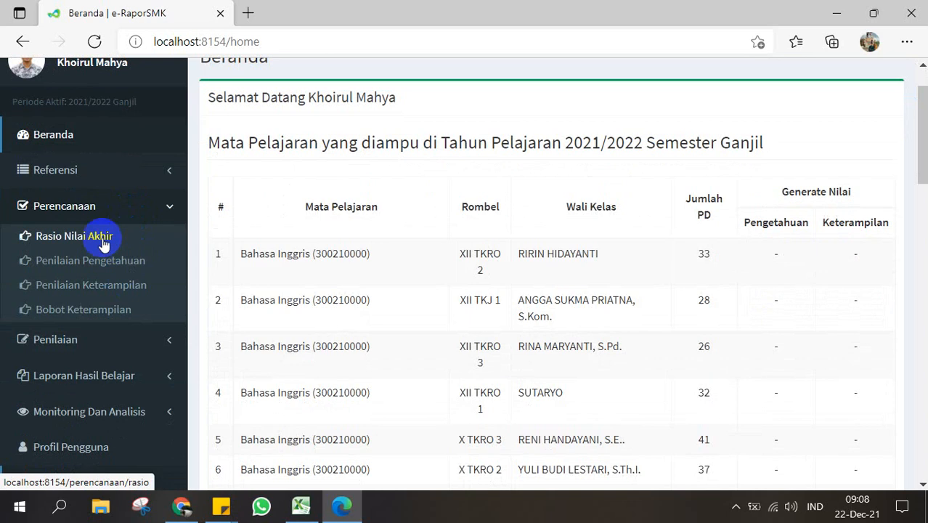
pyautogui.click(102, 244)
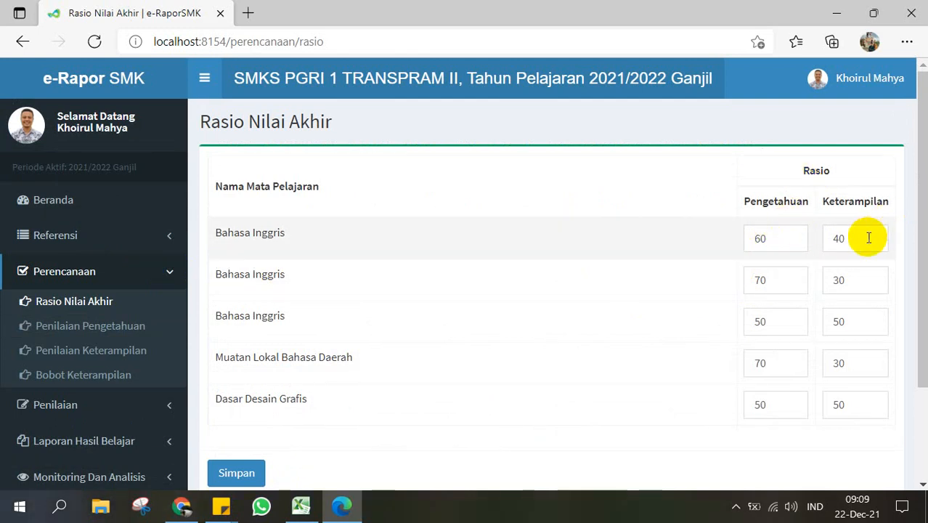
# Step: Examine the Pengetahuan and Keterampilan ratios of the listed subjects, focusing on the first Bahasa Inggris row
pyautogui.scroll(-1, 808, 218)
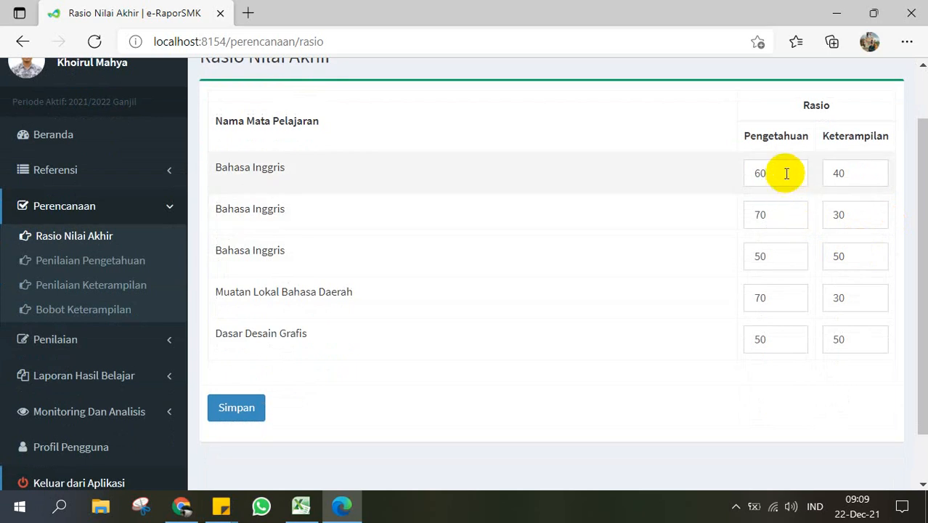
pyautogui.click(870, 174)
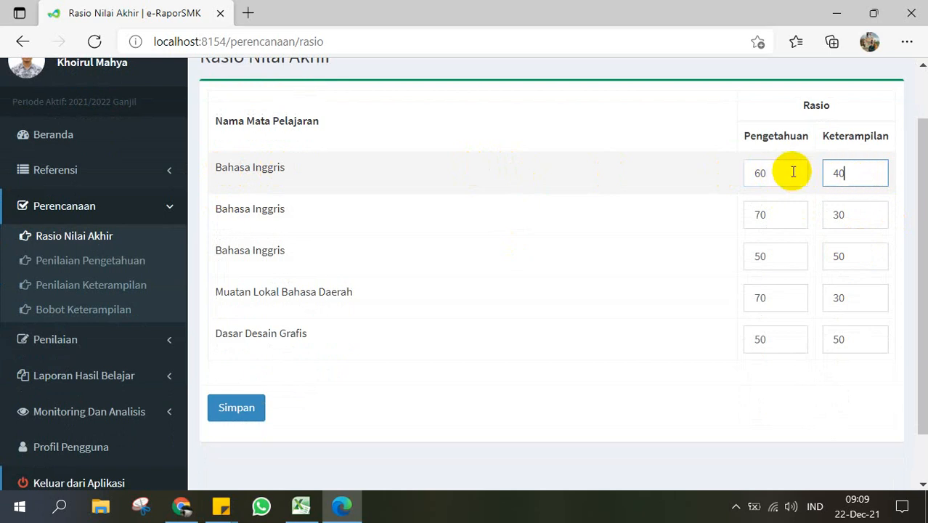
pyautogui.click(765, 169)
pyautogui.moveTo(766, 169); pyautogui.dragTo(736, 166)
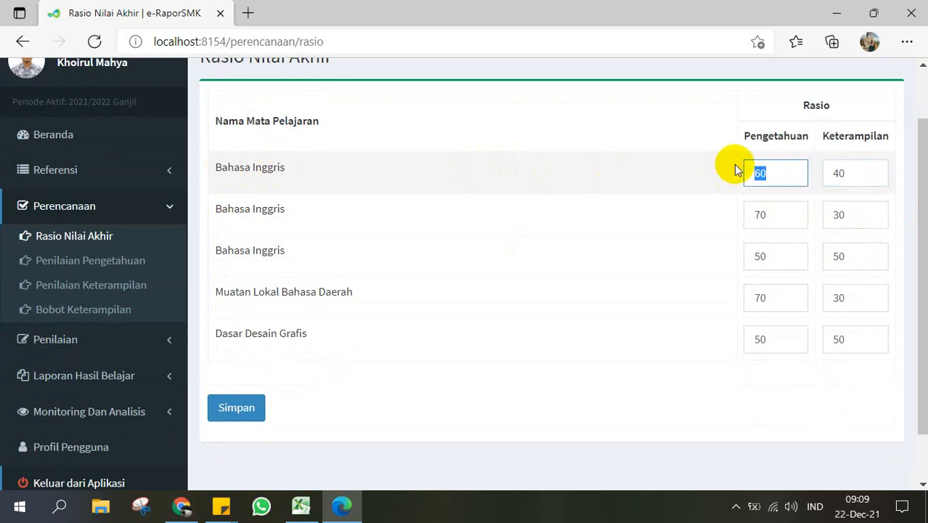
pyautogui.click(782, 167)
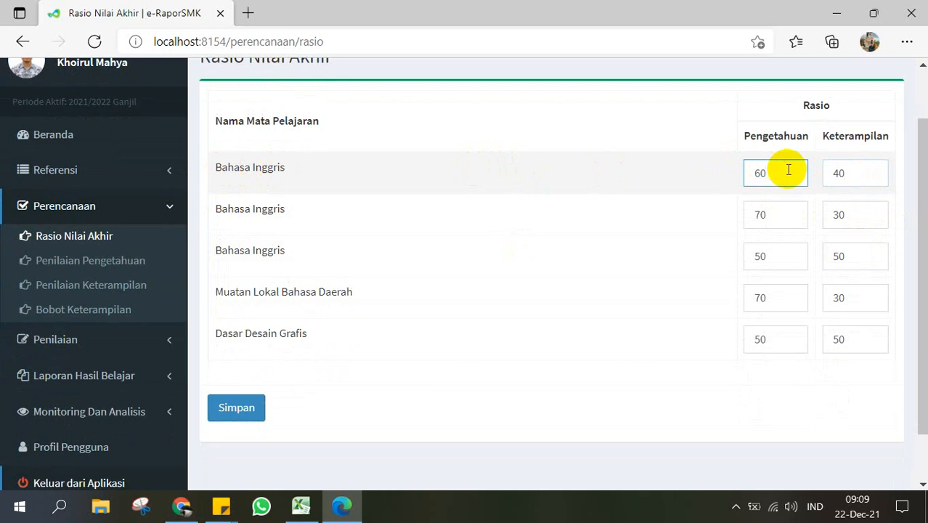
pyautogui.moveTo(788, 170); pyautogui.dragTo(758, 172)
pyautogui.click(865, 172)
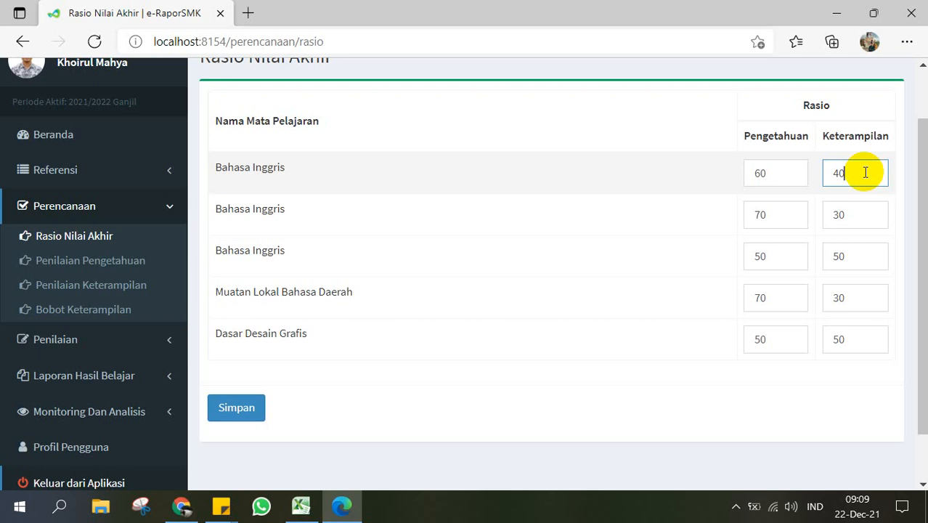
pyautogui.moveTo(865, 172); pyautogui.dragTo(820, 174)
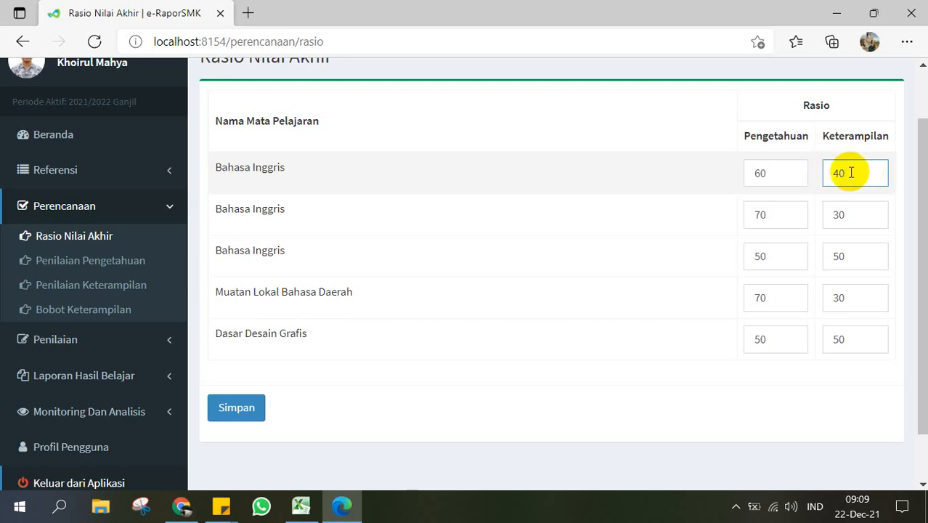
pyautogui.click(784, 173)
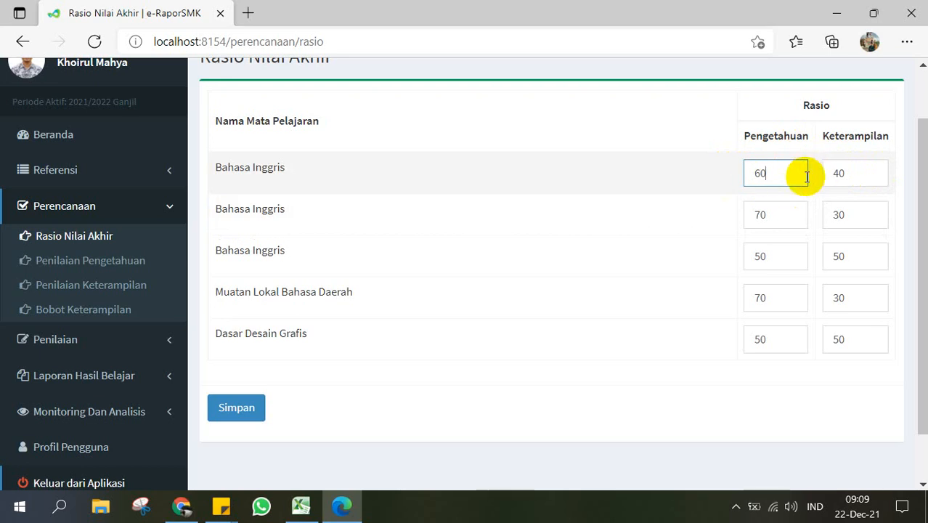
pyautogui.scroll(-1, 804, 176)
pyautogui.scroll(1, 805, 177)
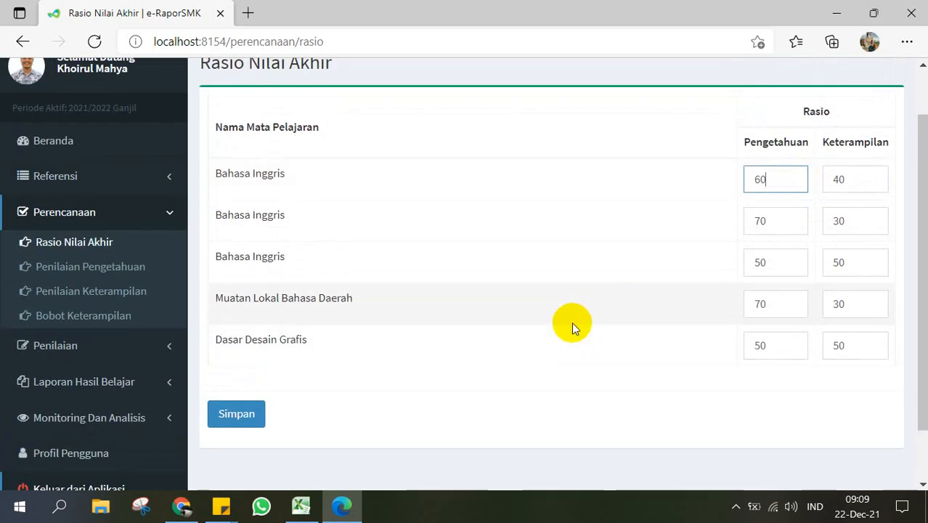
# Step: Set the Dasar Desain Grafis ratio to 20 for Pengetahuan and 80 for Keterampilan
pyautogui.click(837, 346)
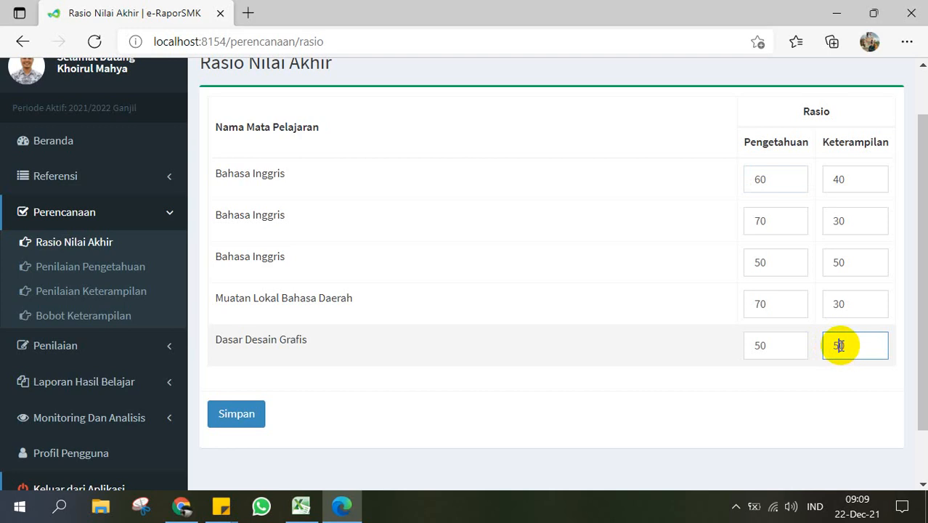
pyautogui.click(761, 345)
pyautogui.write('2')
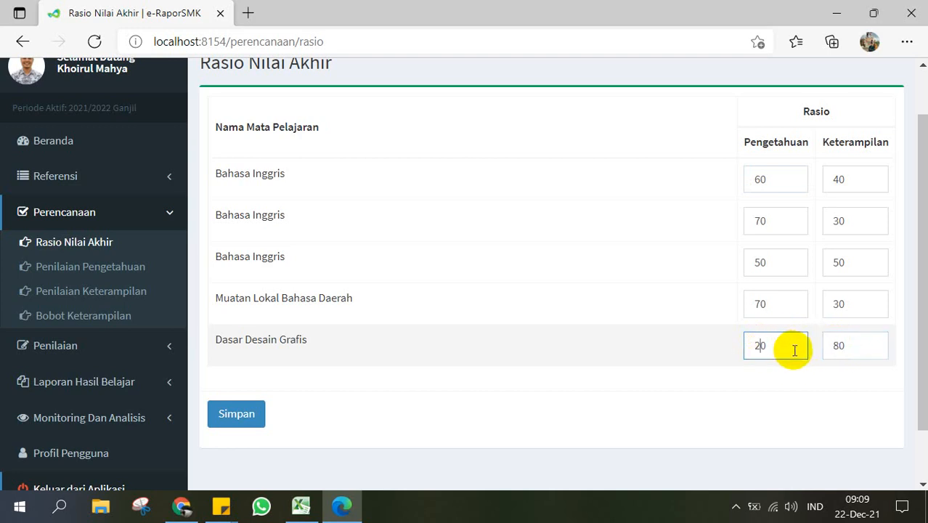
# Step: Set both the Keterampilan and Pengetahuan ratios of Dasar Desain Grafis to 50 and save the final score ratios
pyautogui.click(855, 351)
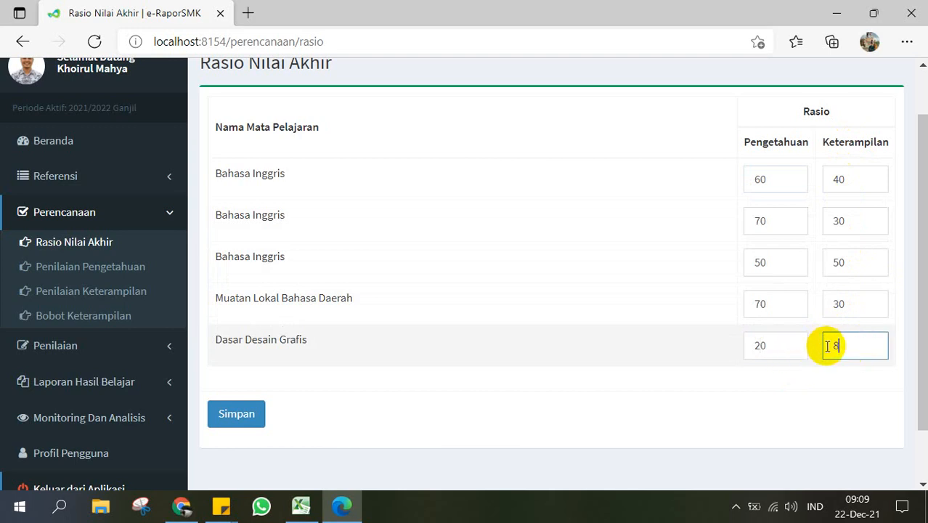
pyautogui.write('50')
pyautogui.click(781, 344)
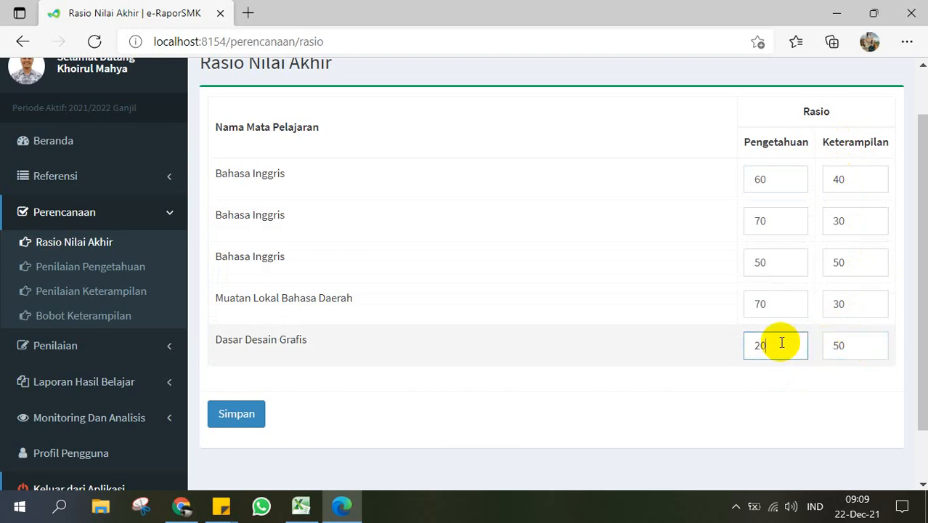
pyautogui.write('50')
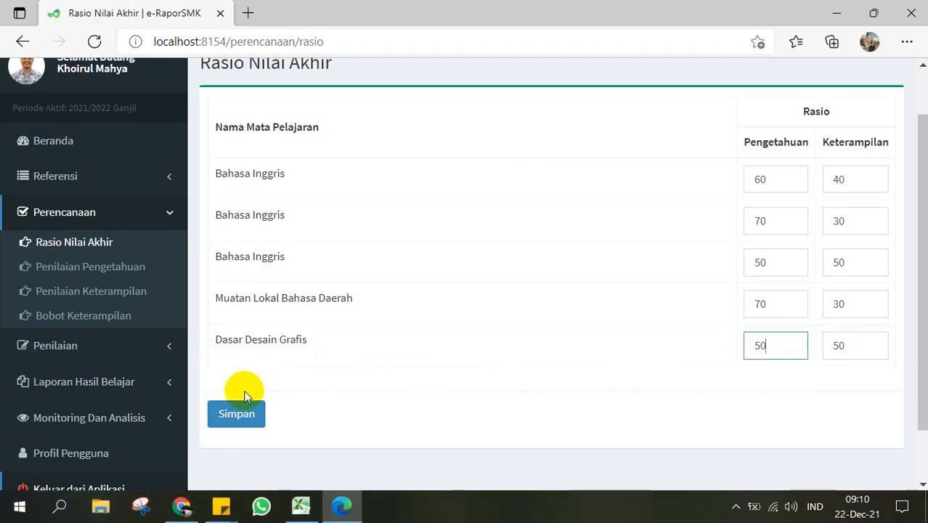
pyautogui.click(235, 411)
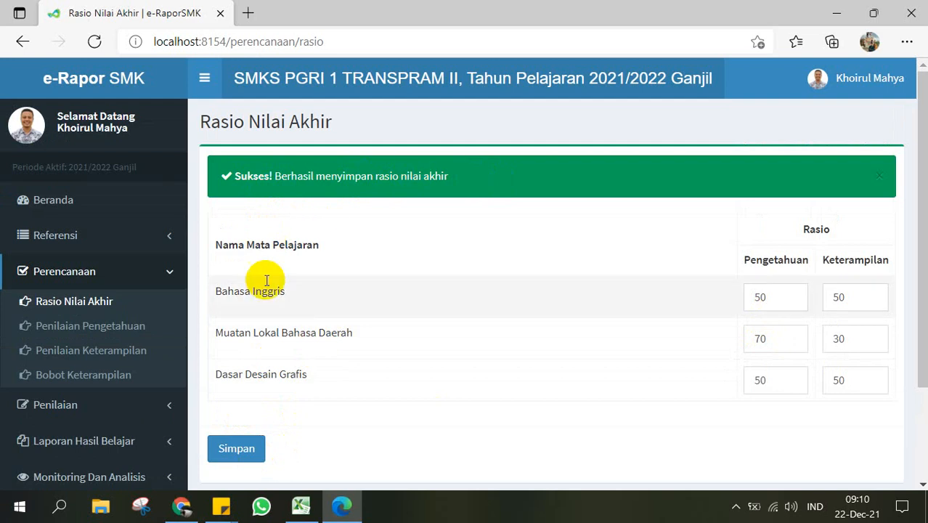
pyautogui.scroll(-2, 287, 254)
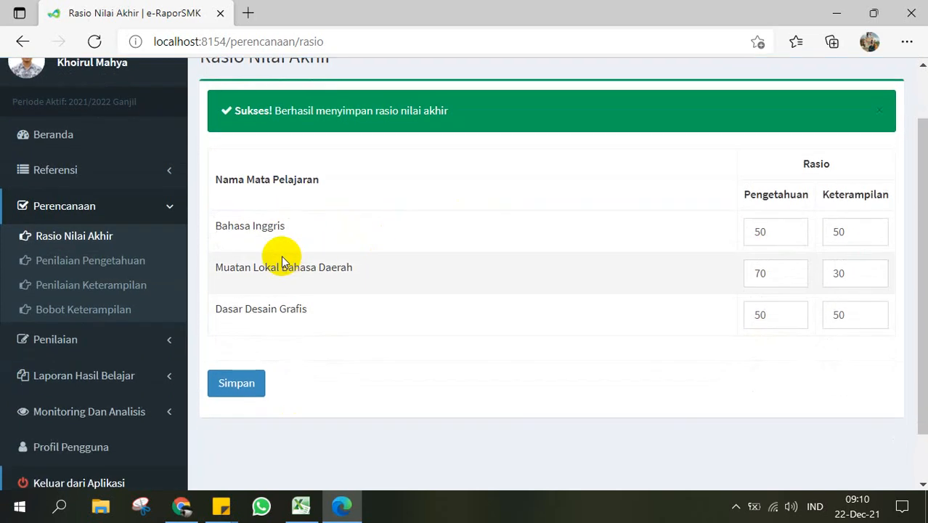
# Step: Open the Penilaian Pengetahuan page of the Perencanaan section and review the listed Bahasa Inggris assessment plans
pyautogui.click(63, 268)
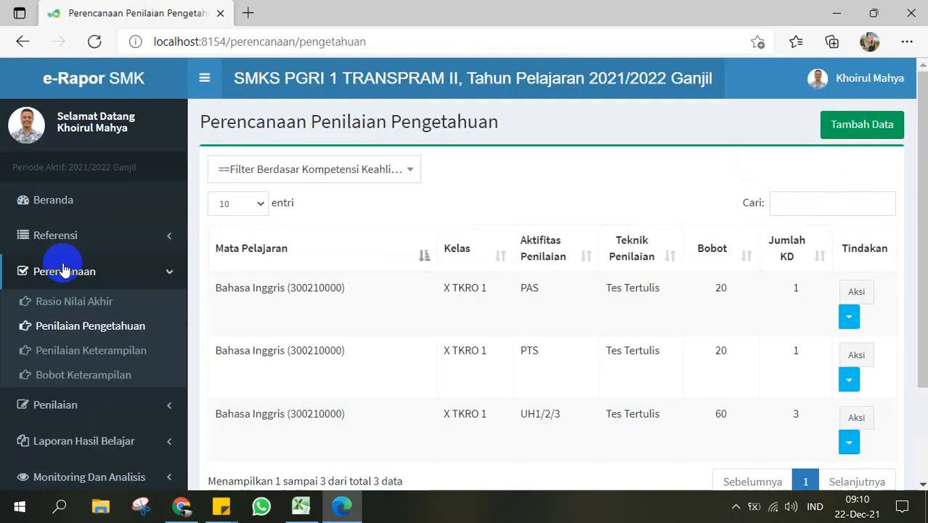
pyautogui.scroll(-2, 279, 262)
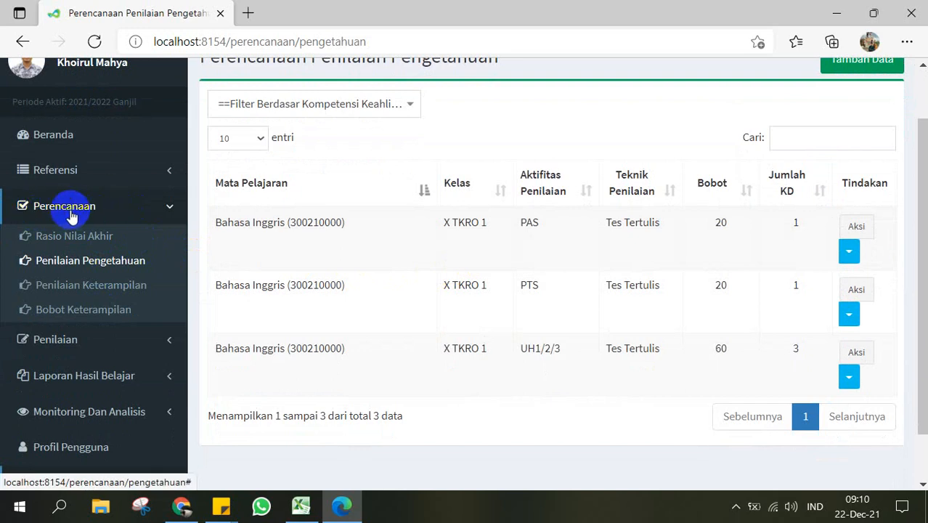
pyautogui.click(171, 207)
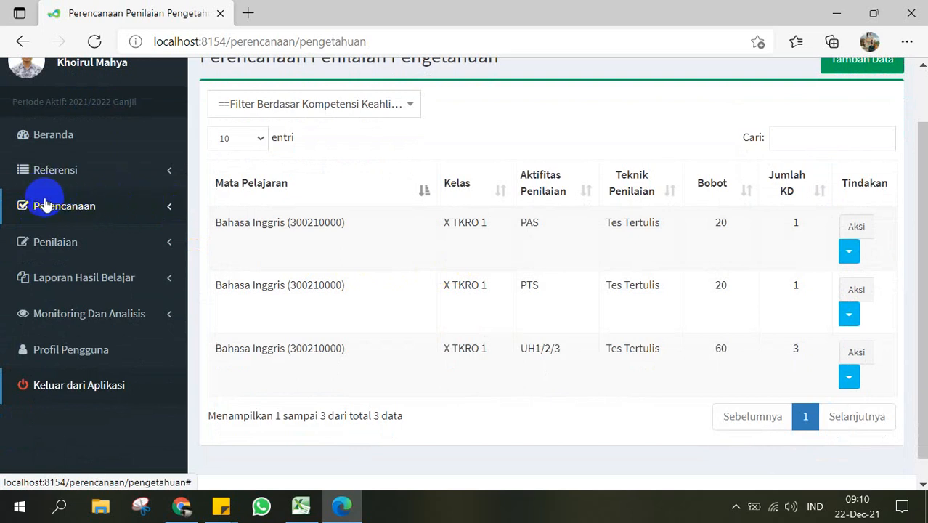
pyautogui.click(91, 206)
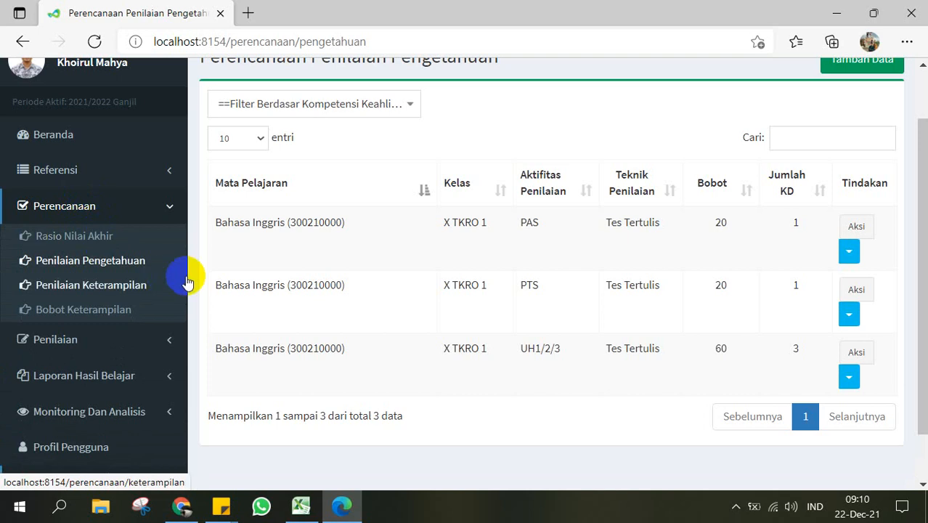
pyautogui.click(109, 265)
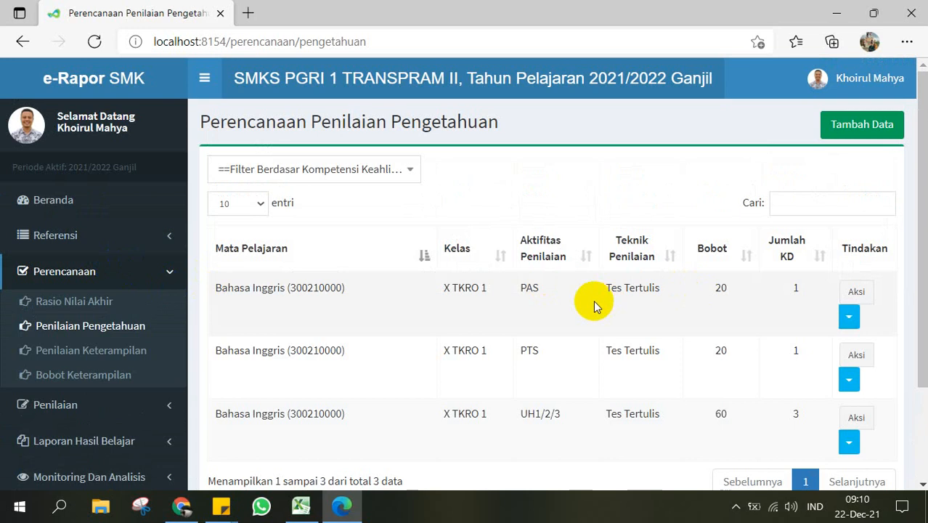
pyautogui.scroll(-1, 468, 290)
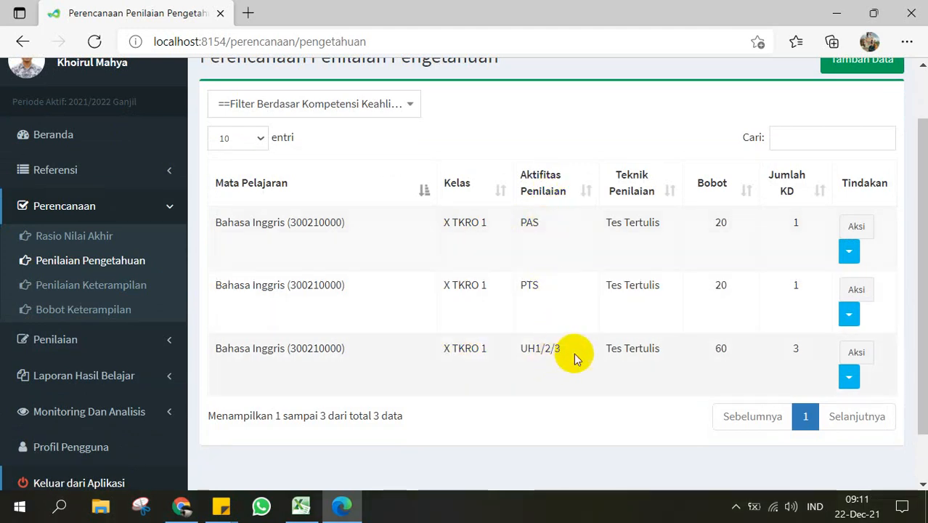
pyautogui.scroll(2, 671, 316)
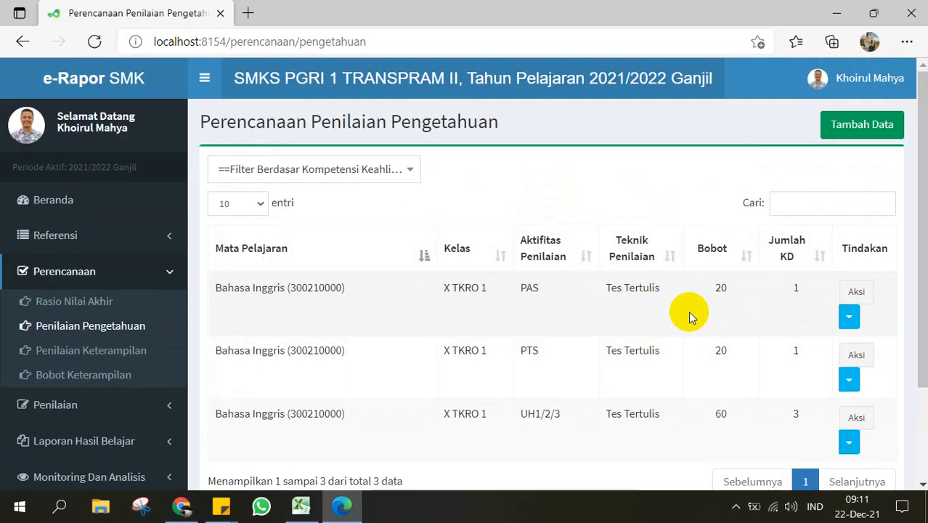
# Step: Add a new knowledge assessment plan for Kelas 10, study group X TKRO 2, subject Bahasa Inggris (300210000)
pyautogui.click(853, 126)
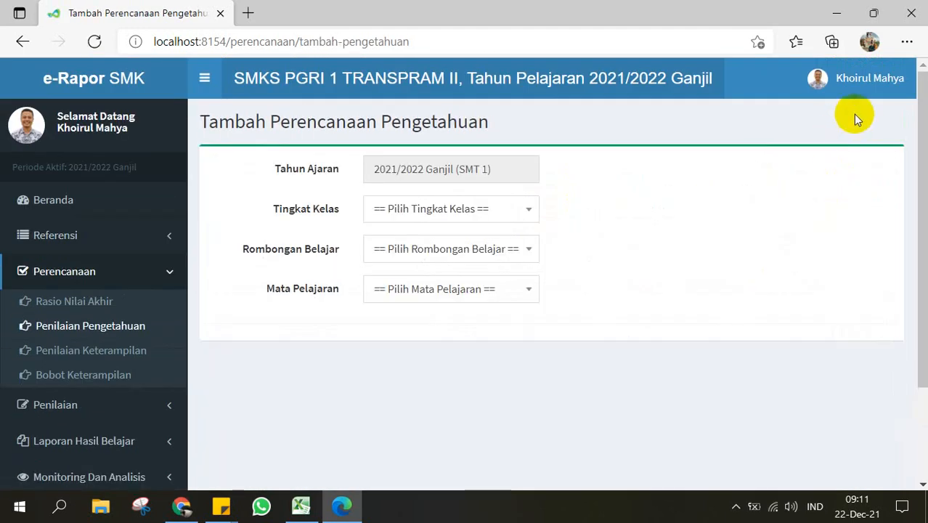
pyautogui.click(463, 212)
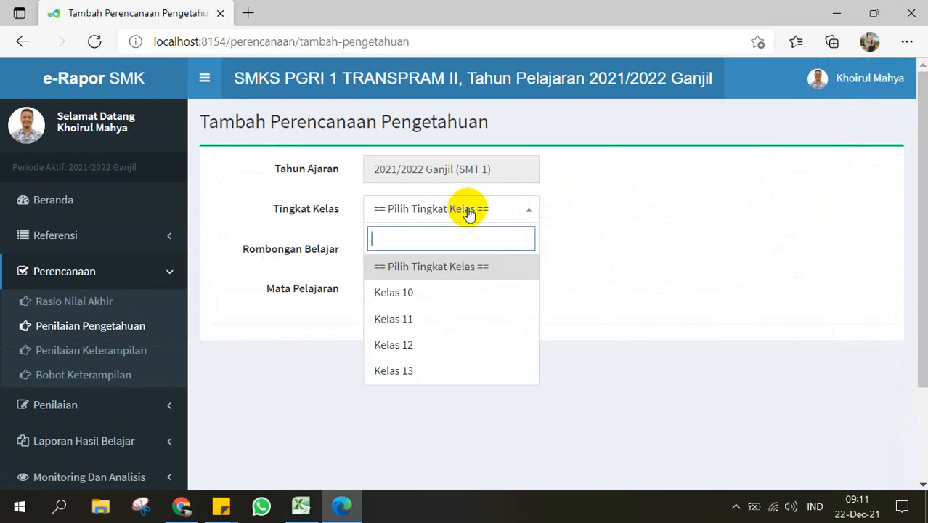
pyautogui.click(464, 300)
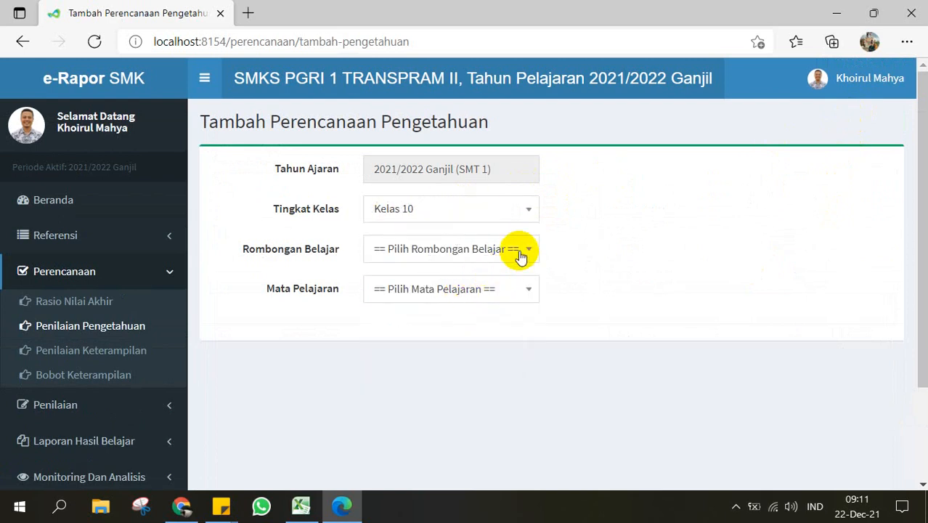
pyautogui.click(518, 249)
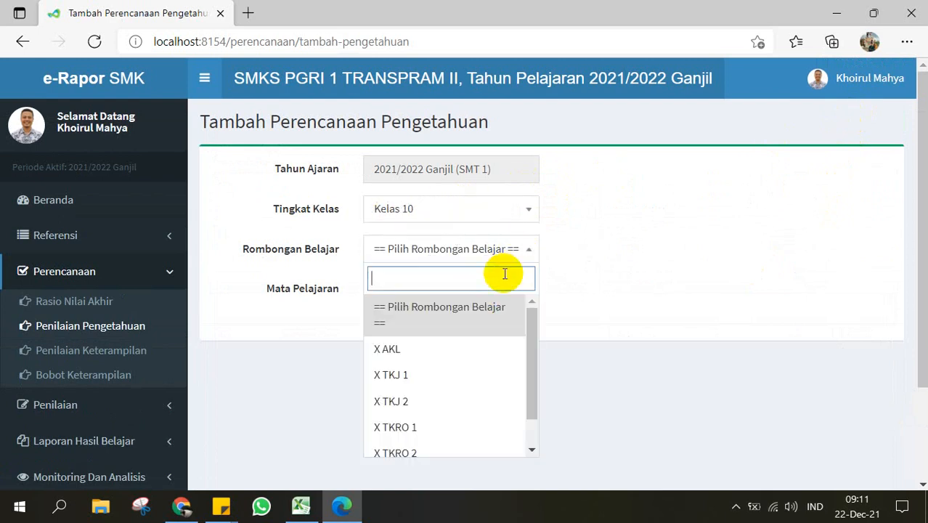
pyautogui.click(441, 452)
pyautogui.click(471, 288)
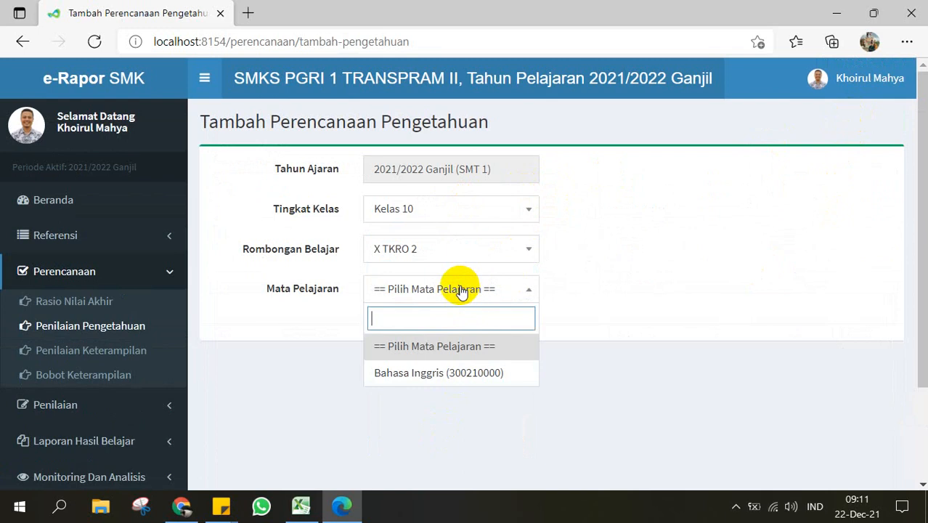
pyautogui.click(438, 372)
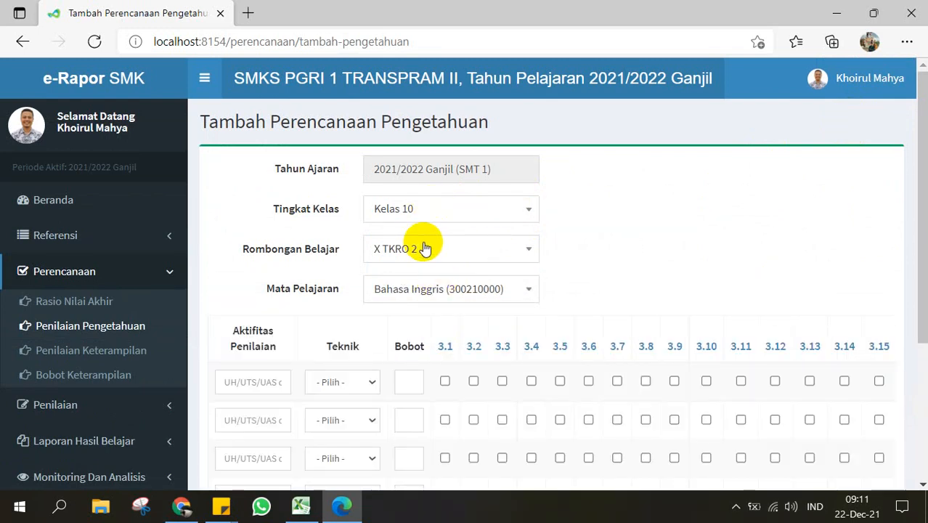
# Step: Check the Tingkat Kelas, Rombongan Belajar and Mata Pelajaran selections of the new knowledge plan
pyautogui.scroll(-1, 424, 289)
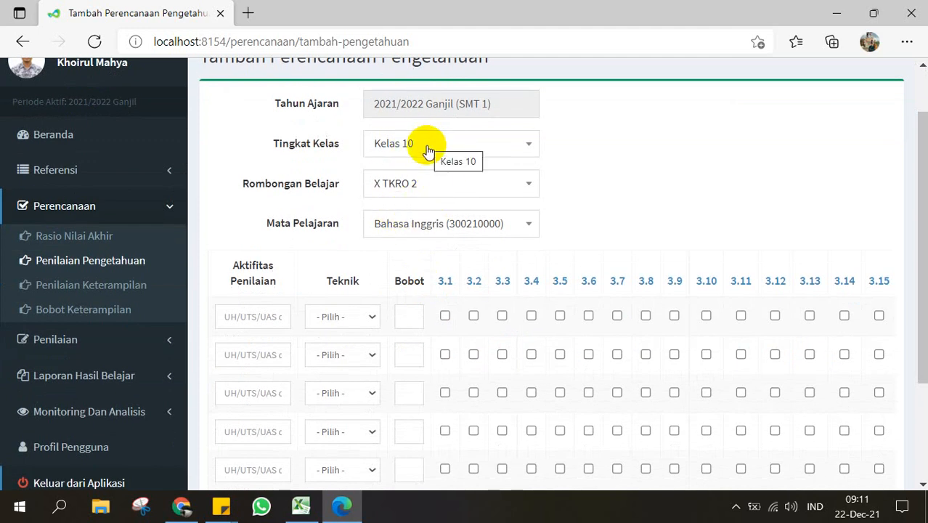
pyautogui.click(426, 151)
pyautogui.click(689, 167)
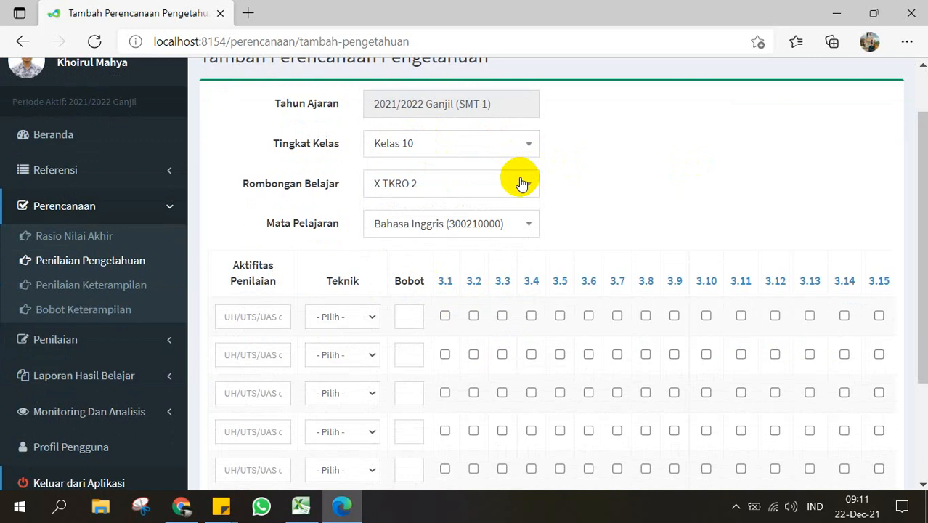
pyautogui.scroll(-1, 430, 234)
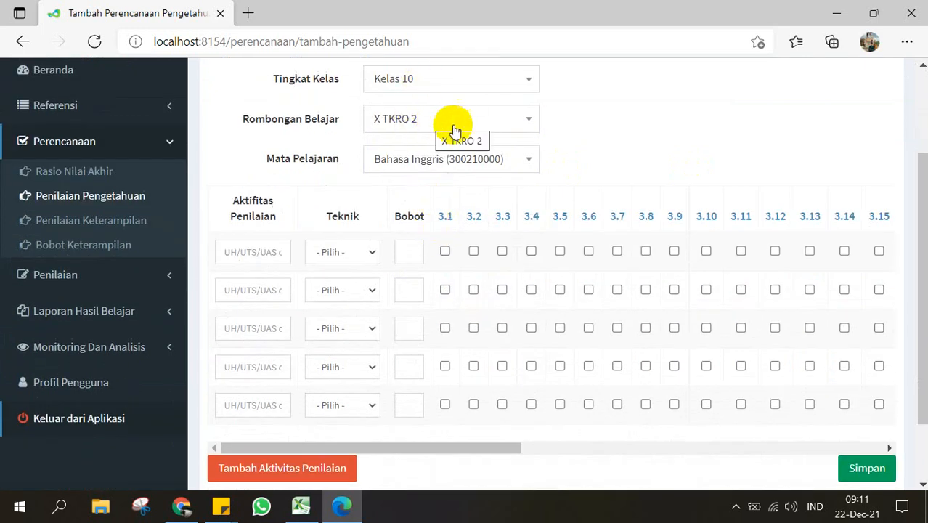
pyautogui.click(432, 162)
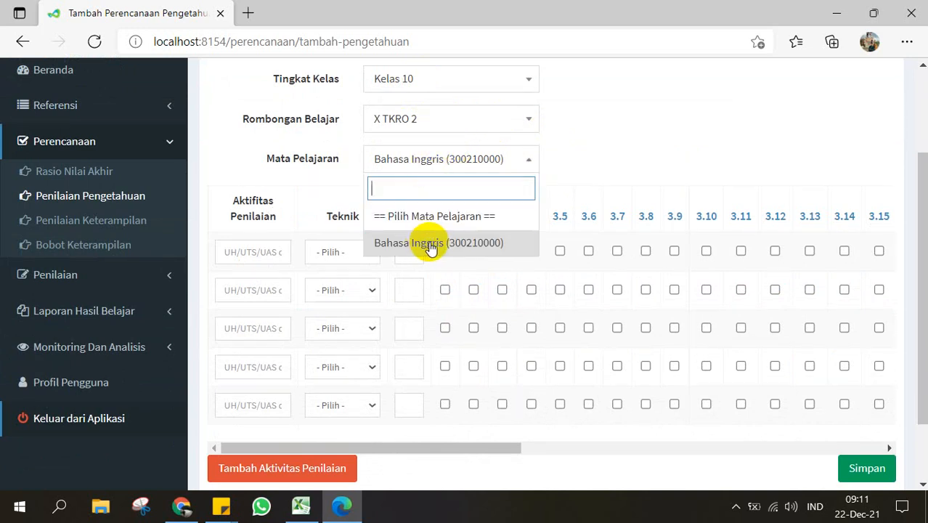
pyautogui.click(517, 159)
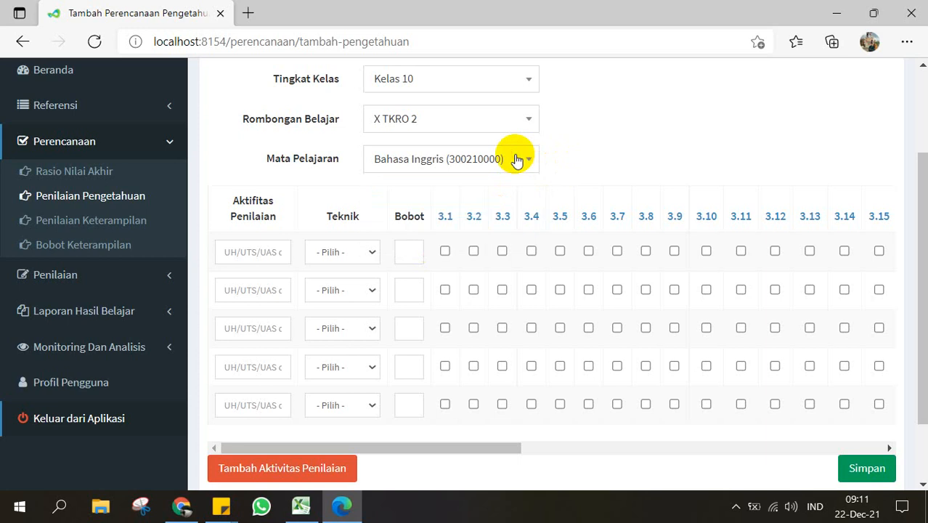
pyautogui.click(517, 159)
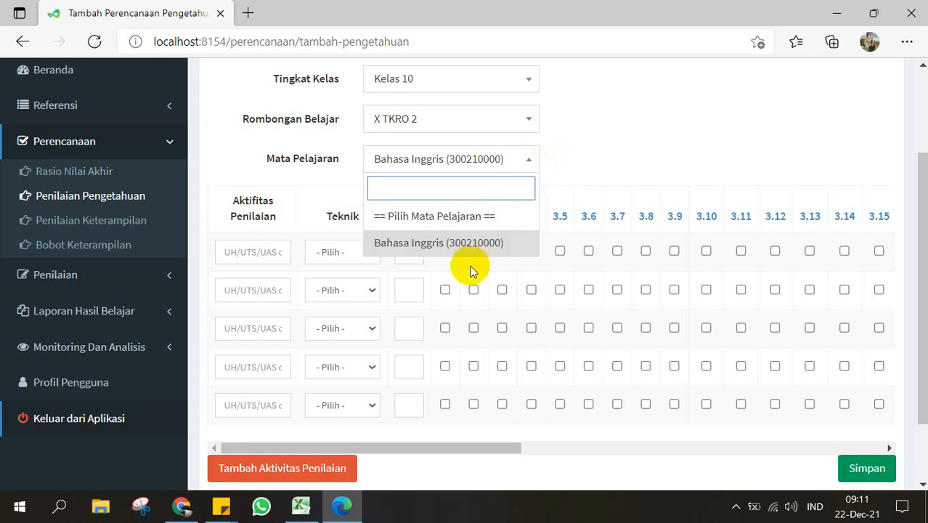
pyautogui.click(575, 182)
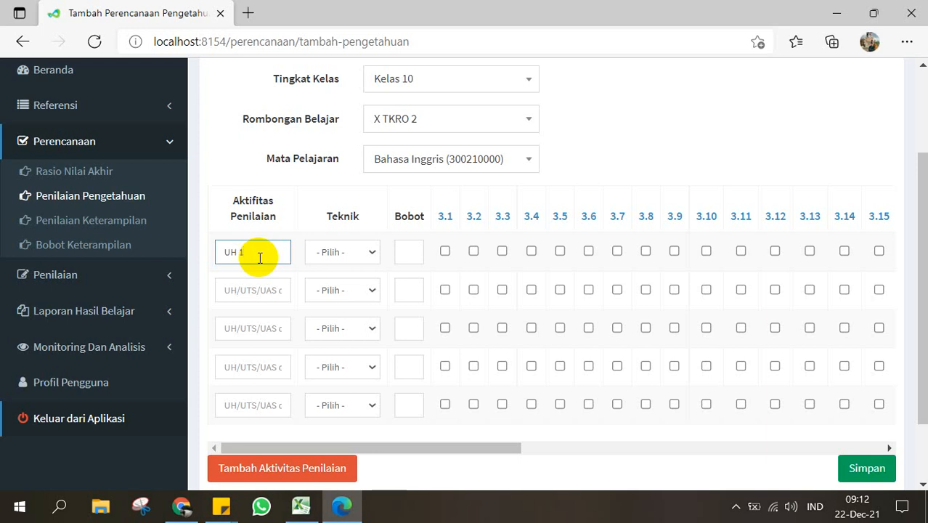
# Step: Fill in the first assessment activity as UH 1 with technique Tes Tertulis, Bobot 60, competency 3.1 and a Harian note in Keterangan
pyautogui.click(354, 256)
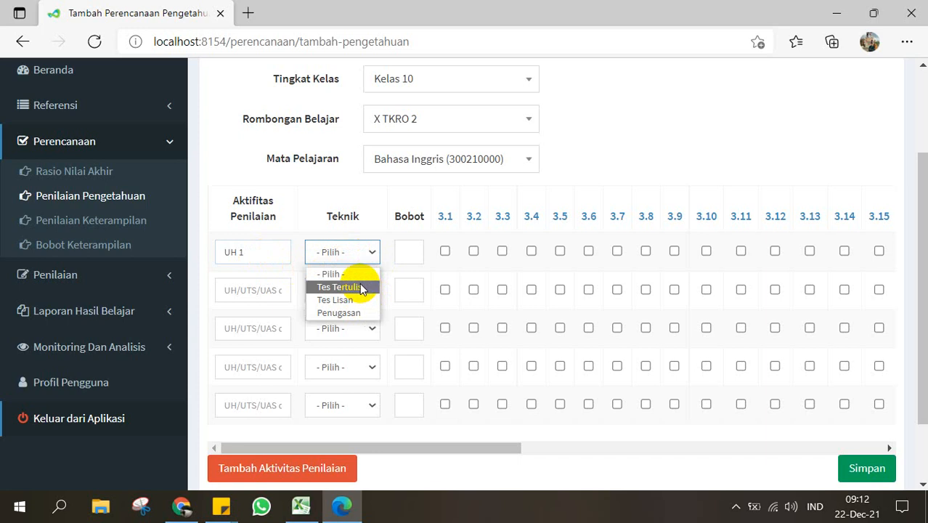
pyautogui.click(361, 289)
pyautogui.click(409, 253)
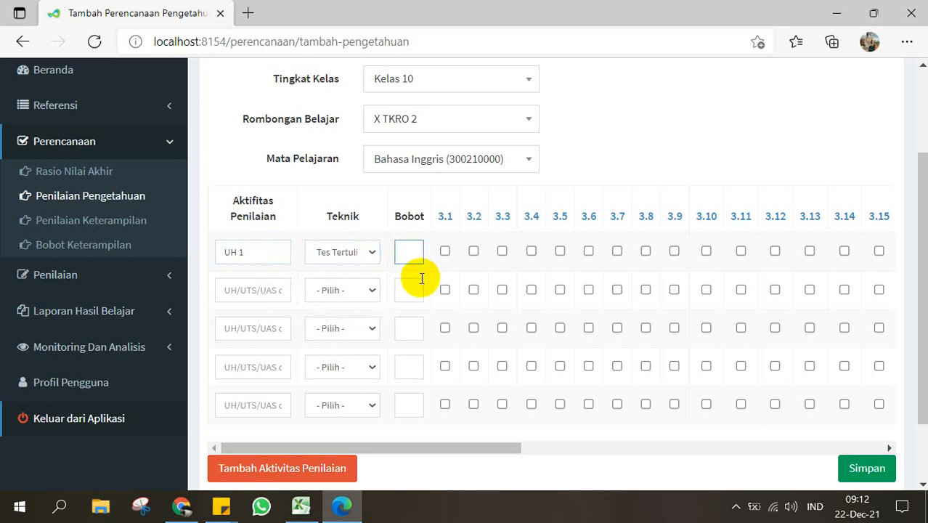
pyautogui.write('60')
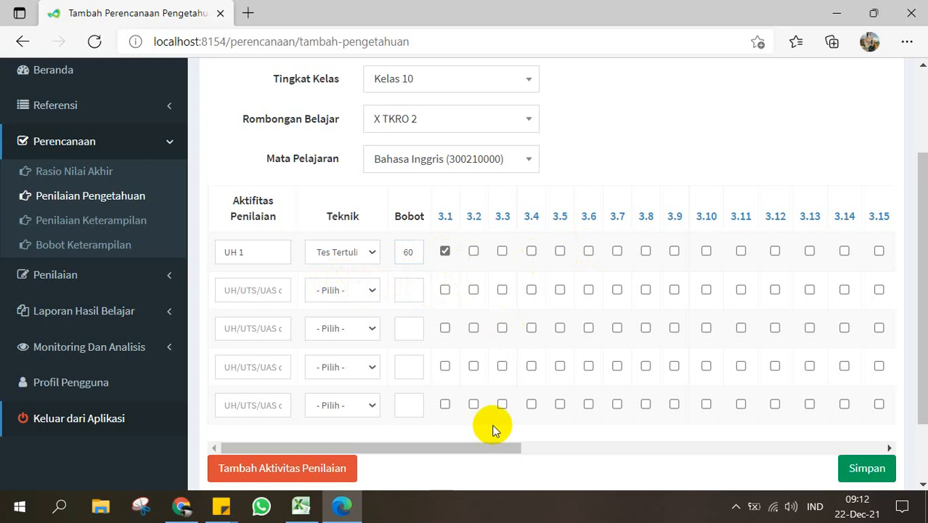
pyautogui.moveTo(493, 450); pyautogui.dragTo(476, 419)
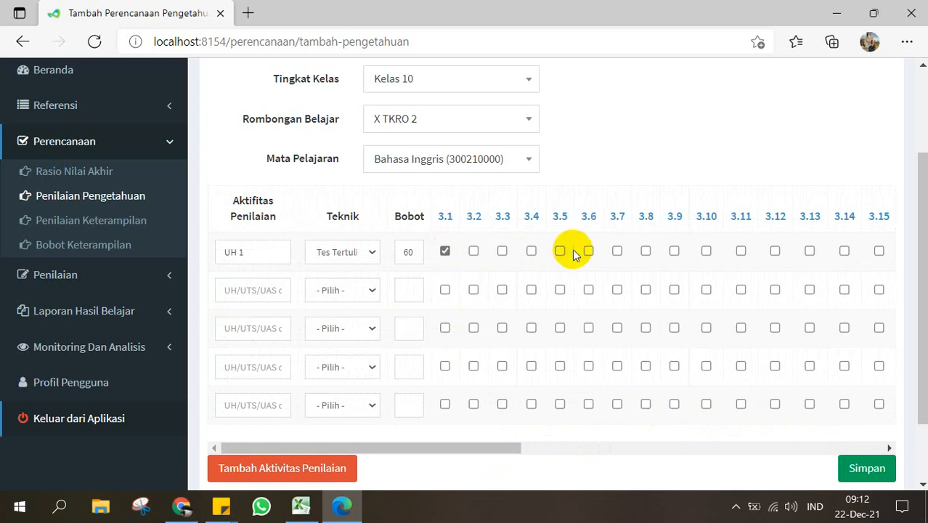
pyautogui.moveTo(478, 451); pyautogui.dragTo(842, 428)
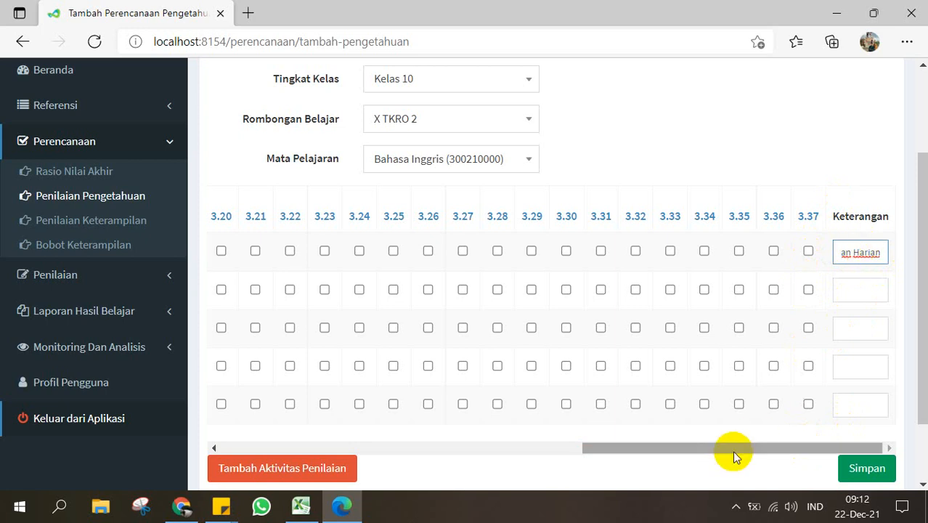
pyautogui.moveTo(731, 447); pyautogui.dragTo(355, 448)
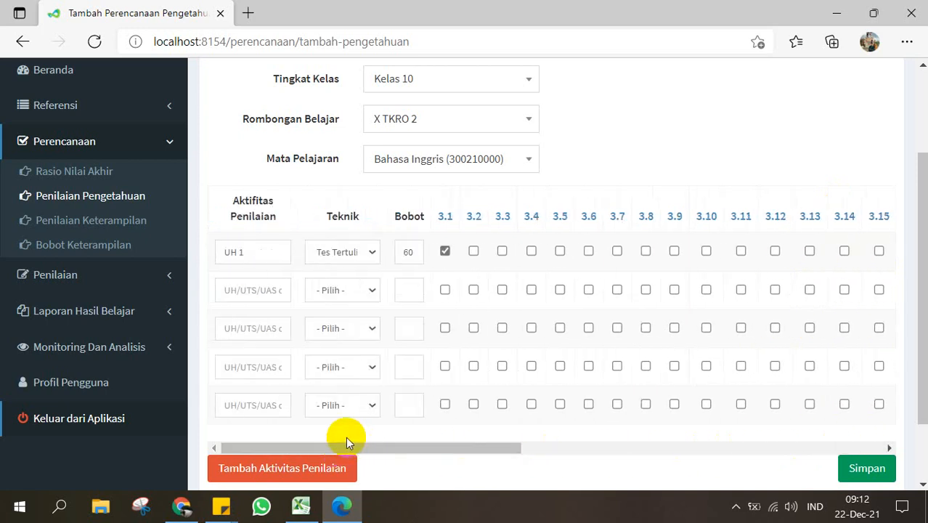
# Step: Enter PTS and PAS as the second and third assessment activities, both with the technique Tes Tertulis
pyautogui.click(236, 292)
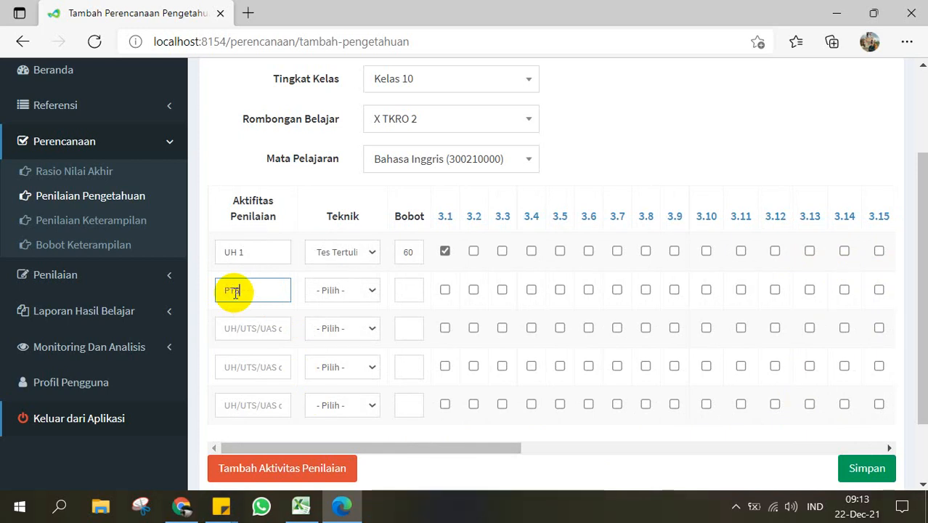
pyautogui.click(257, 327)
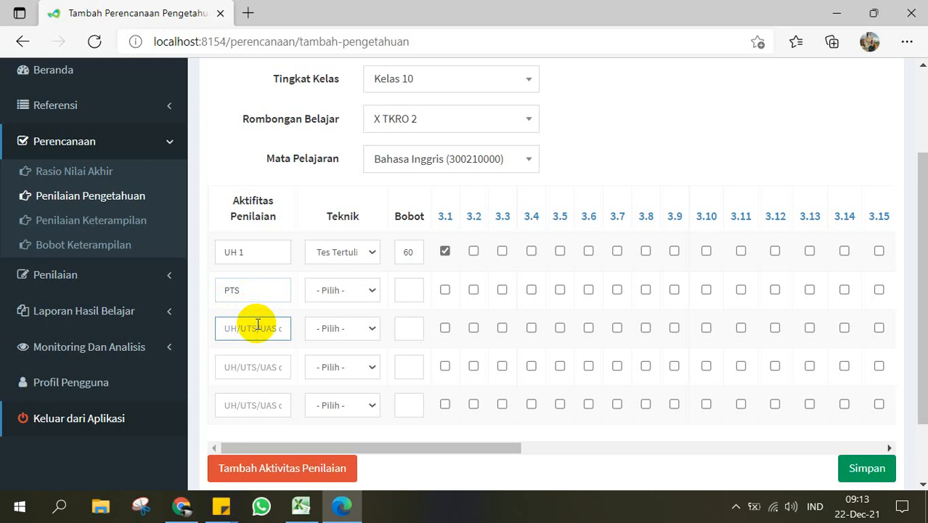
pyautogui.click(373, 294)
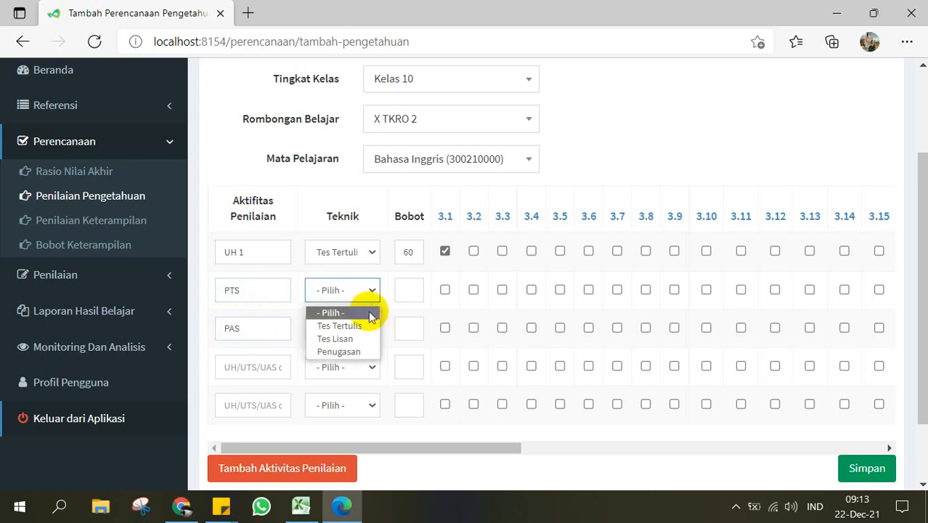
pyautogui.click(363, 328)
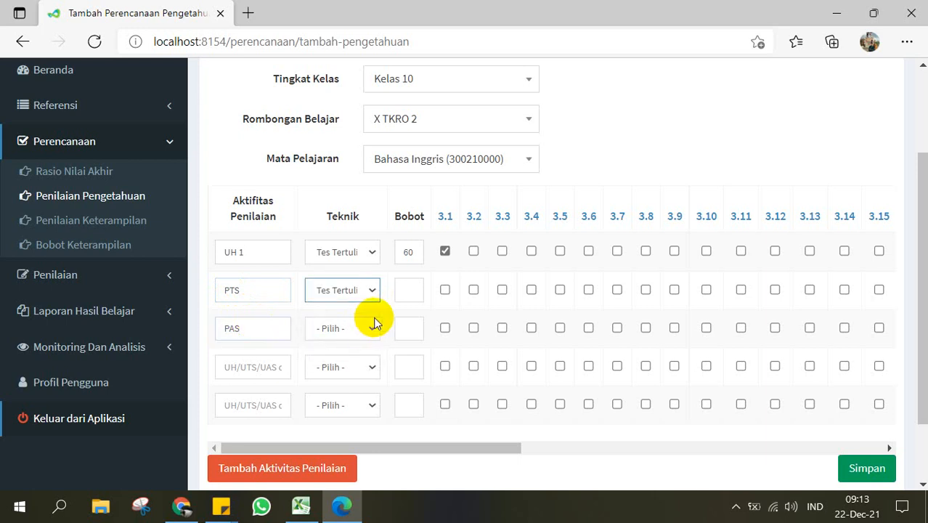
pyautogui.click(373, 328)
pyautogui.click(359, 364)
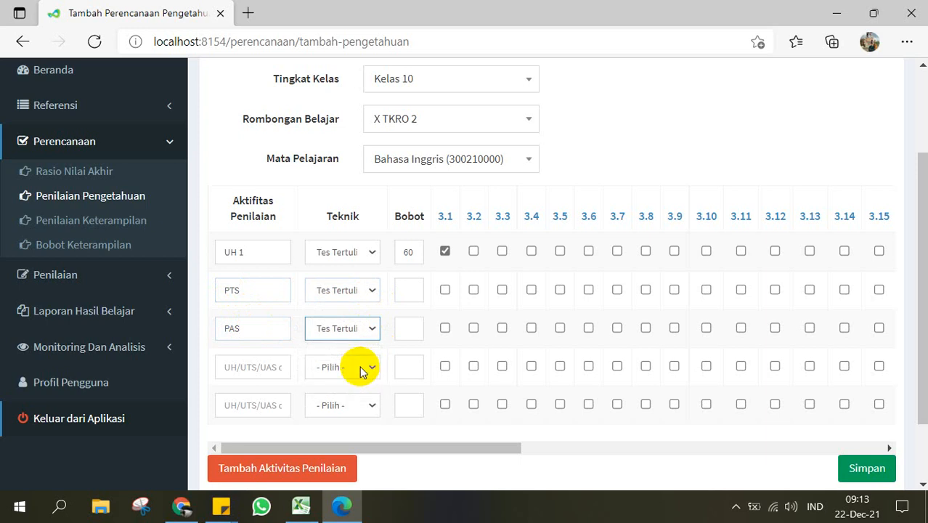
# Step: Set the Bobot of both the PTS and PAS activities to 20
pyautogui.click(403, 294)
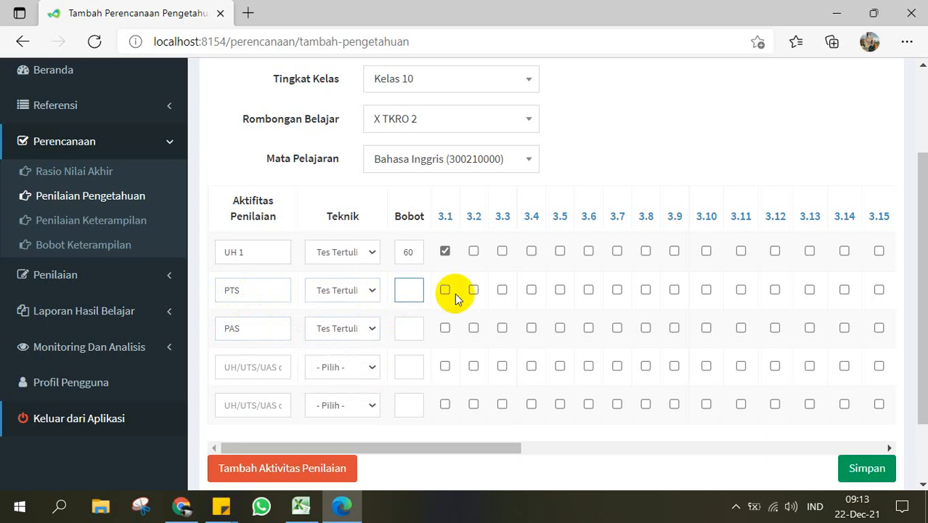
pyautogui.write('20')
pyautogui.click(408, 336)
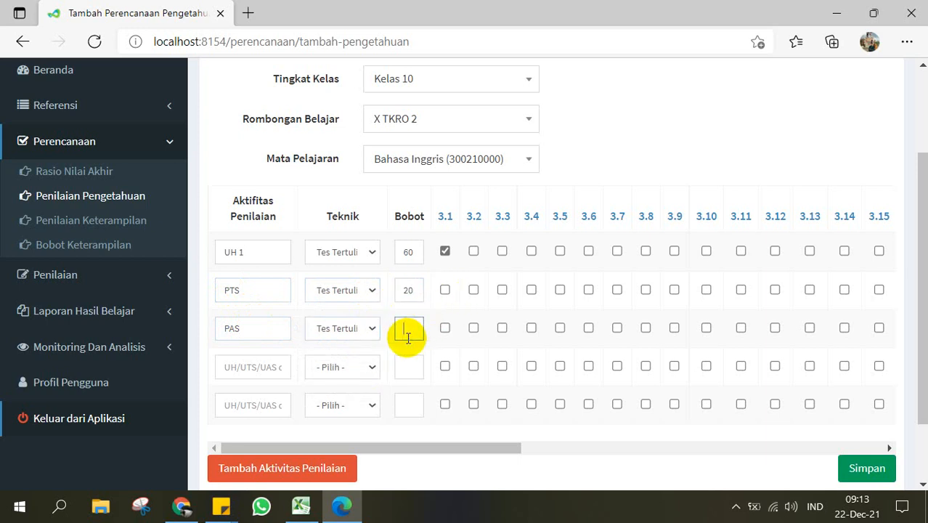
pyautogui.write('20')
# Step: Switch to the Excel grade workbook and view the B. INGGRIS KELAS X TKR (1) sheet
pyautogui.click(317, 511)
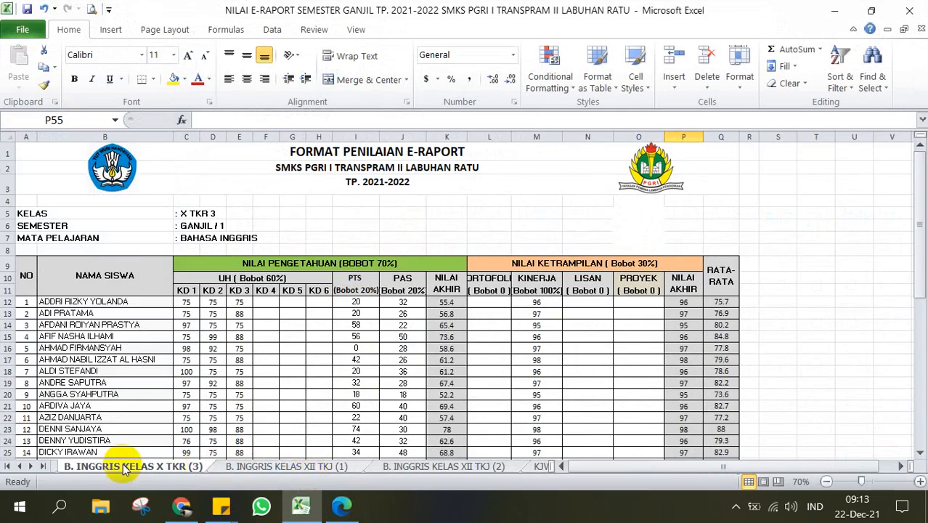
pyautogui.click(10, 465)
pyautogui.click(95, 467)
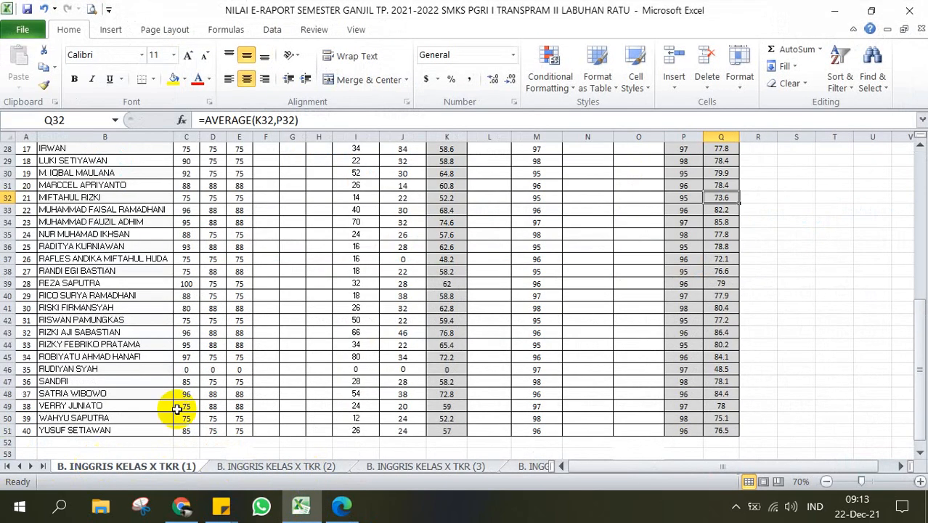
# Step: Examine the UH, PTS and PAS weightings in the Nilai Pengetahuan headers of the B. INGGRIS KELAS X TKR (1) sheet
pyautogui.scroll(8, 182, 403)
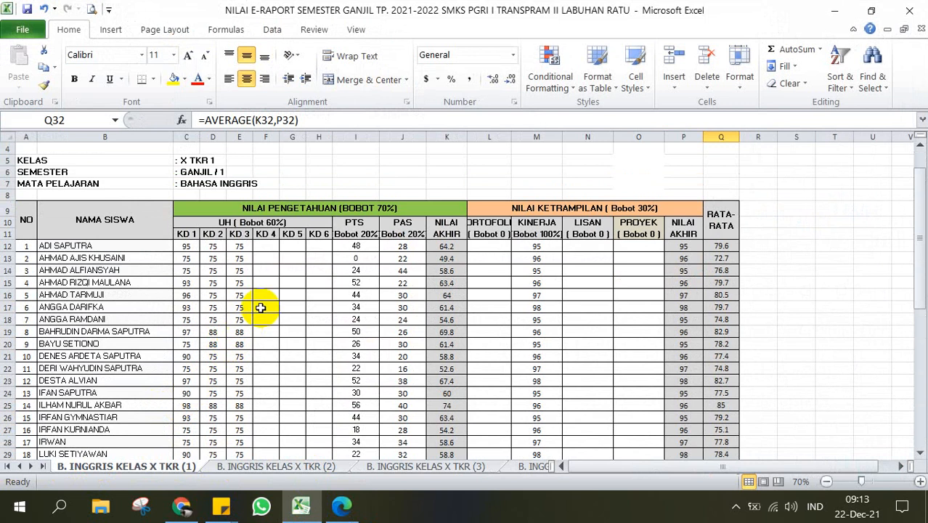
pyautogui.click(244, 222)
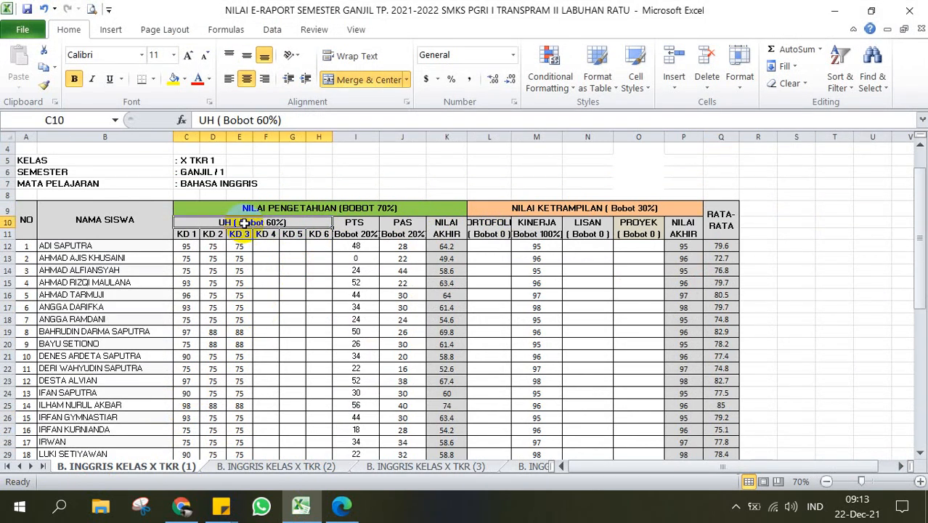
pyautogui.click(266, 246)
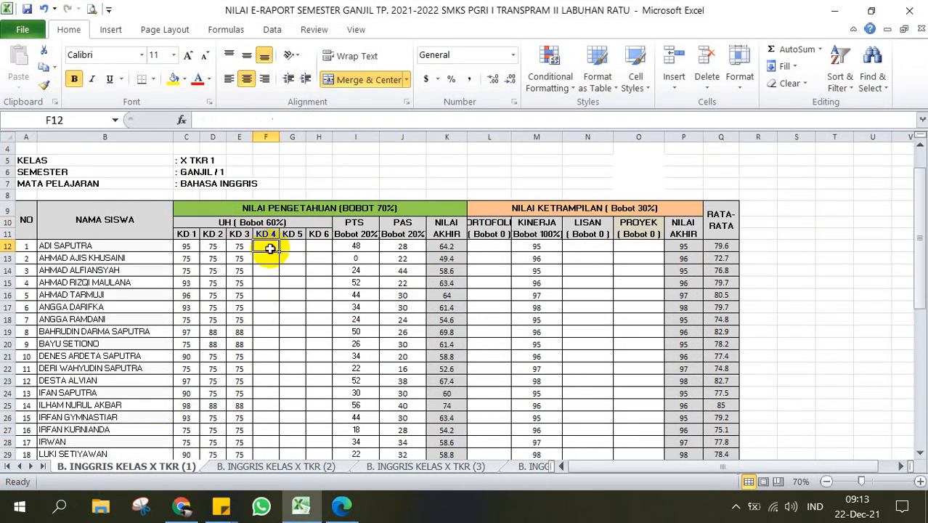
pyautogui.moveTo(186, 234); pyautogui.dragTo(325, 234)
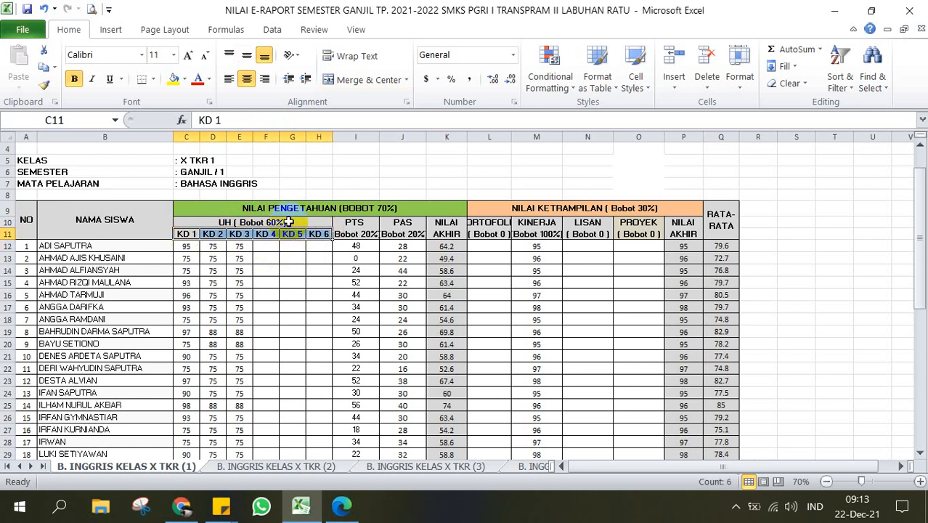
pyautogui.click(288, 222)
pyautogui.click(363, 234)
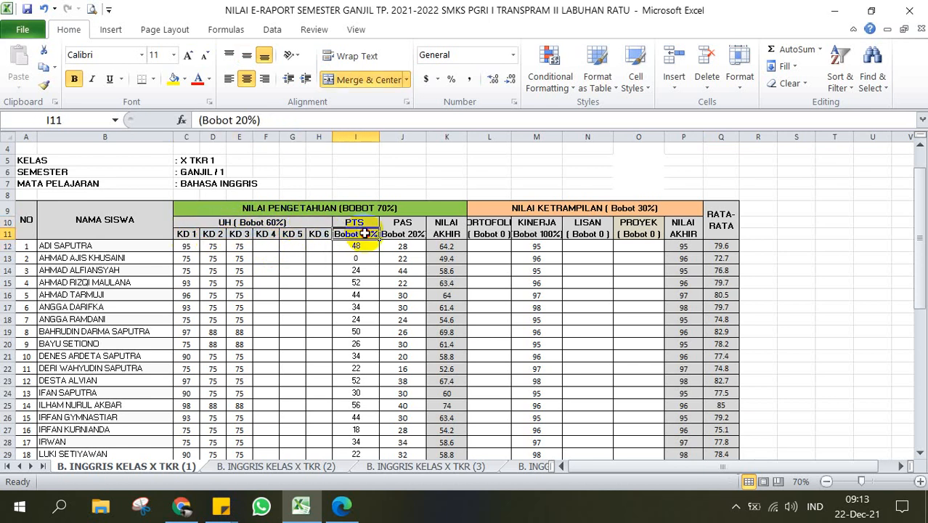
pyautogui.click(403, 234)
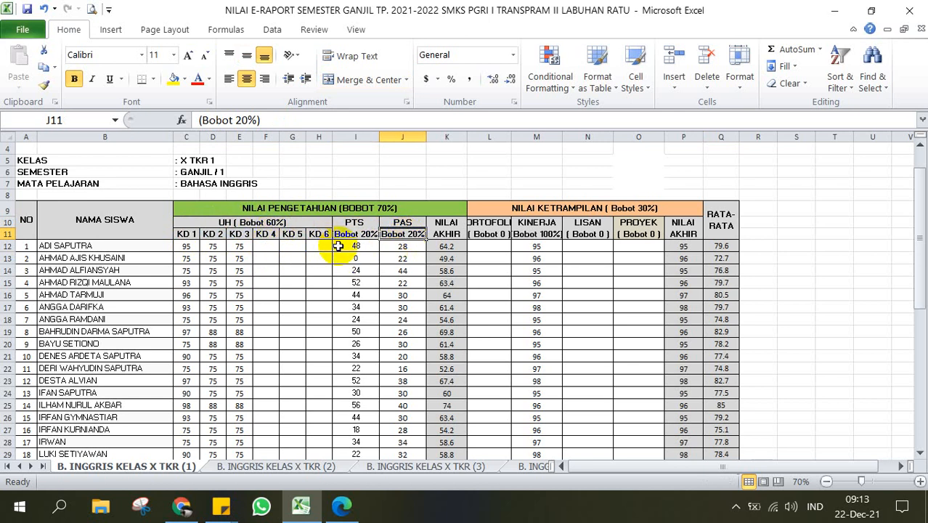
pyautogui.click(266, 247)
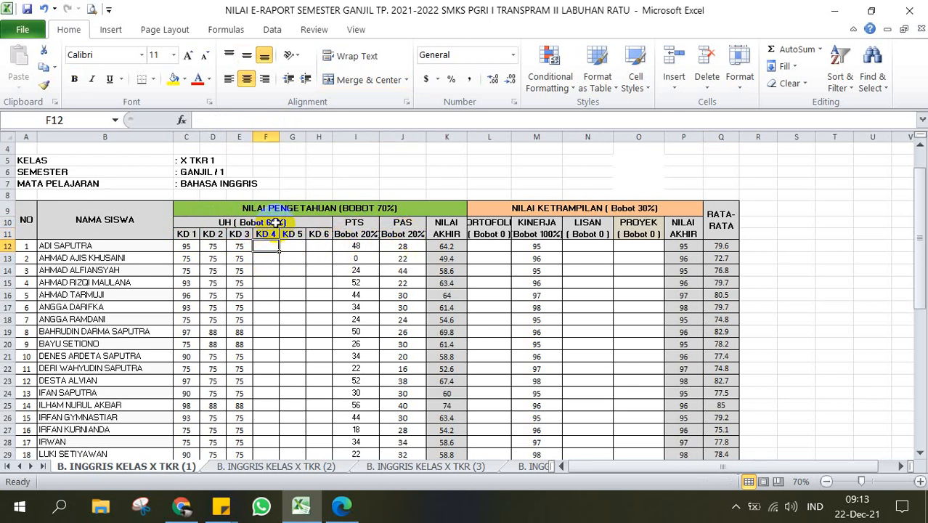
pyautogui.click(274, 223)
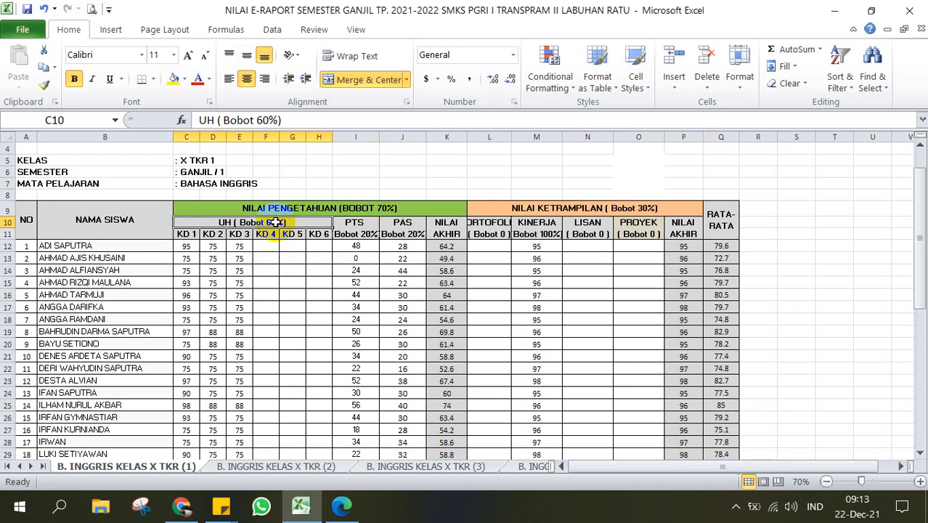
pyautogui.click(365, 232)
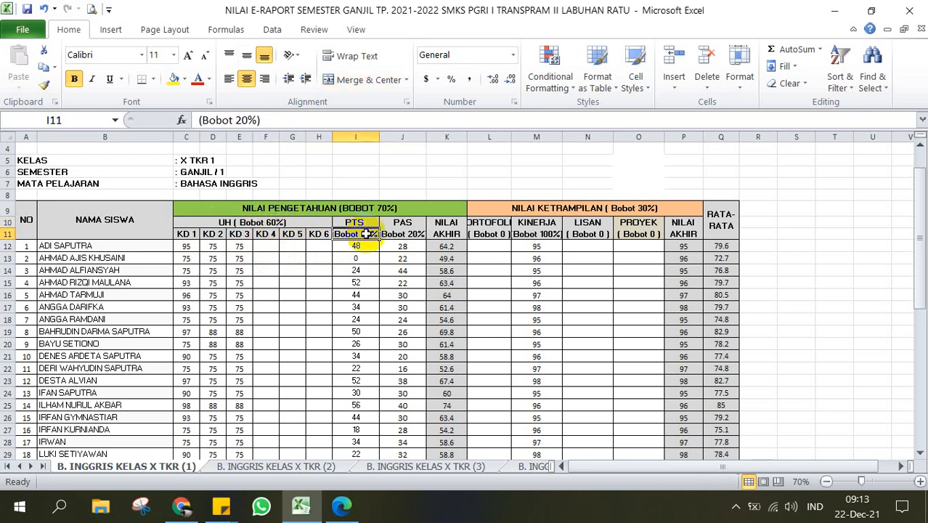
pyautogui.click(404, 232)
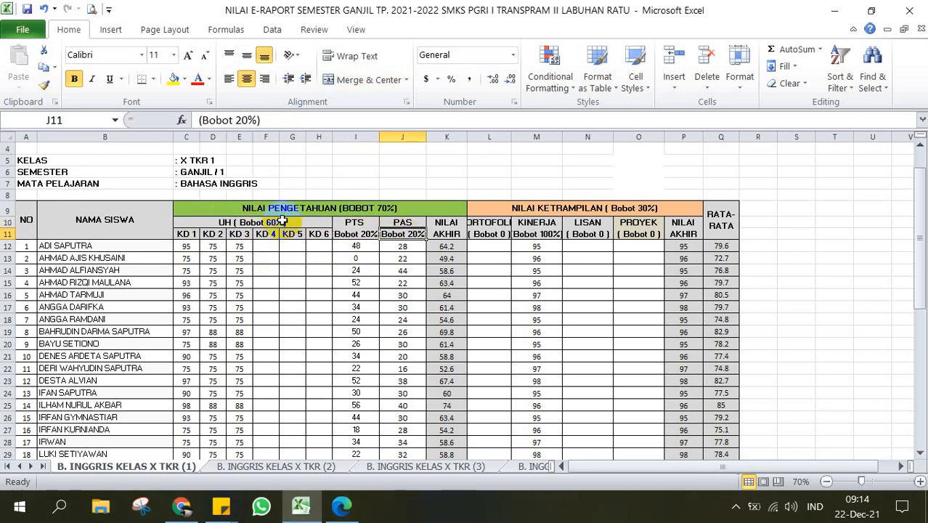
pyautogui.click(275, 222)
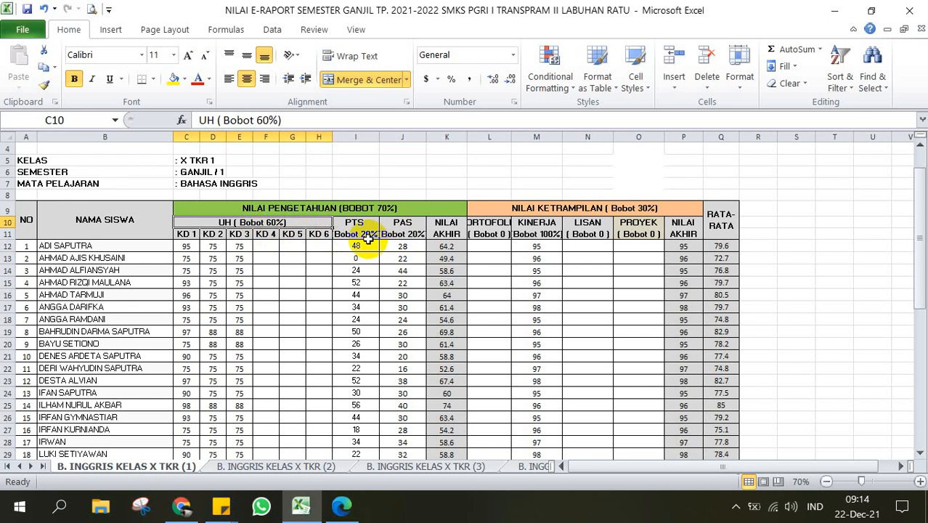
pyautogui.click(356, 233)
pyautogui.click(397, 232)
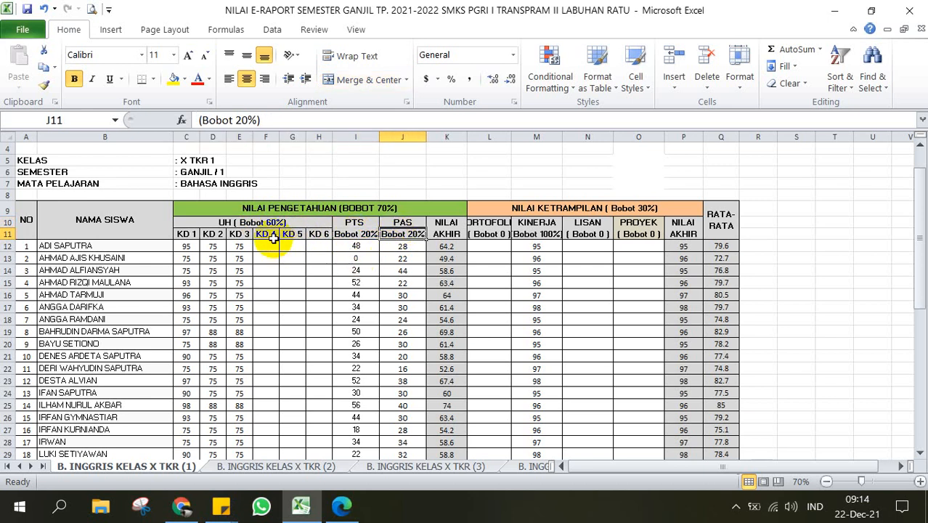
pyautogui.click(266, 222)
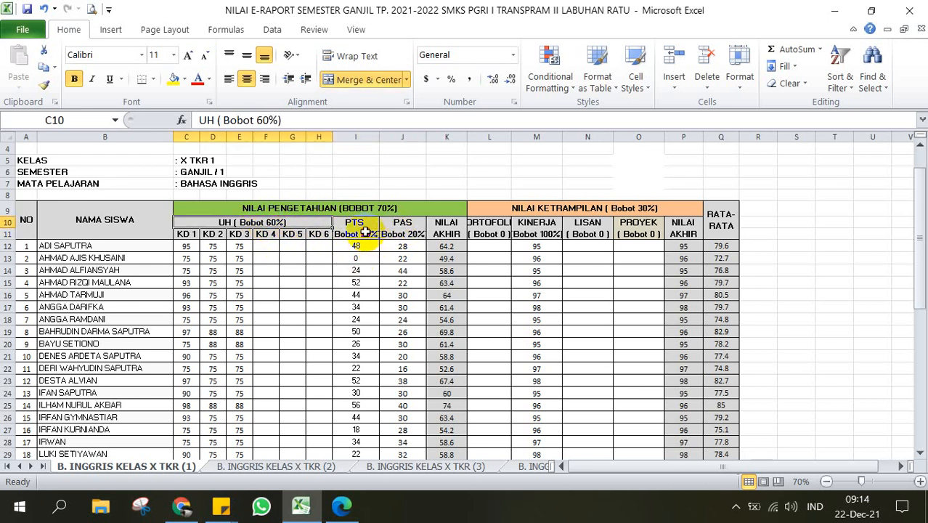
pyautogui.click(356, 233)
pyautogui.click(404, 232)
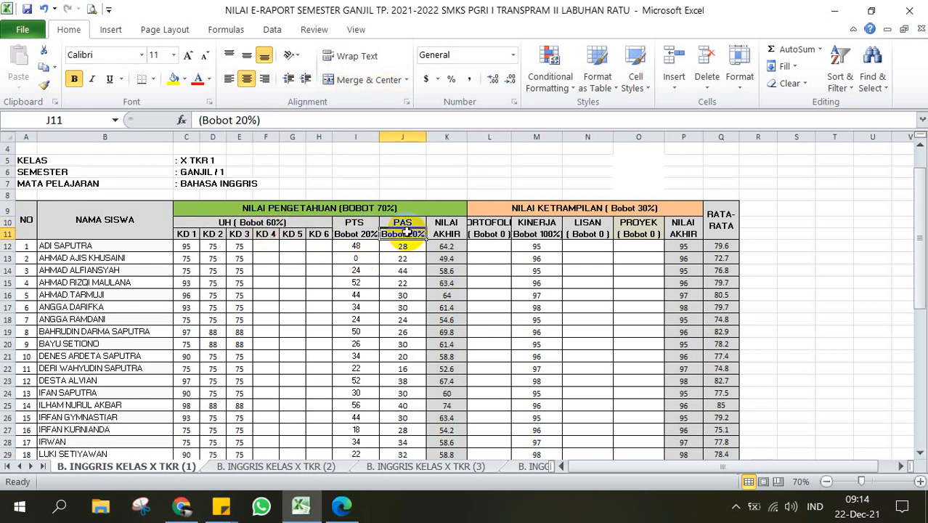
# Step: Inspect the knowledge Nilai Akhir formula in the first student's row to see how UH, PTS and PAS are combined
pyautogui.click(357, 258)
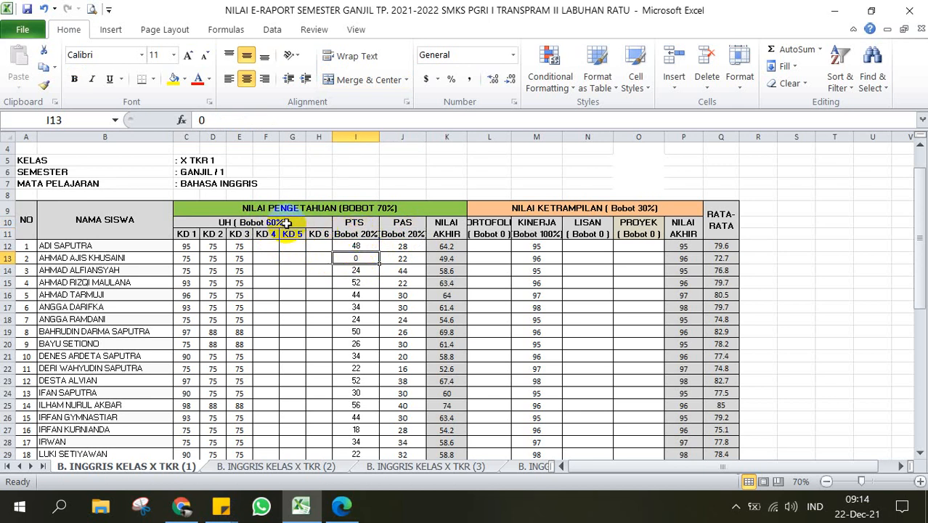
pyautogui.click(290, 222)
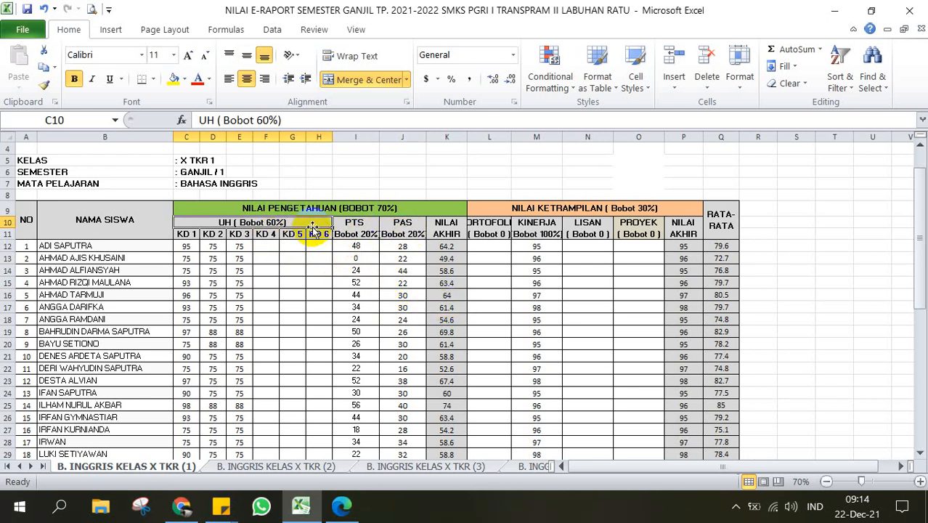
pyautogui.click(445, 245)
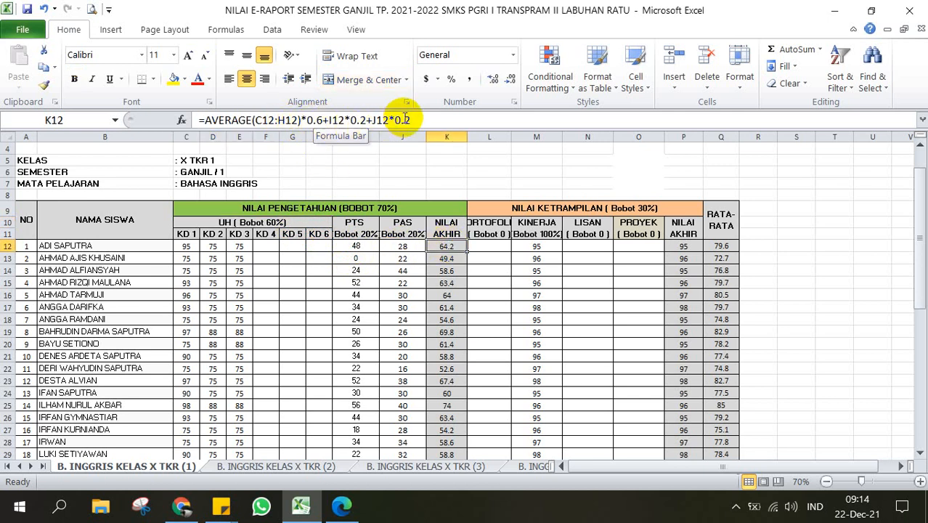
pyautogui.click(362, 270)
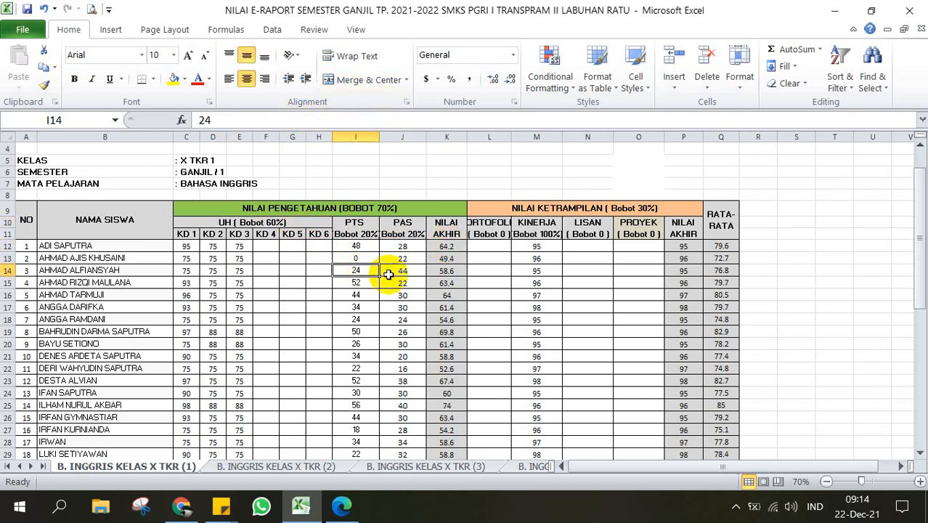
# Step: Switch to the e-Rapor SMK form in Edge and assign competency 3.1 to both the PTS and PAS activities
pyautogui.click(342, 506)
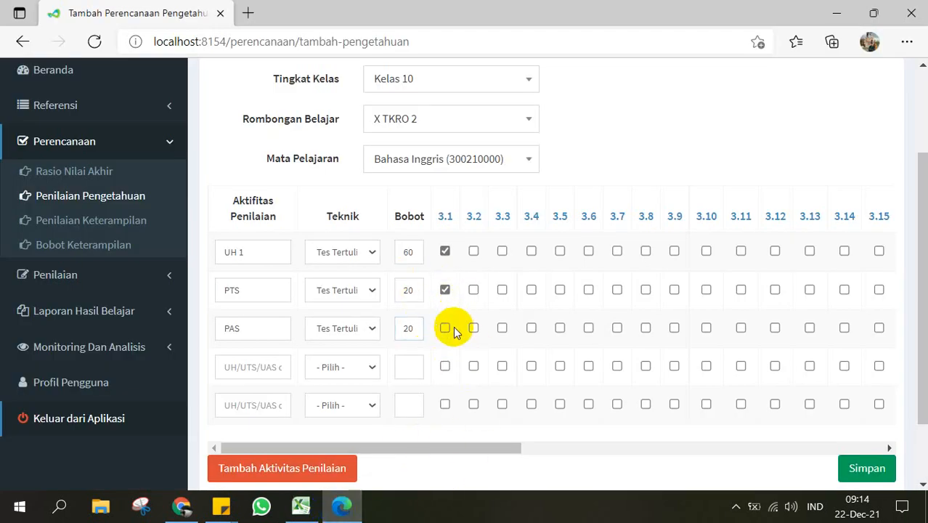
pyautogui.click(444, 290)
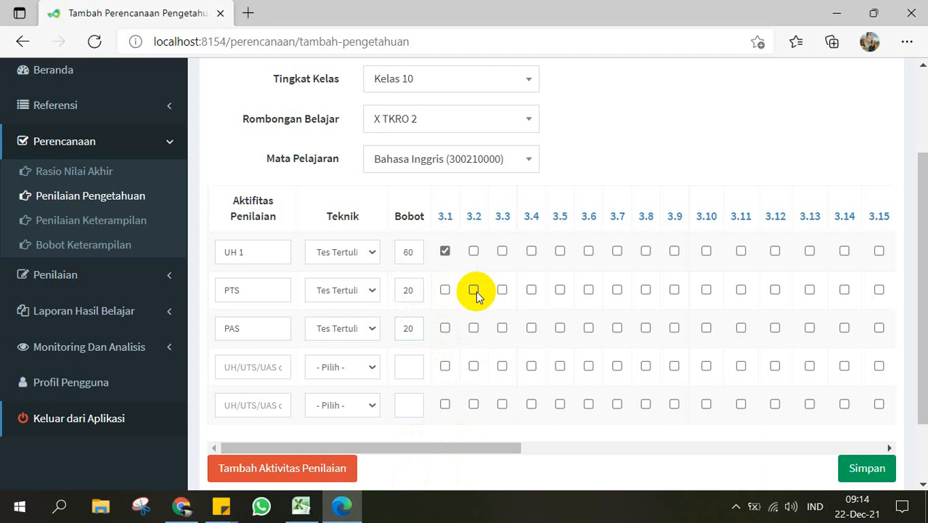
pyautogui.click(446, 291)
pyautogui.click(445, 327)
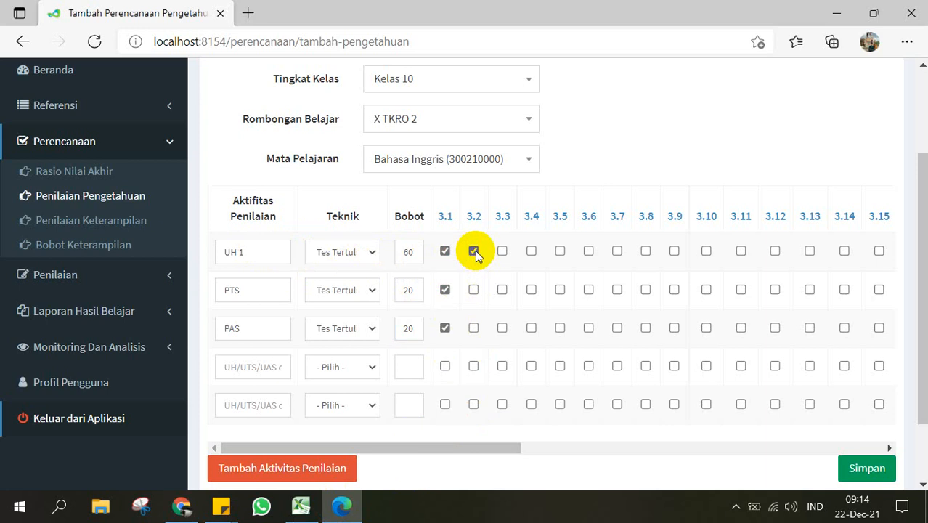
# Step: Add competencies 3.2 and 3.3 to the first assessment activity and rename it UH 1/2/3
pyautogui.click(502, 250)
pyautogui.click(266, 253)
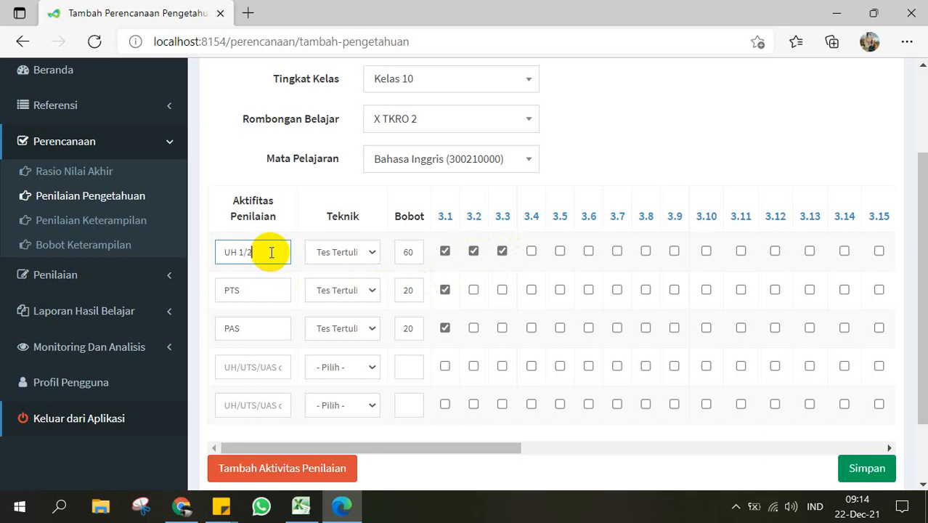
pyautogui.write('/2/3')
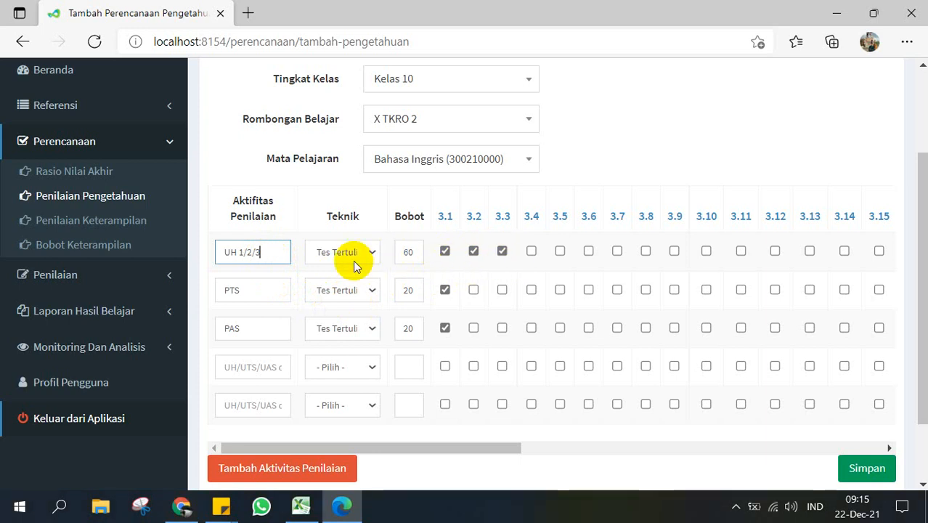
pyautogui.click(243, 290)
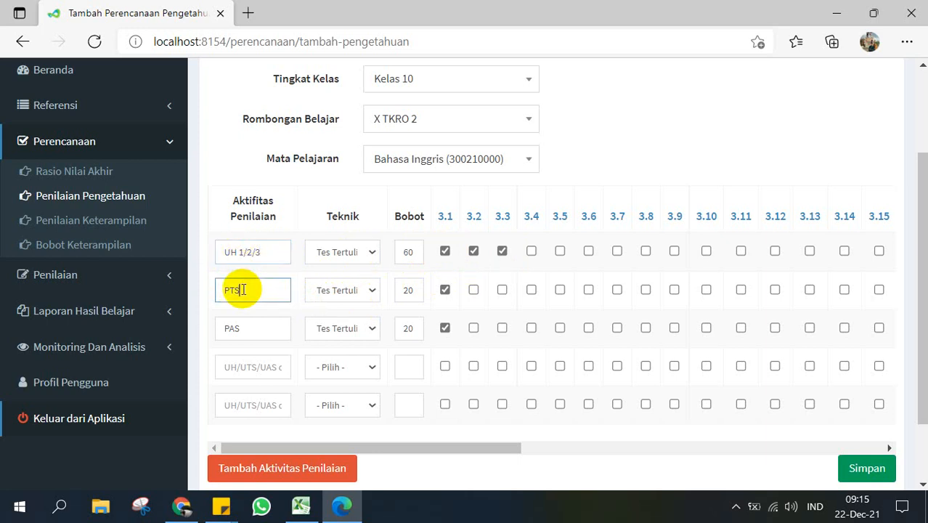
pyautogui.click(245, 329)
pyautogui.click(244, 368)
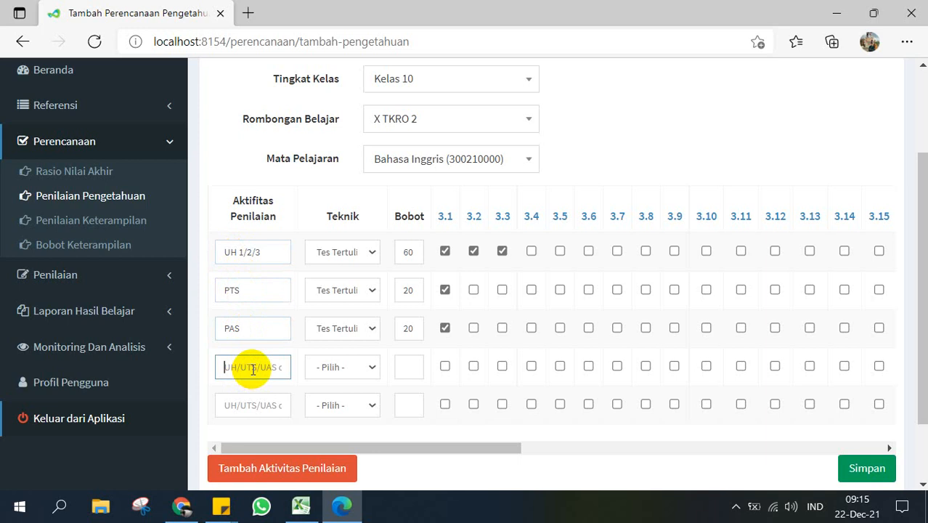
pyautogui.click(259, 410)
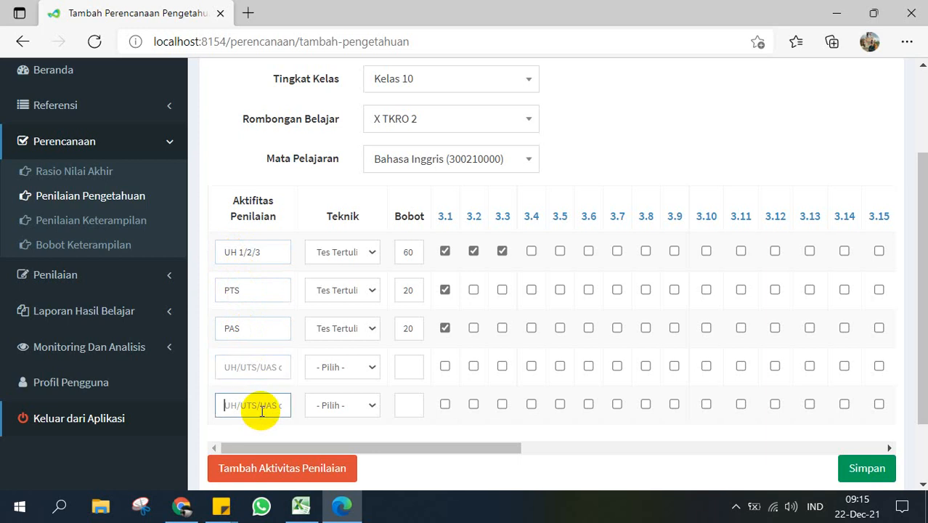
# Step: Fill in Keterangan with Penilian Tengah Semester for the PTS activity and a matching semester assessment note for PAS
pyautogui.click(586, 445)
pyautogui.moveTo(548, 452); pyautogui.dragTo(311, 443)
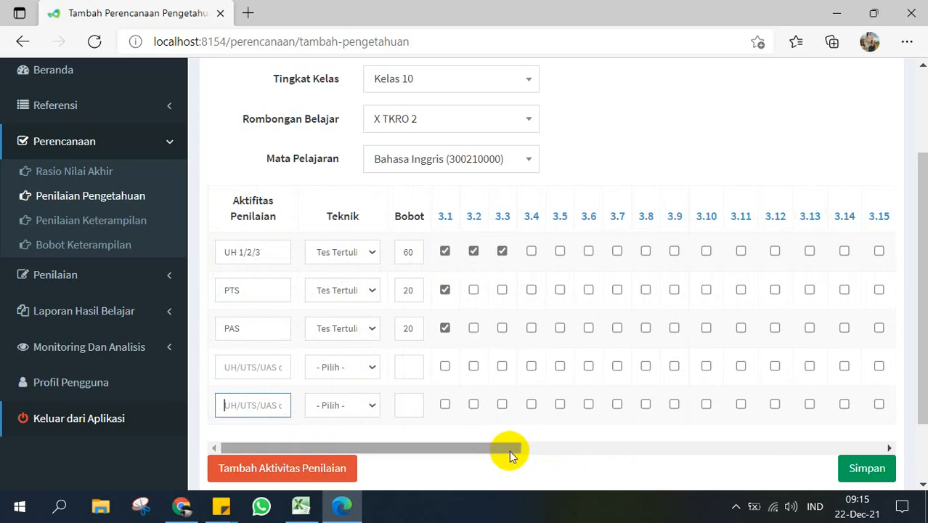
pyautogui.moveTo(510, 453); pyautogui.dragTo(835, 407)
pyautogui.click(879, 289)
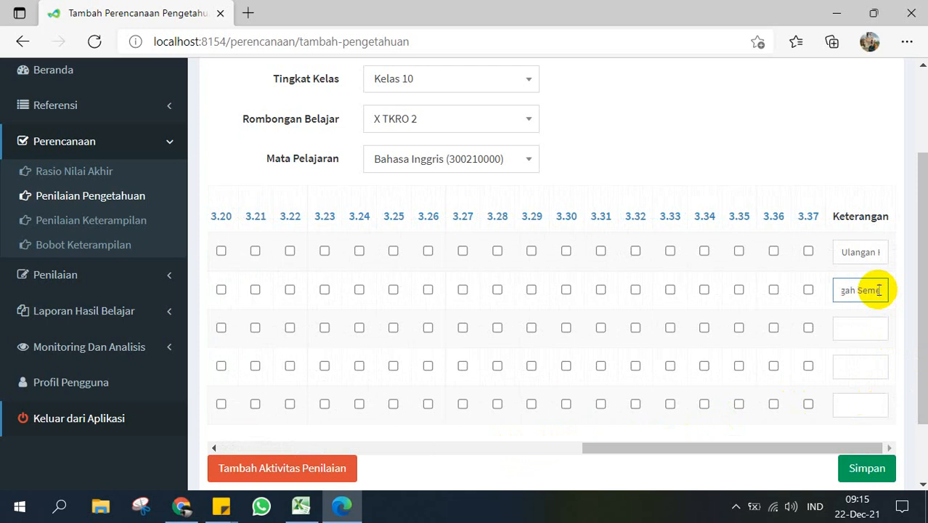
pyautogui.click(853, 335)
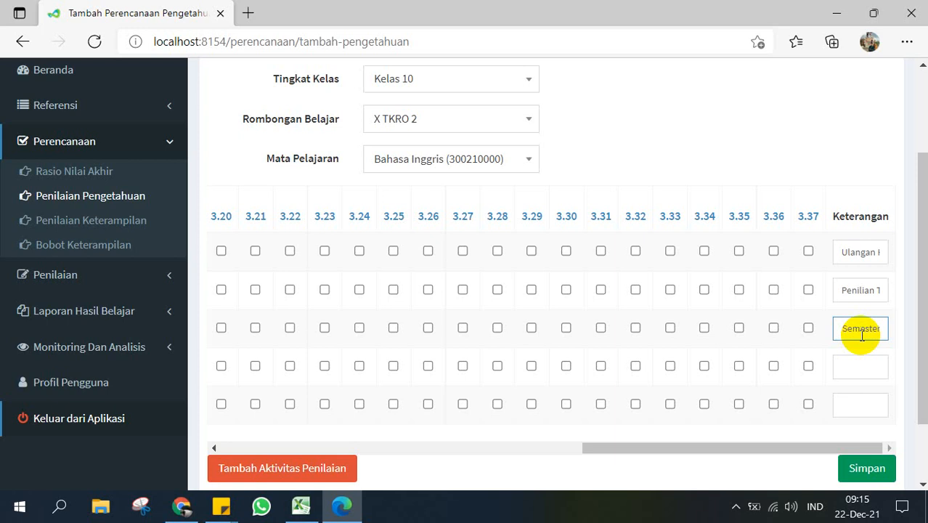
# Step: Check the competencies assigned to the three activities and save the X TKRO 2 knowledge assessment plan
pyautogui.moveTo(775, 447); pyautogui.dragTo(410, 447)
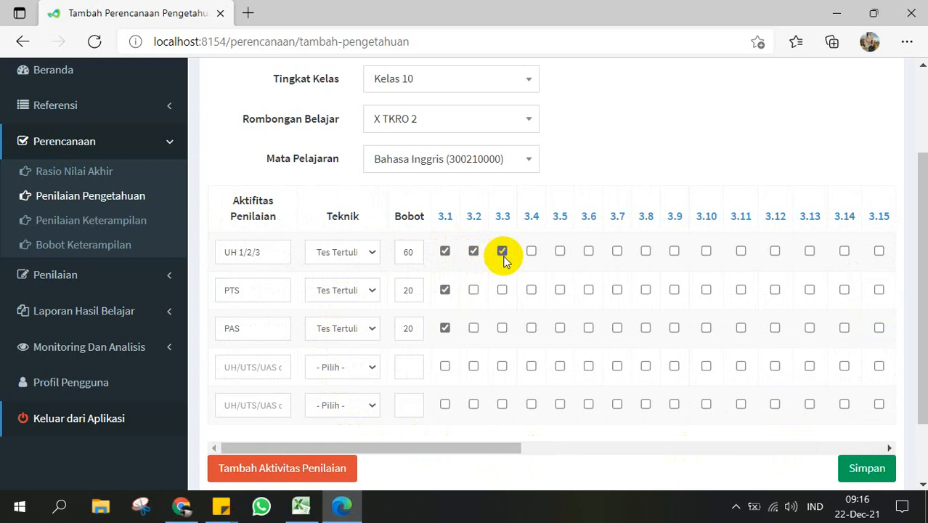
pyautogui.scroll(-1, 508, 265)
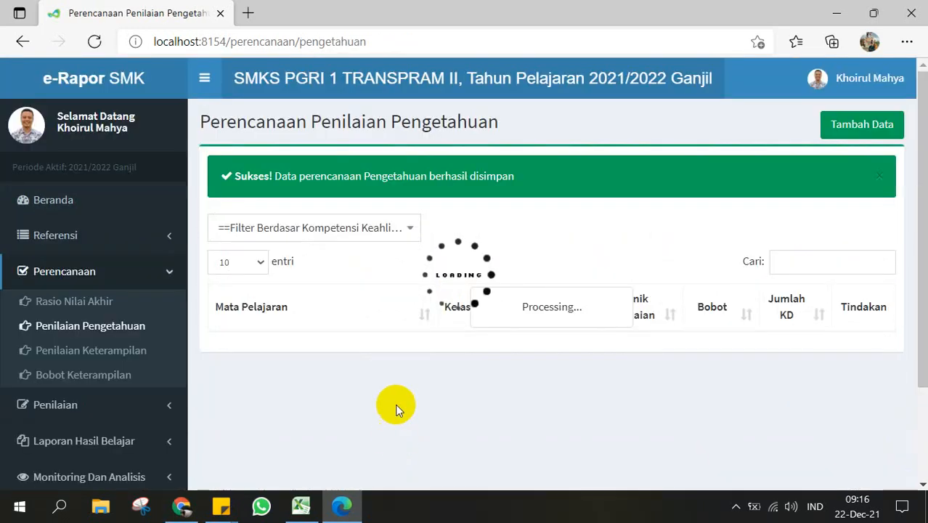
# Step: Review the saved knowledge activities for X TKRO 2 in the list and open the Penilaian Keterampilan planning page
pyautogui.scroll(-4, 409, 171)
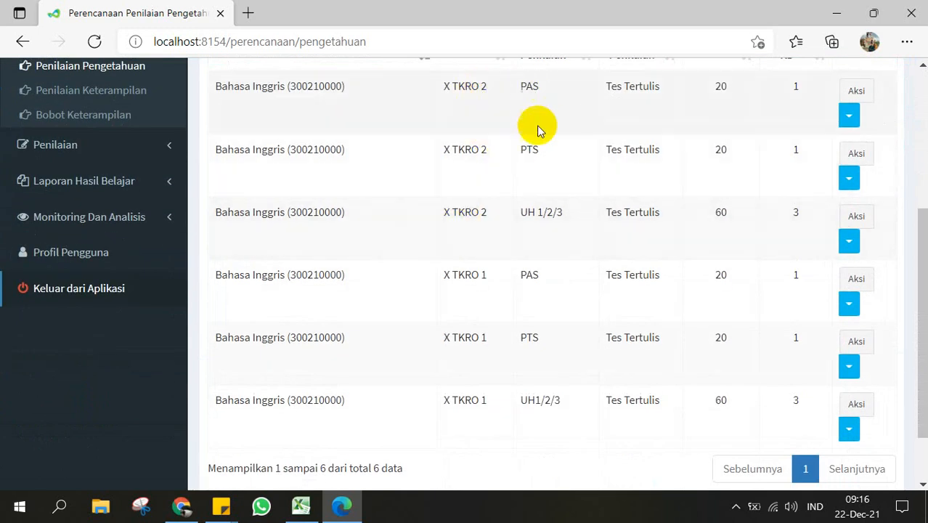
pyautogui.scroll(1, 747, 130)
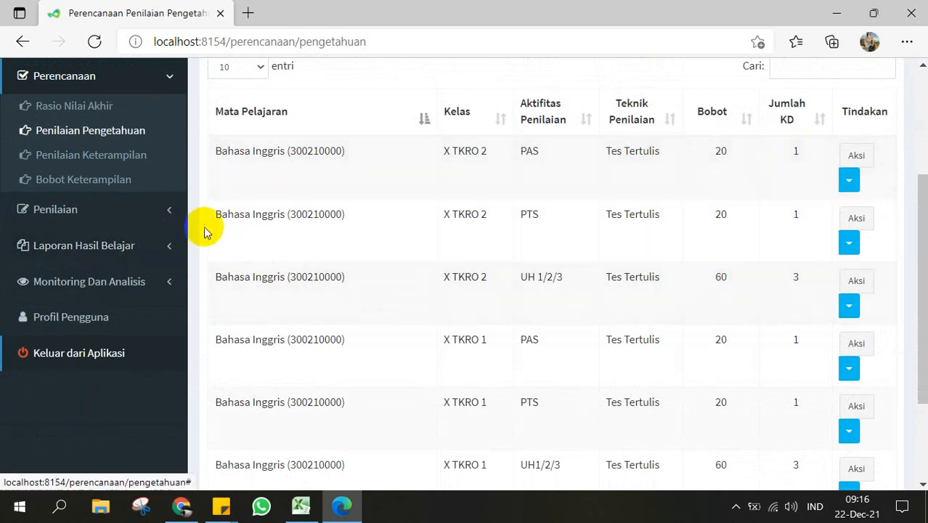
pyautogui.scroll(1, 330, 244)
pyautogui.scroll(-1, 330, 245)
pyautogui.scroll(1, 124, 232)
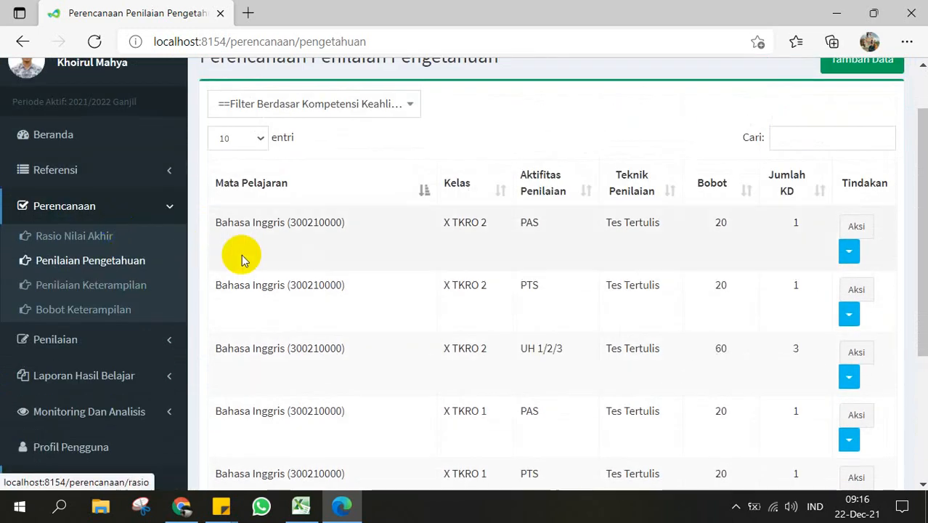
pyautogui.click(85, 294)
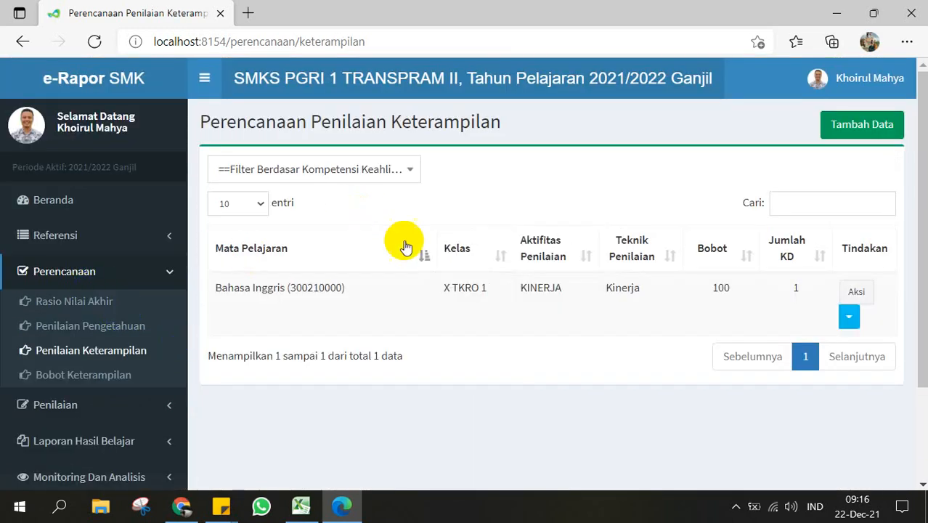
# Step: Start a new skills assessment plan for Kelas 10, X TKRO 2, with Bahasa Inggris as the subject
pyautogui.click(838, 128)
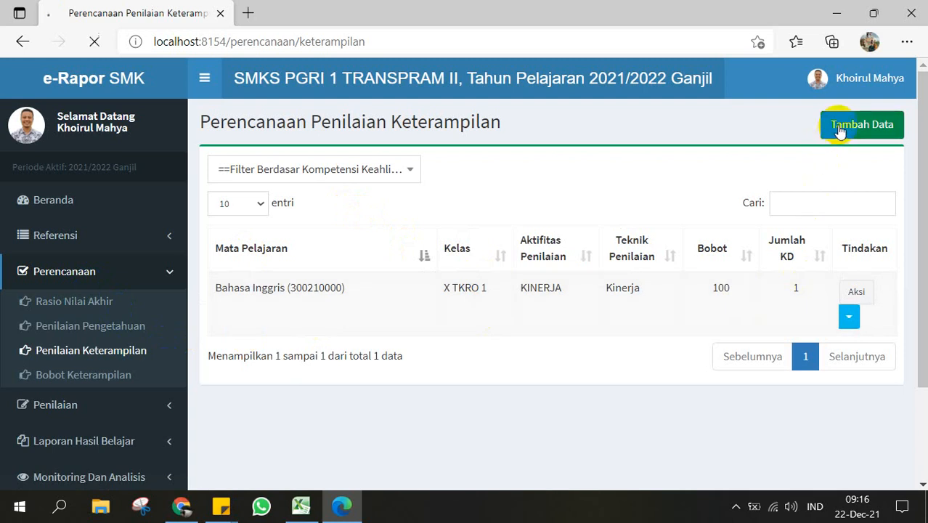
pyautogui.click(479, 209)
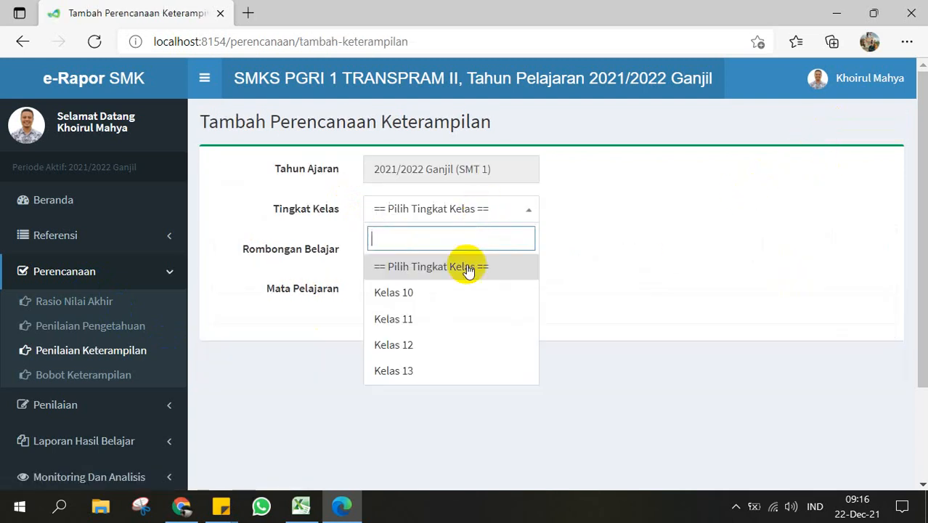
pyautogui.click(447, 305)
pyautogui.click(453, 250)
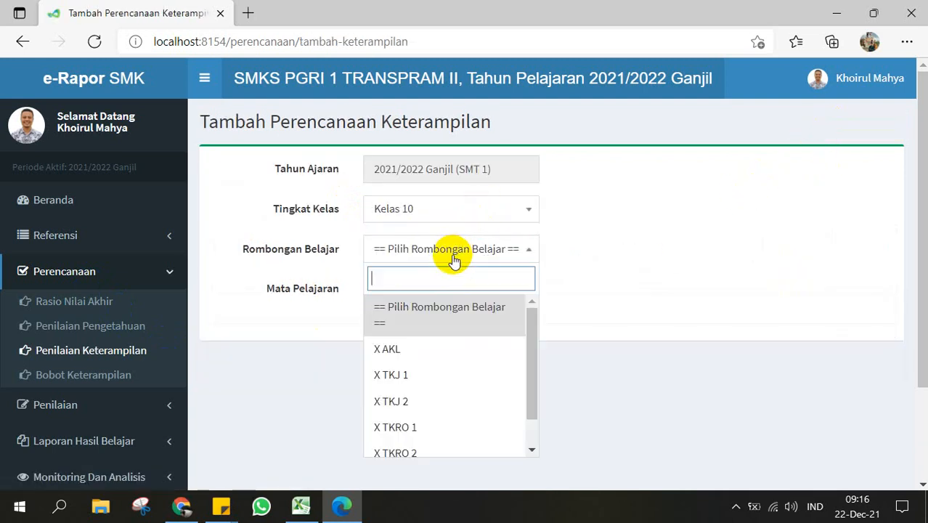
pyautogui.click(408, 449)
pyautogui.click(435, 294)
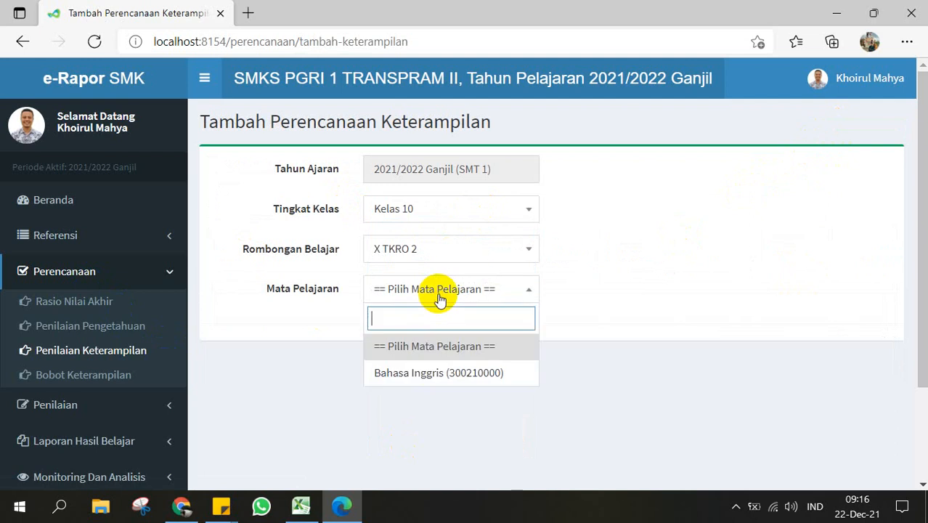
pyautogui.click(429, 376)
# Step: Set the assessment technique to Kinerja with a weight of 100 and assign competency 4.1 to a first activity named Kinerja
pyautogui.scroll(-2, 430, 373)
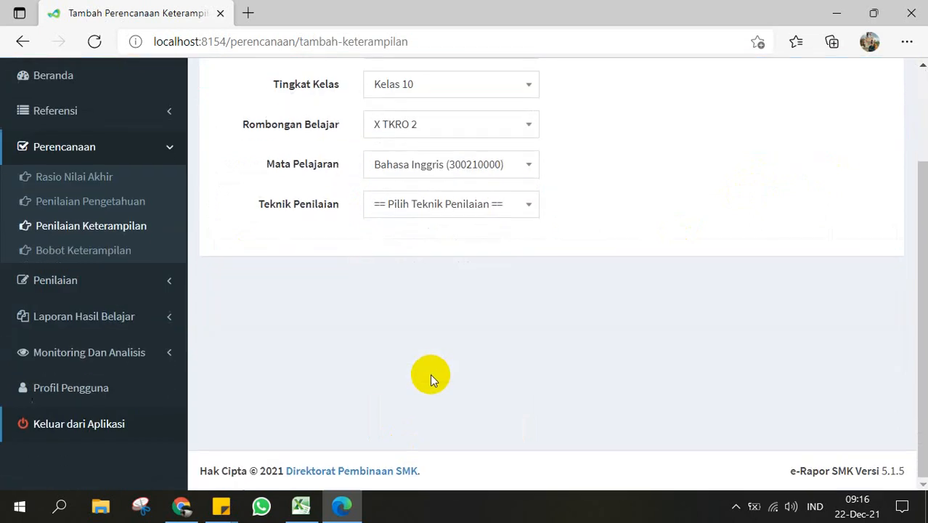
pyautogui.click(462, 205)
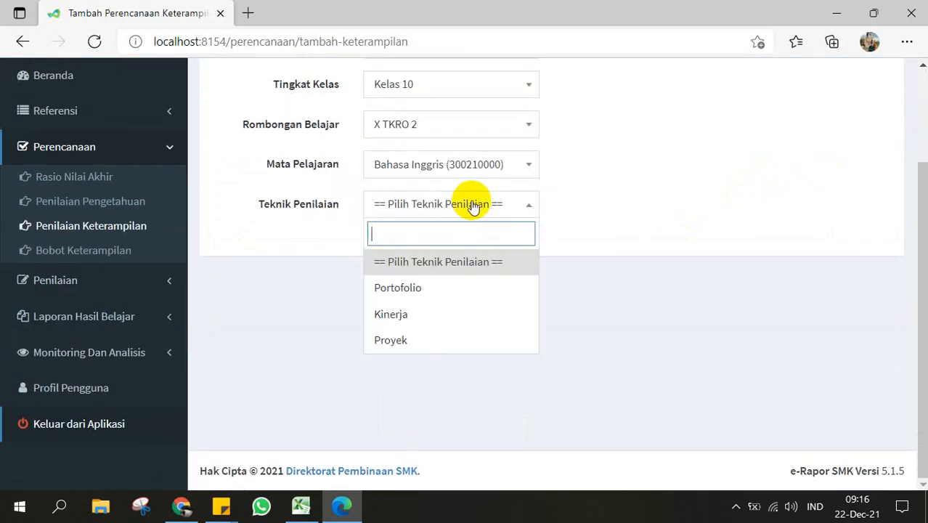
pyautogui.click(434, 315)
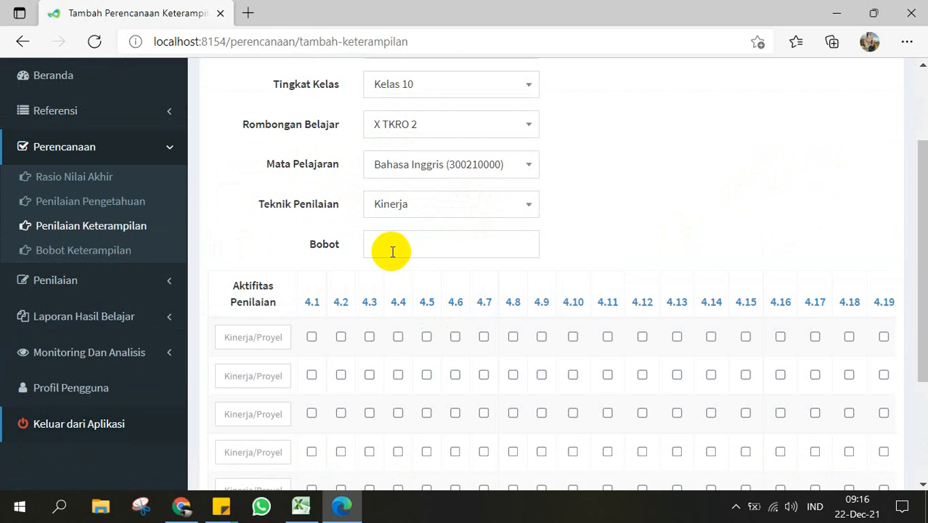
pyautogui.click(389, 251)
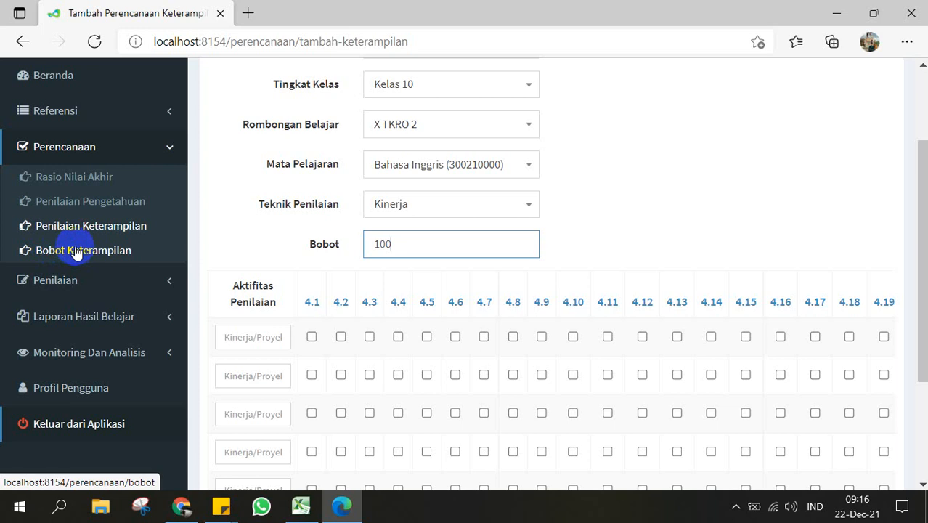
pyautogui.click(265, 344)
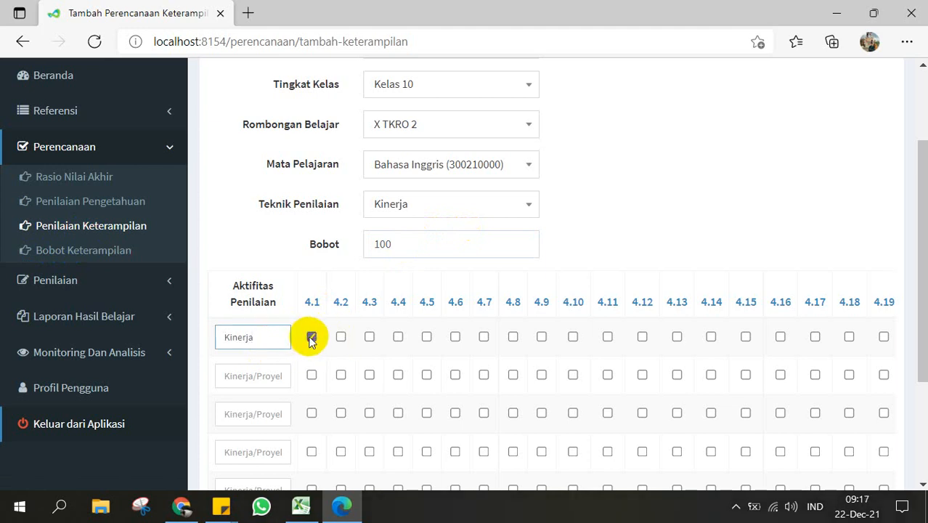
pyautogui.click(312, 336)
# Step: Add example activities Lisan with competency 4.2 and Portofolio with competency 4.3 to the skills plan
pyautogui.moveTo(317, 306)
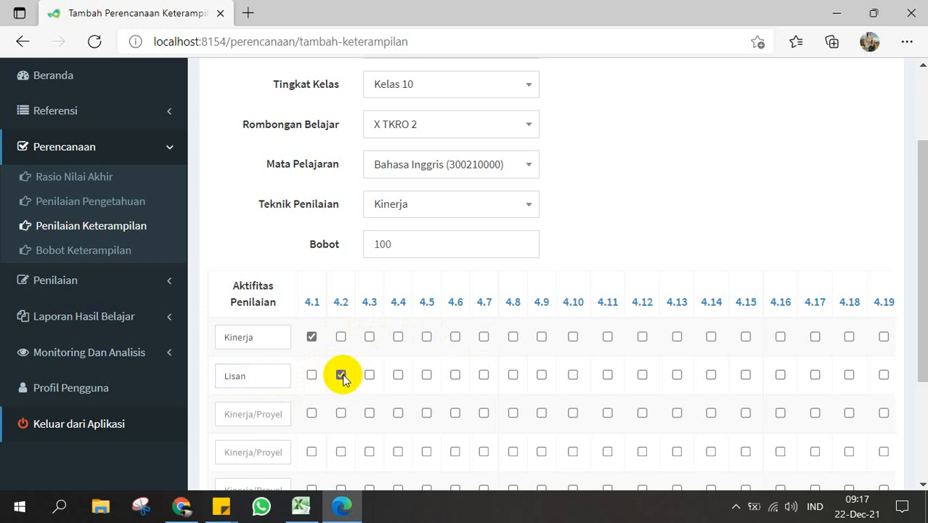
pyautogui.scroll(-1, 311, 370)
pyautogui.click(275, 353)
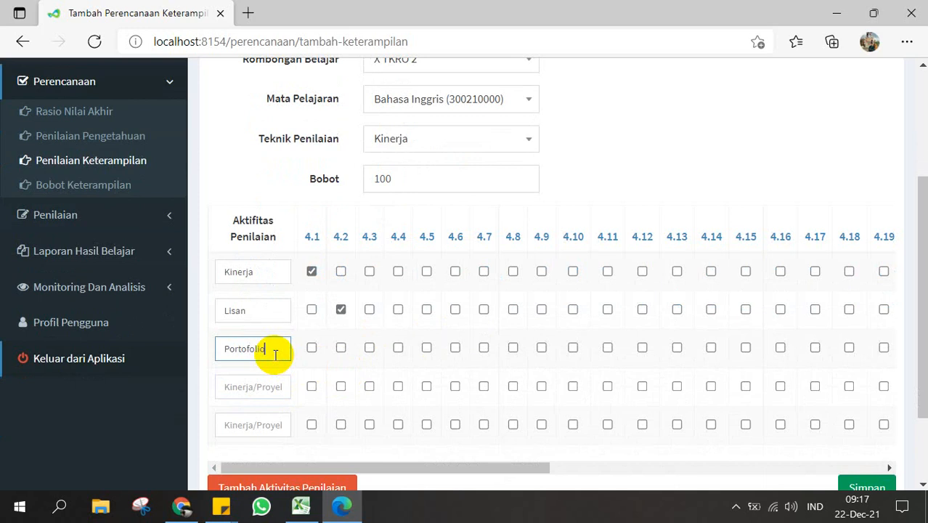
pyautogui.click(370, 348)
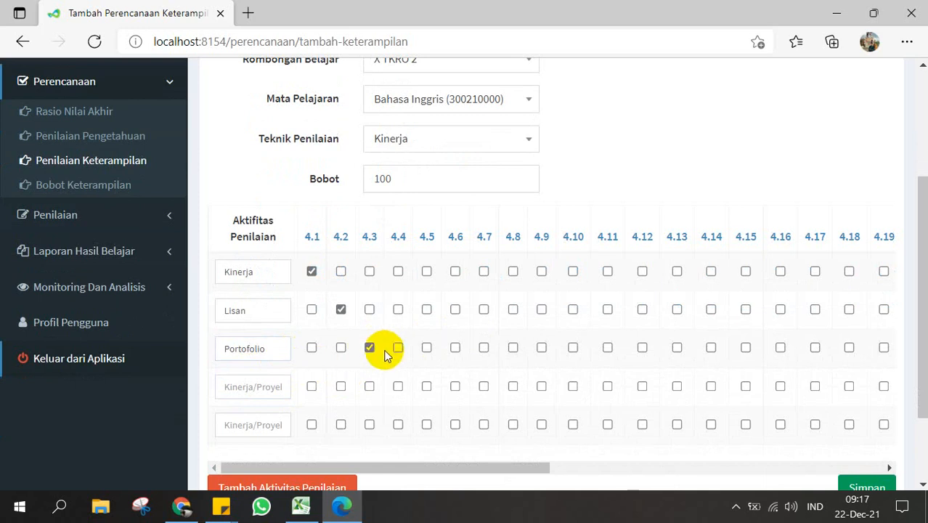
# Step: Clear the Portofolio and Lisan activity names and deselect their competencies 4.3 and 4.2
pyautogui.moveTo(291, 349); pyautogui.dragTo(199, 346)
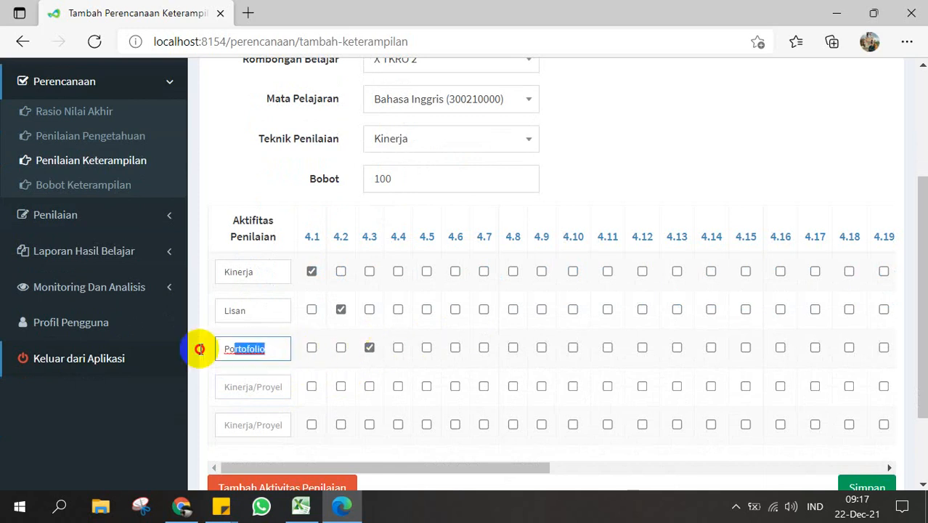
pyautogui.press('BackSpace')
pyautogui.moveTo(264, 313); pyautogui.dragTo(207, 308)
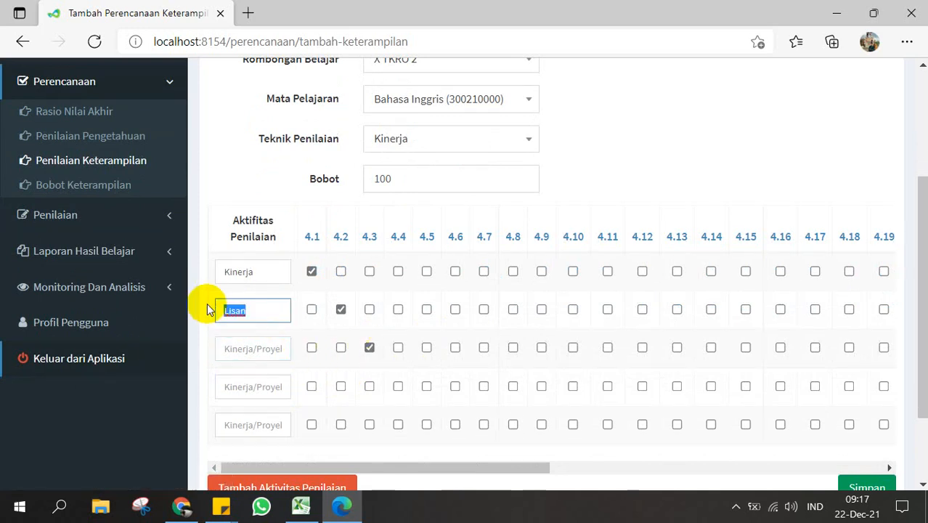
pyautogui.press('BackSpace')
pyautogui.click(340, 309)
pyautogui.click(369, 348)
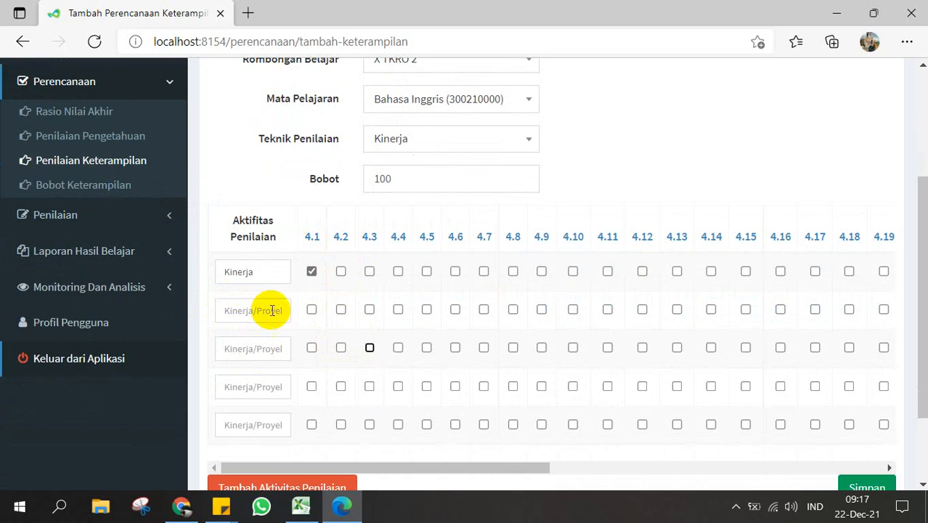
# Step: Fill in Keterangan with Kinerja for the first skills activity
pyautogui.scroll(1, 284, 337)
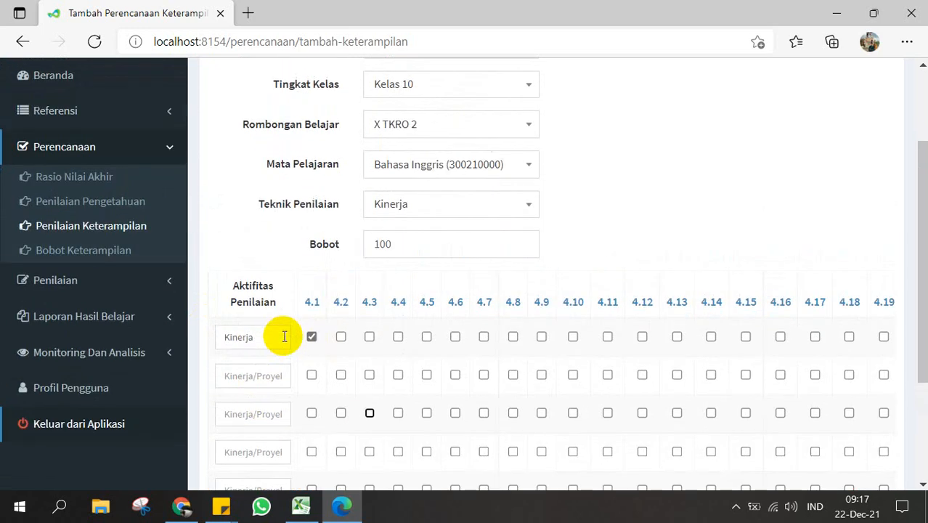
pyautogui.scroll(-1, 406, 210)
pyautogui.moveTo(349, 465); pyautogui.dragTo(708, 468)
pyautogui.click(831, 275)
pyautogui.click(836, 272)
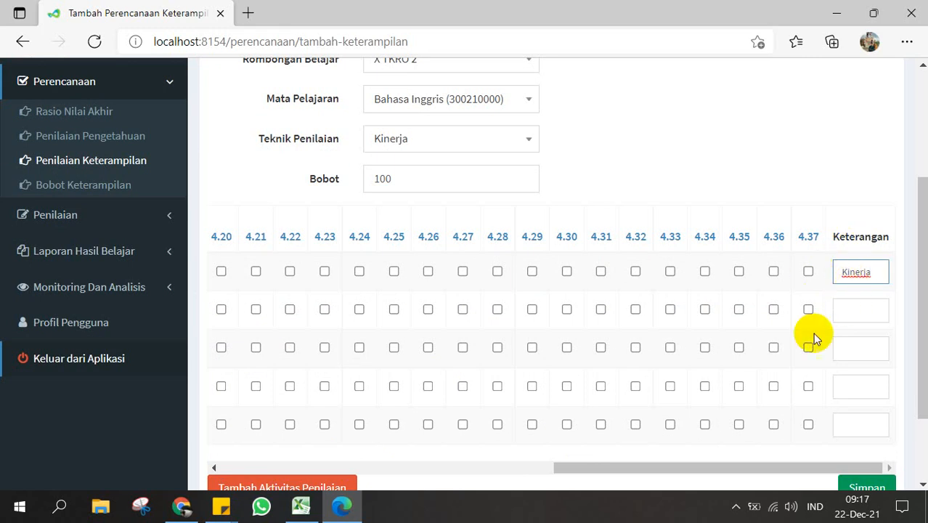
# Step: Recheck the Kinerja activity's name and note, save the X TKRO 2 skills assessment plan, and review it in the list
pyautogui.moveTo(803, 466); pyautogui.dragTo(393, 421)
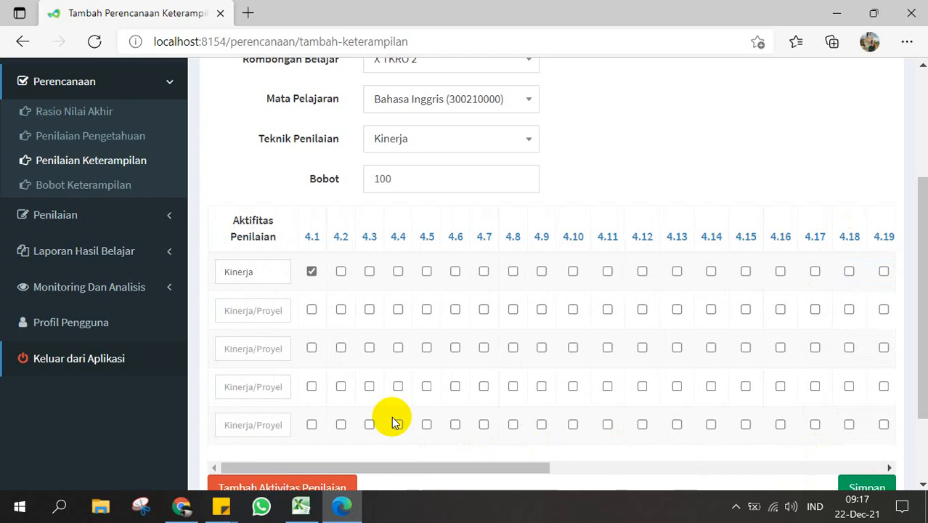
pyautogui.click(259, 273)
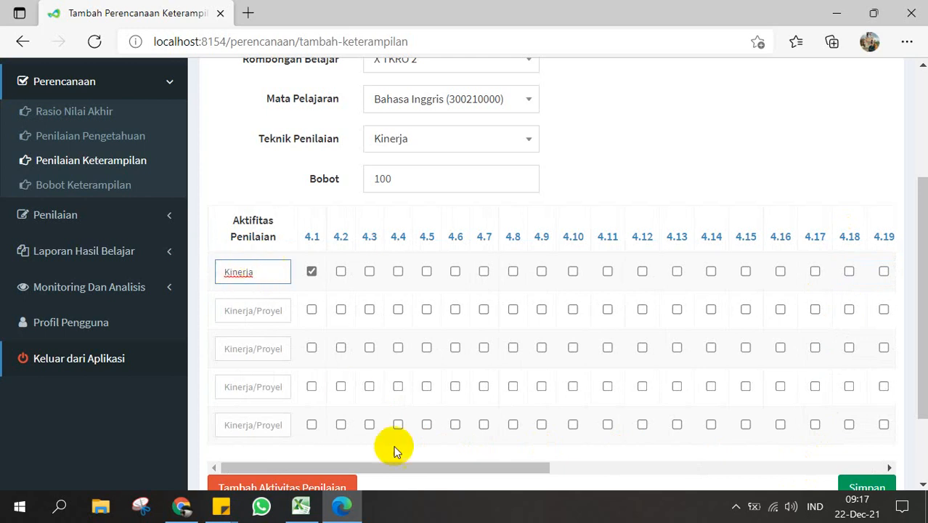
pyautogui.moveTo(396, 466); pyautogui.dragTo(911, 368)
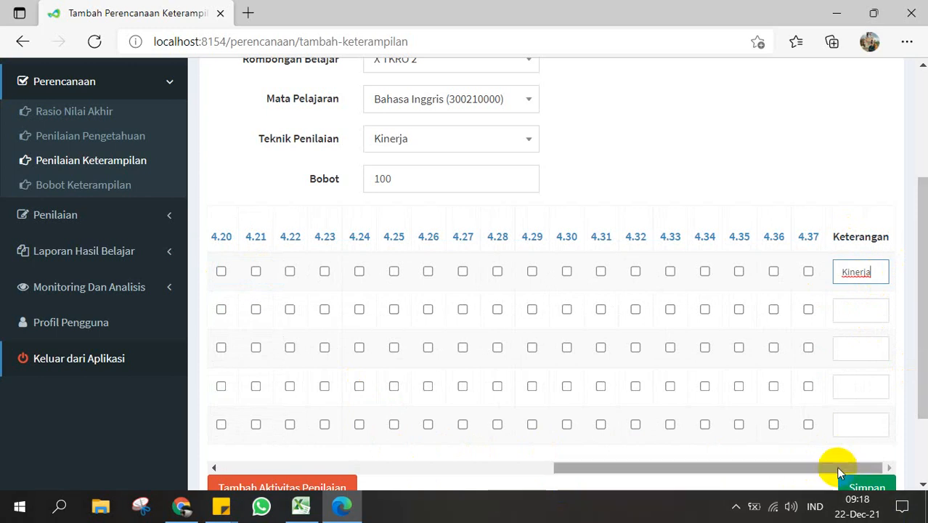
pyautogui.moveTo(833, 468); pyautogui.dragTo(505, 416)
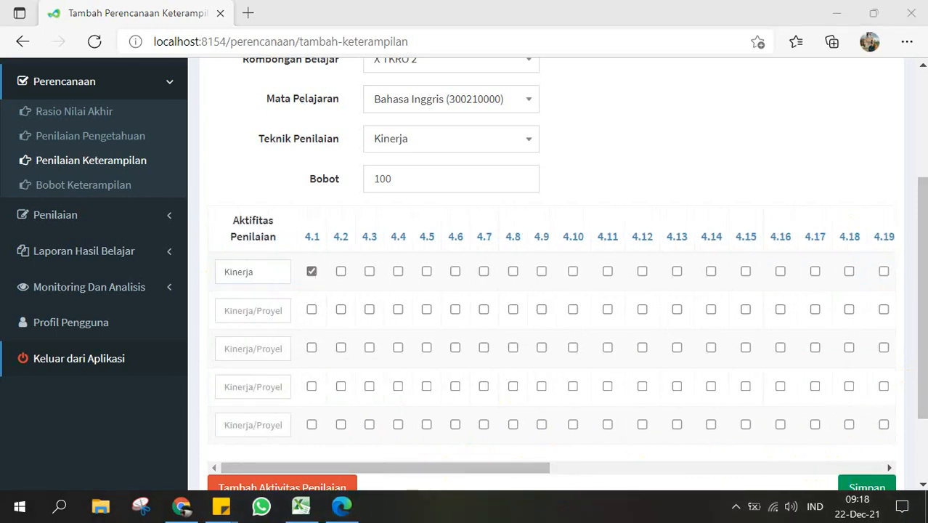
pyautogui.moveTo(922, 288); pyautogui.dragTo(922, 346)
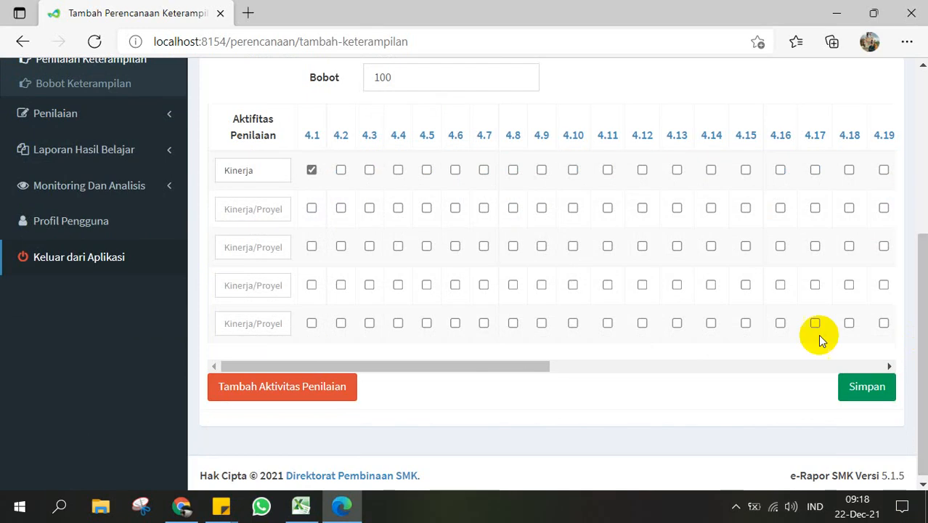
pyautogui.click(863, 392)
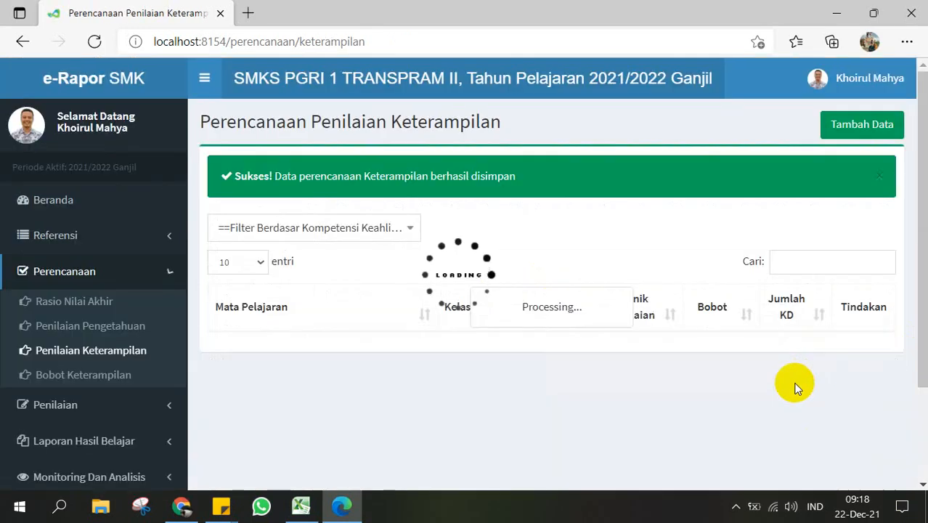
pyautogui.scroll(-2, 464, 319)
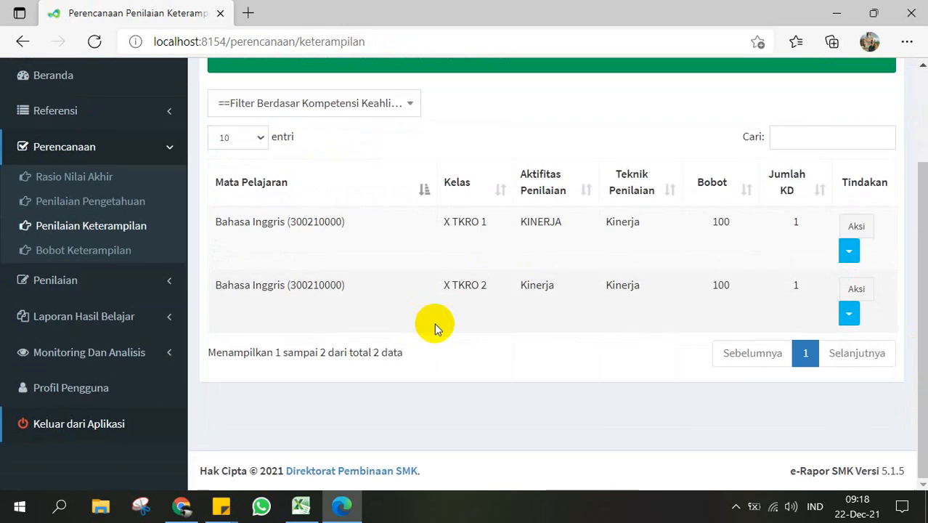
pyautogui.scroll(3, 306, 266)
pyautogui.scroll(-3, 435, 254)
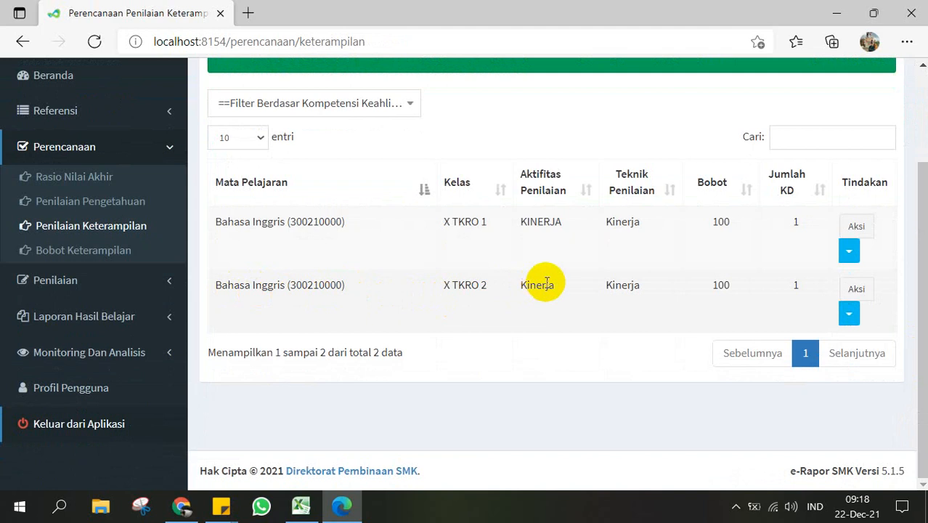
# Step: Open the Bobot Keterampilan page and save the Kinerja weights of 100 for X TKRO 1 and X TKRO 2
pyautogui.click(86, 250)
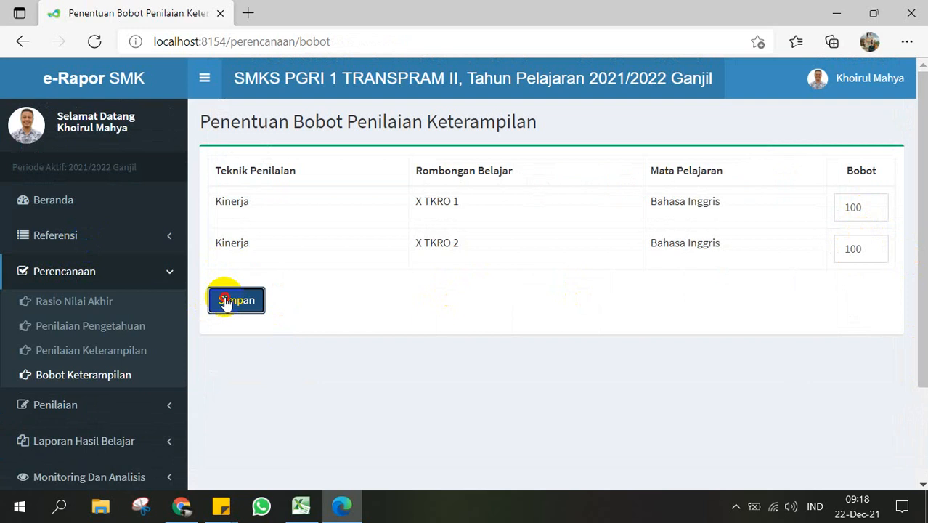
pyautogui.click(233, 306)
pyautogui.scroll(-2, 223, 352)
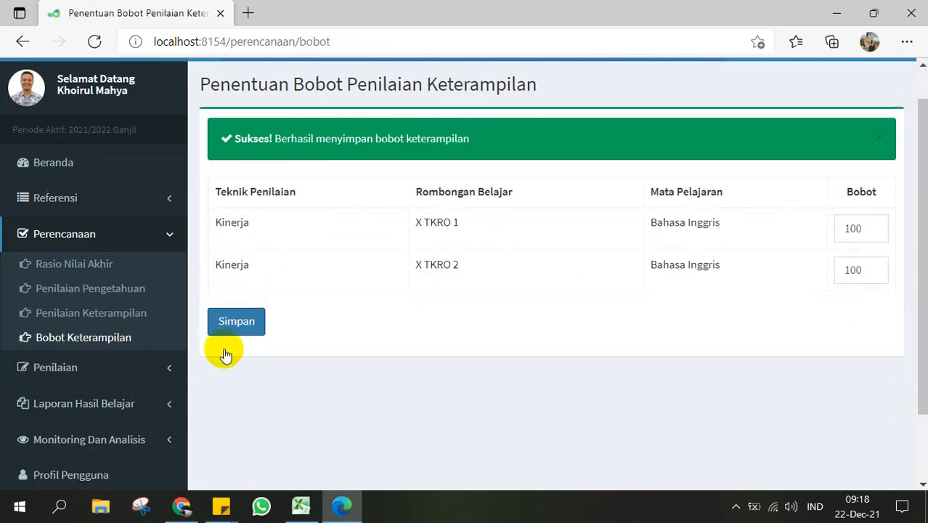
# Step: Open the Penilaian Pengetahuan page under Penilaian and choose Kelas 10 and class group X TKRO 2
pyautogui.scroll(-2, 269, 131)
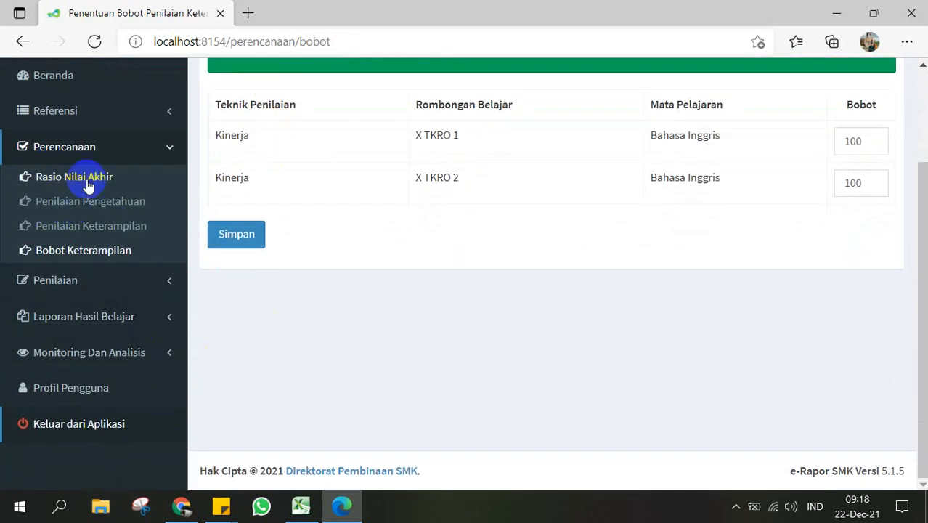
pyautogui.click(120, 280)
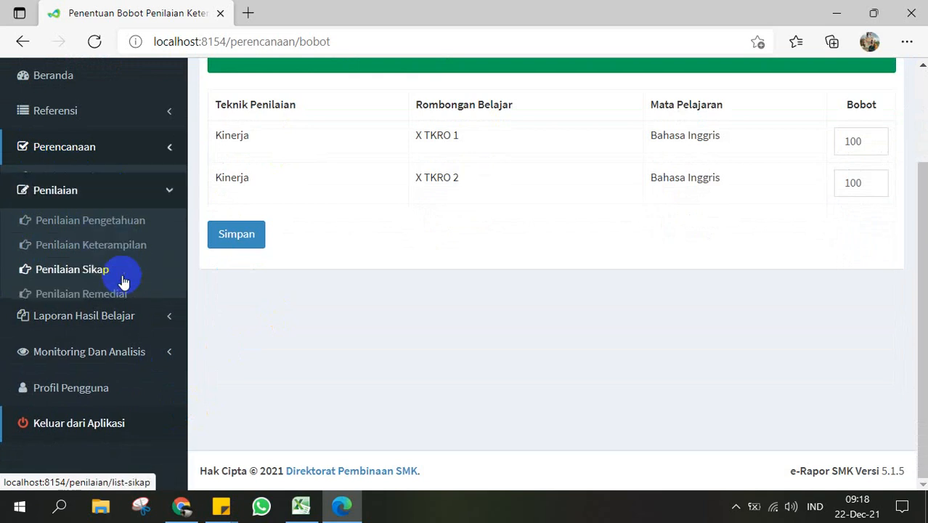
pyautogui.click(105, 217)
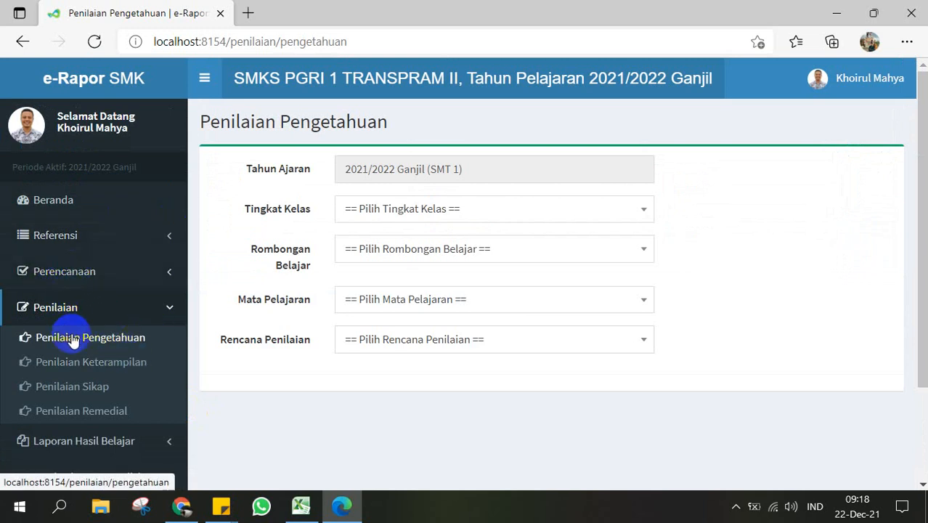
pyautogui.click(540, 212)
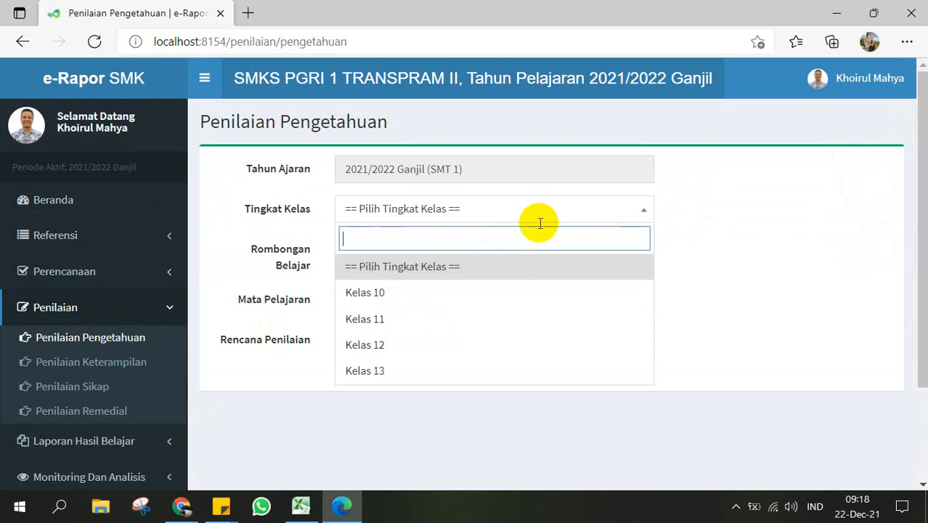
pyautogui.click(483, 293)
pyautogui.click(477, 249)
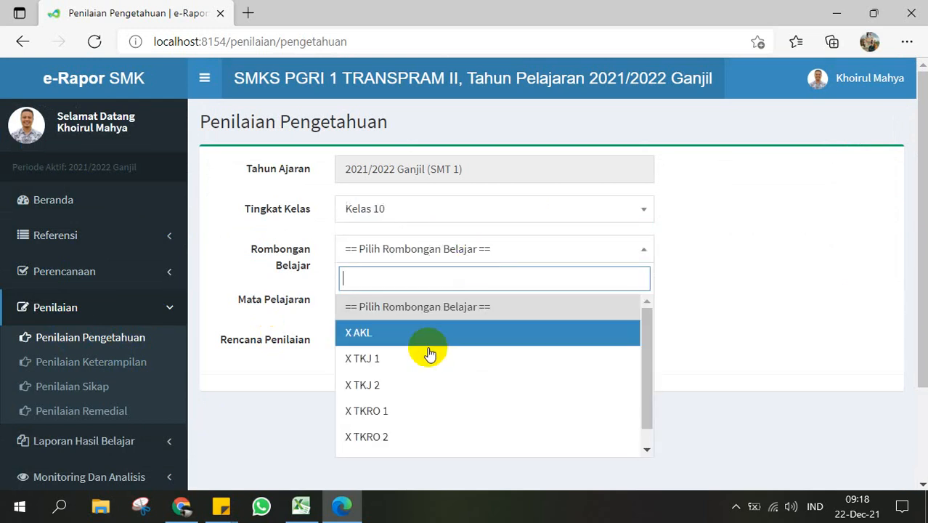
pyautogui.click(398, 434)
pyautogui.scroll(-1, 414, 381)
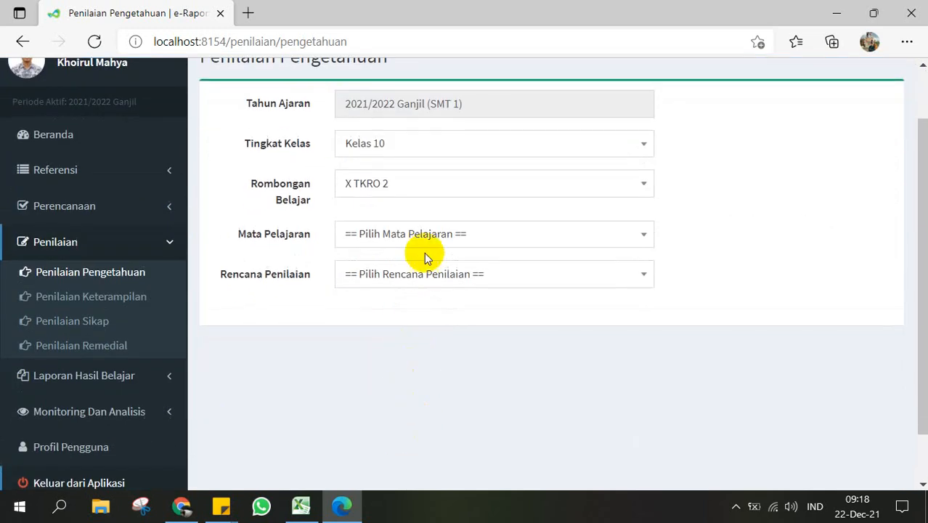
# Step: Choose Bahasa Inggris (300210000) as the subject and UH 1/2/3 as the assessment plan
pyautogui.click(425, 239)
pyautogui.click(424, 317)
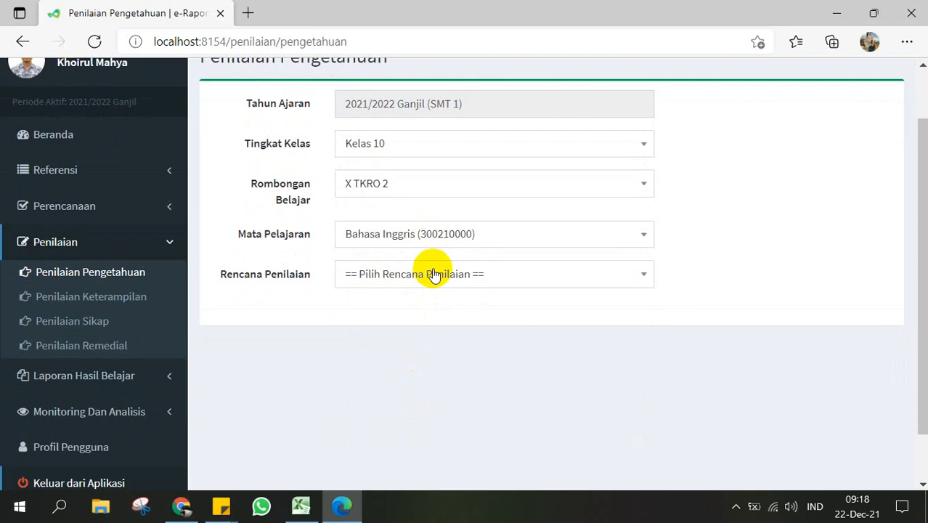
pyautogui.click(433, 276)
pyautogui.scroll(-1, 433, 276)
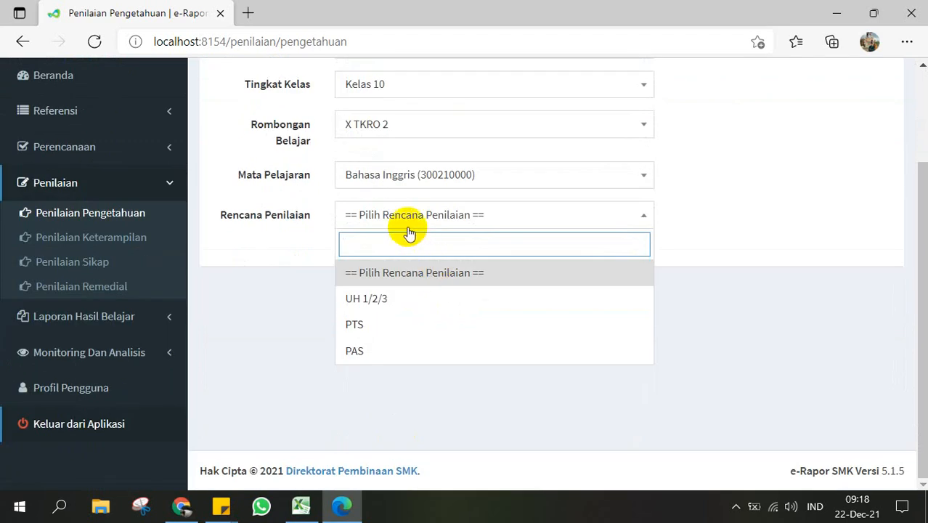
pyautogui.click(390, 308)
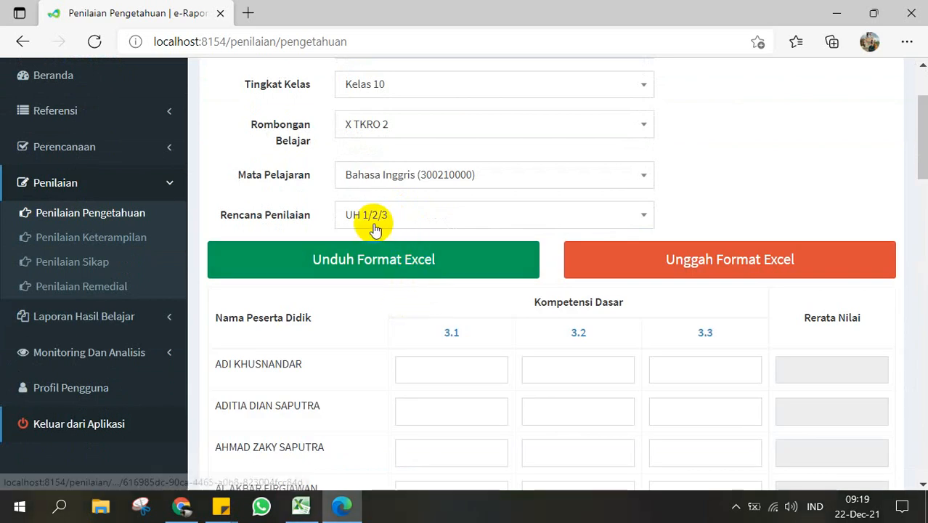
# Step: Examine the student score table and its entry fields for competencies 3.1, 3.2 and 3.3
pyautogui.scroll(-1, 377, 218)
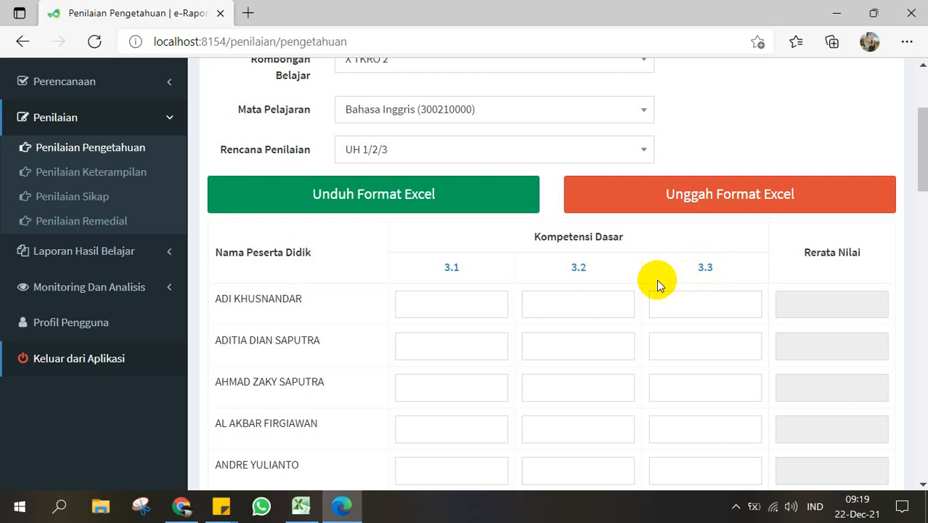
pyautogui.moveTo(451, 270)
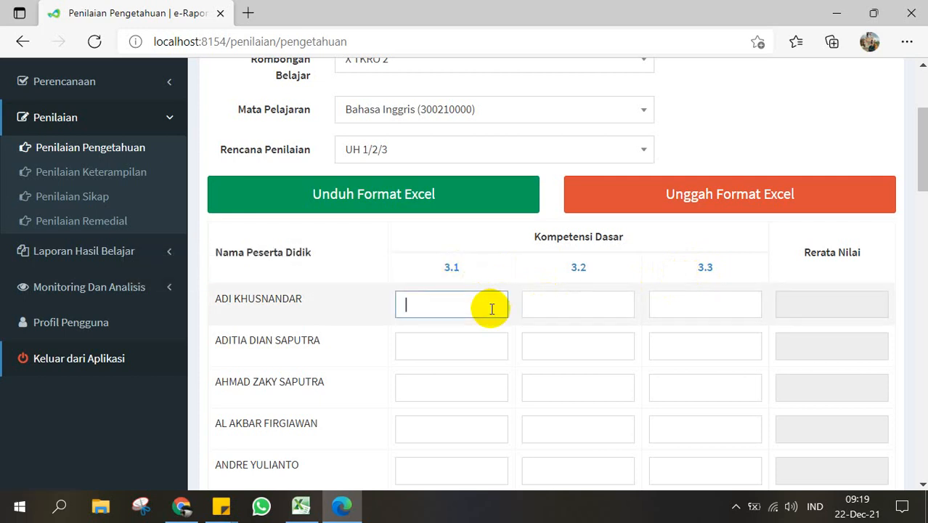
pyautogui.scroll(-1, 490, 307)
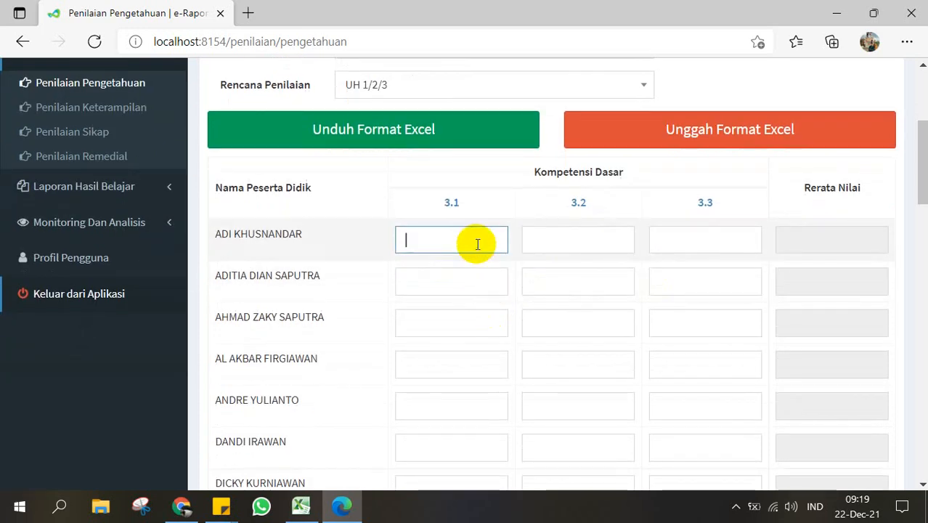
pyautogui.click(550, 242)
pyautogui.click(657, 241)
pyautogui.scroll(1, 426, 253)
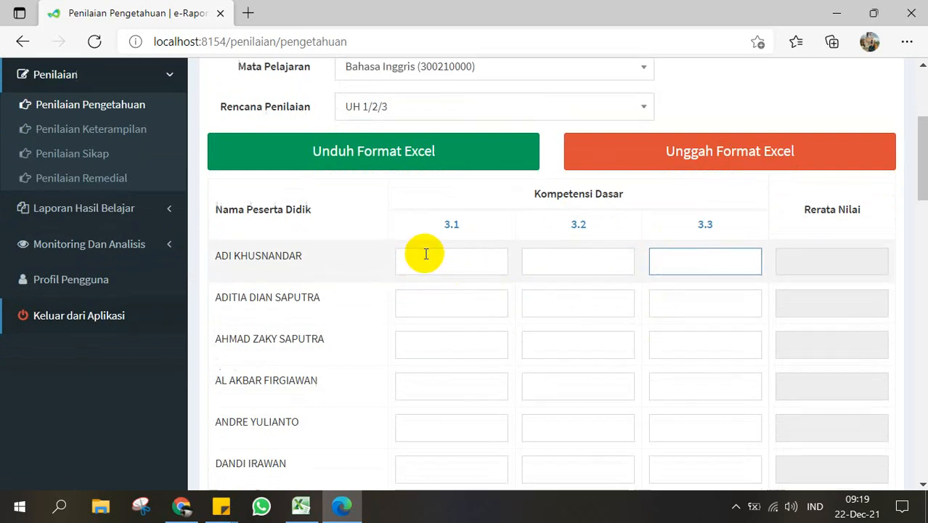
# Step: Download the Excel score format for UH 1/2/3 and open the downloaded file in Excel
pyautogui.scroll(3, 426, 253)
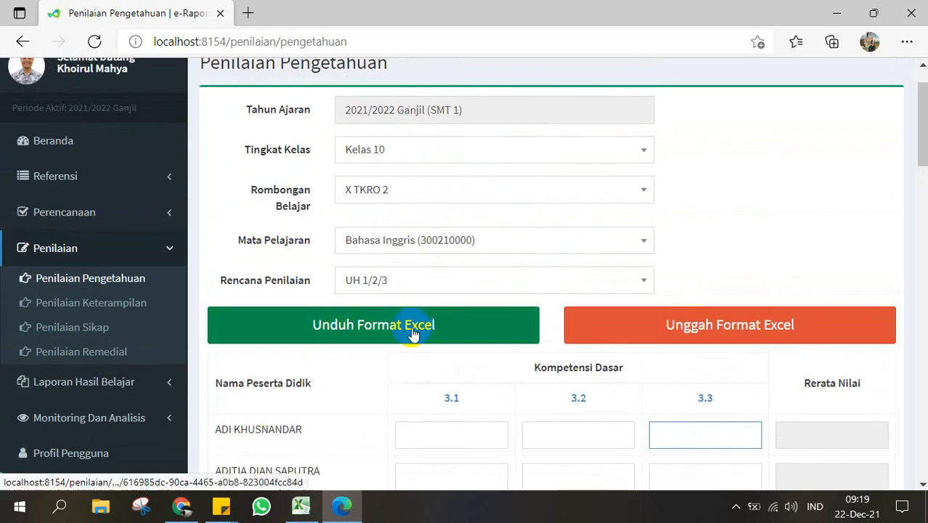
pyautogui.click(413, 333)
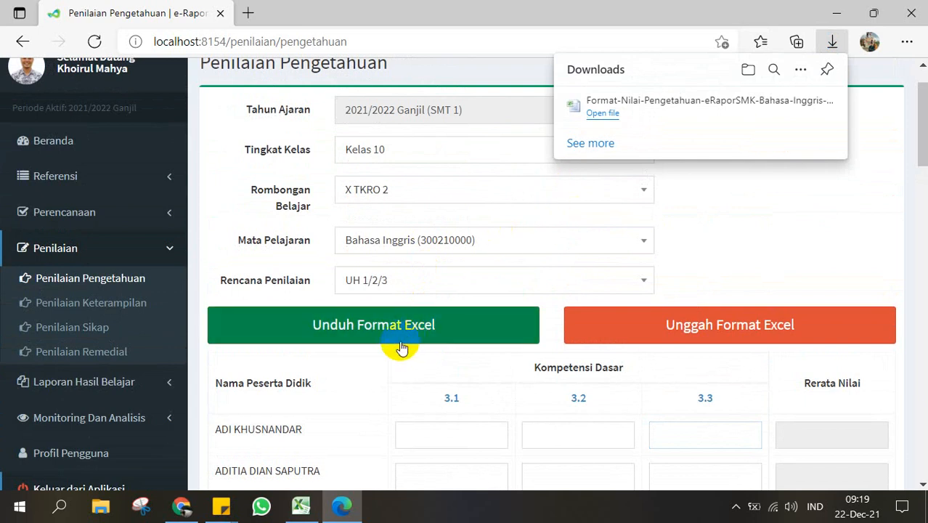
pyautogui.click(604, 115)
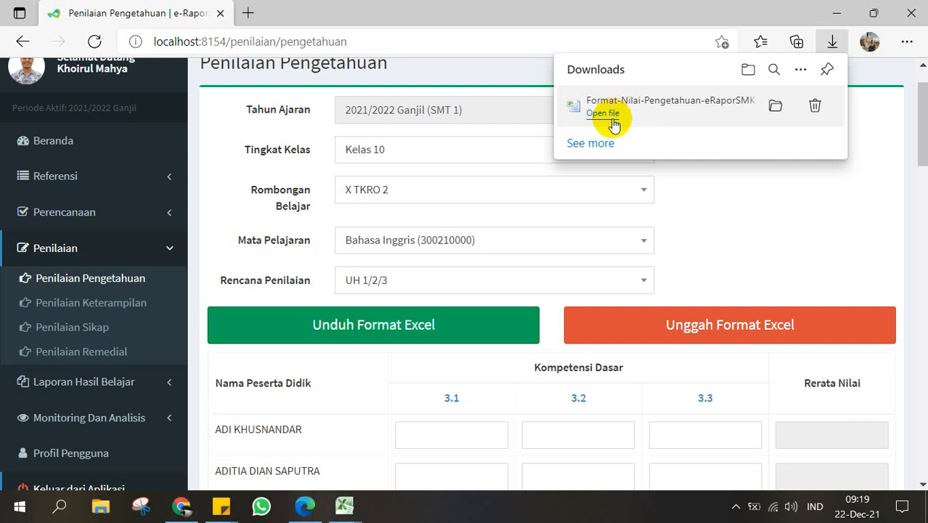
pyautogui.click(341, 504)
pyautogui.click(400, 435)
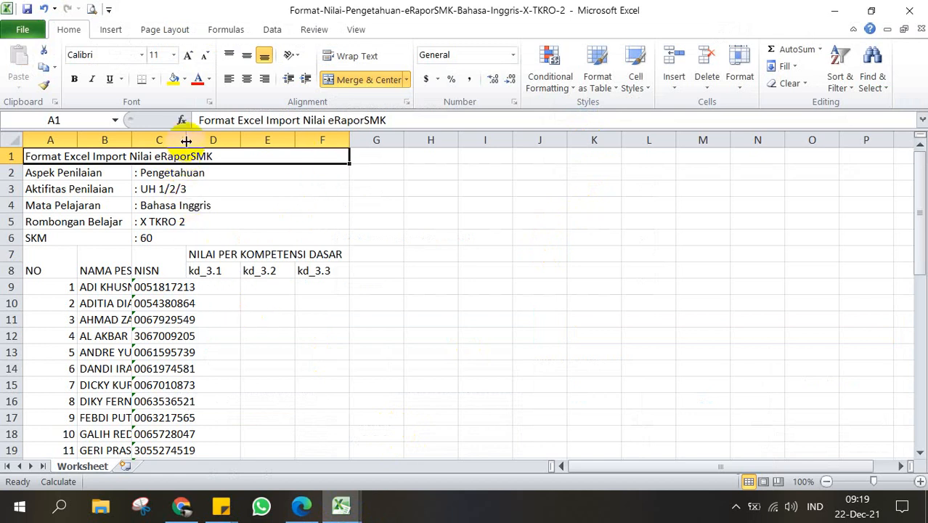
# Step: Widen the NISN and NAMA PESERTA DIDIK columns and look through the whole student list
pyautogui.moveTo(186, 139); pyautogui.dragTo(206, 139)
pyautogui.click(259, 302)
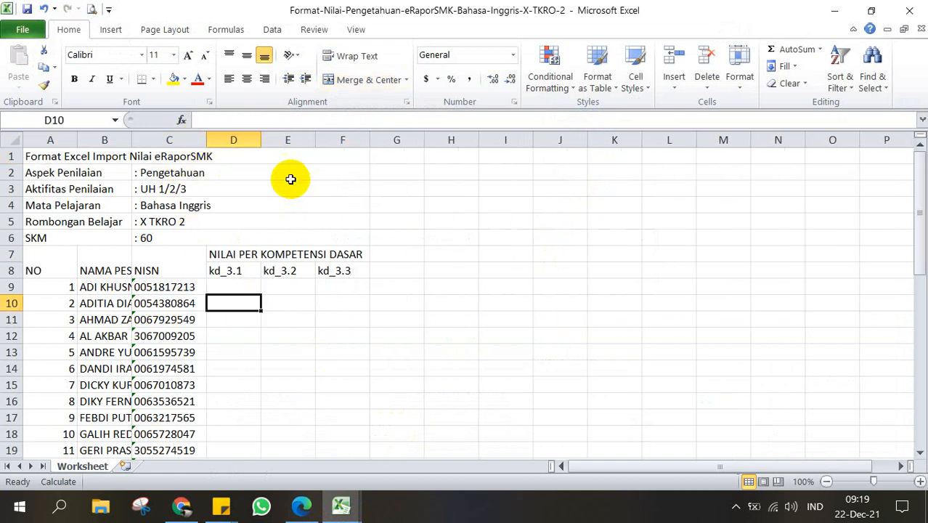
pyautogui.scroll(-1, 265, 302)
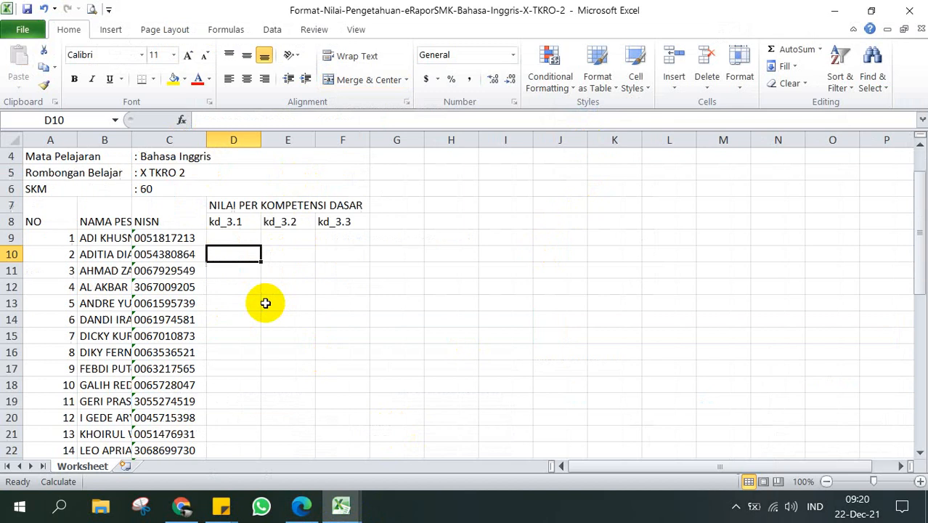
pyautogui.moveTo(133, 139); pyautogui.dragTo(199, 140)
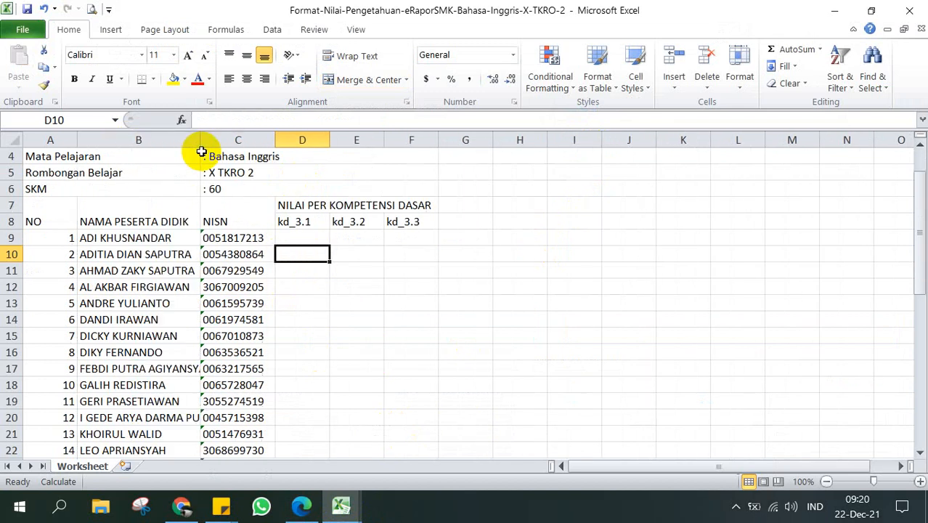
pyautogui.scroll(-2, 234, 314)
pyautogui.scroll(-9, 234, 313)
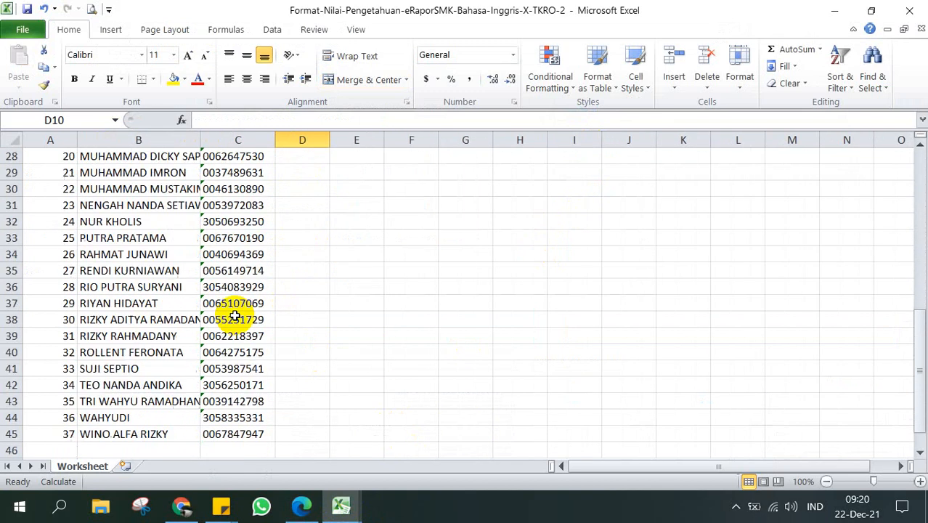
pyautogui.scroll(11, 352, 317)
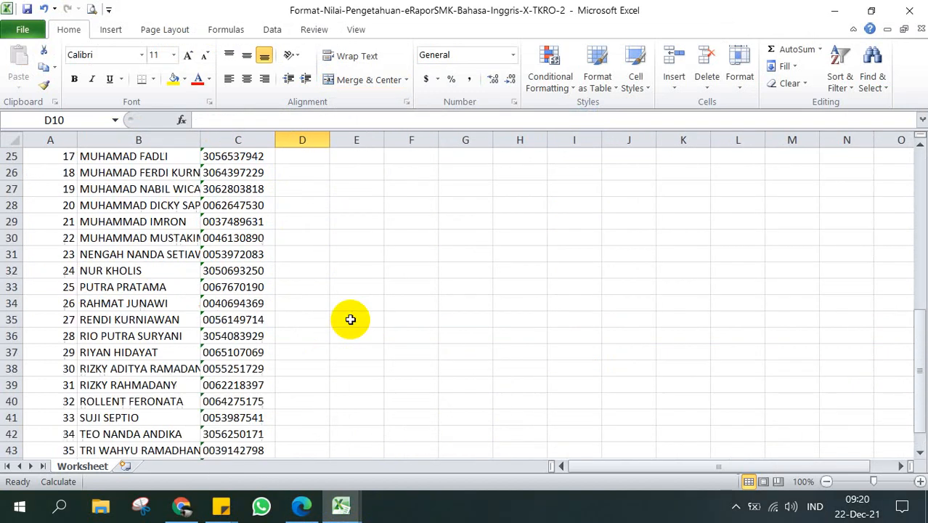
# Step: Select cell D9 as the paste target and switch to the NILAI E-RAPORT workbook's B. INGGRIS KELAS X TKR (2) sheet
pyautogui.click(314, 237)
pyautogui.click(345, 236)
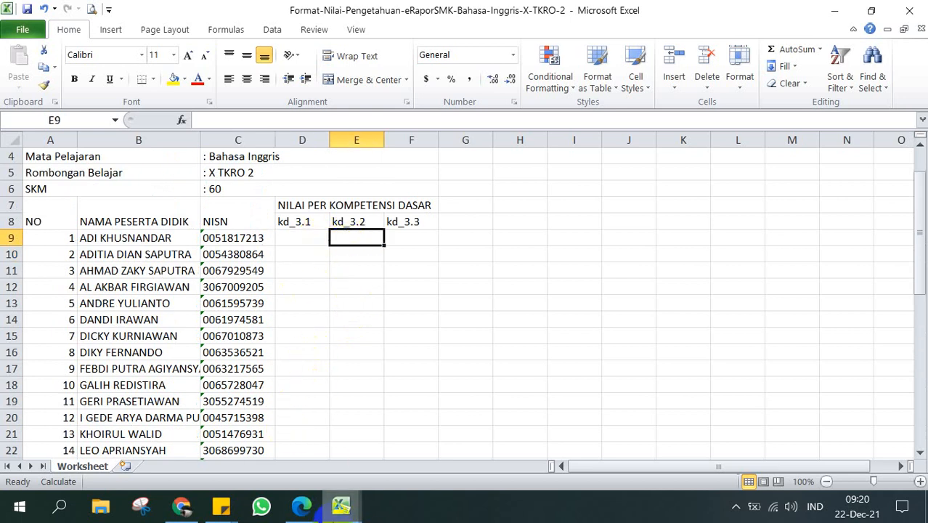
pyautogui.click(347, 285)
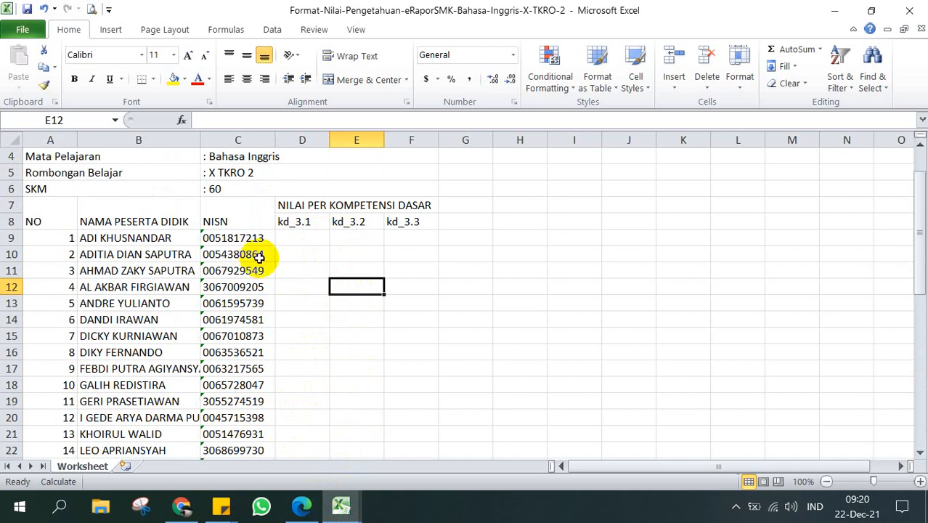
pyautogui.click(300, 239)
pyautogui.moveTo(341, 504)
pyautogui.click(290, 462)
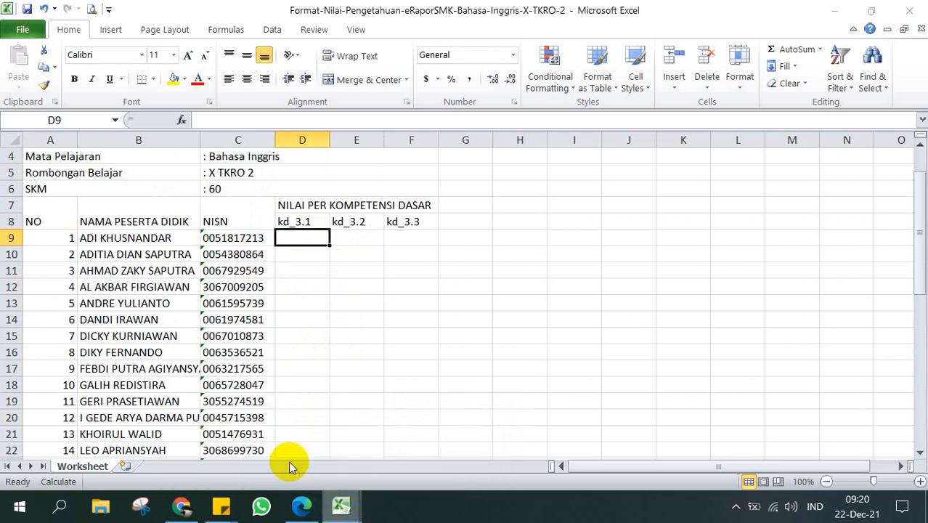
pyautogui.scroll(-8, 149, 374)
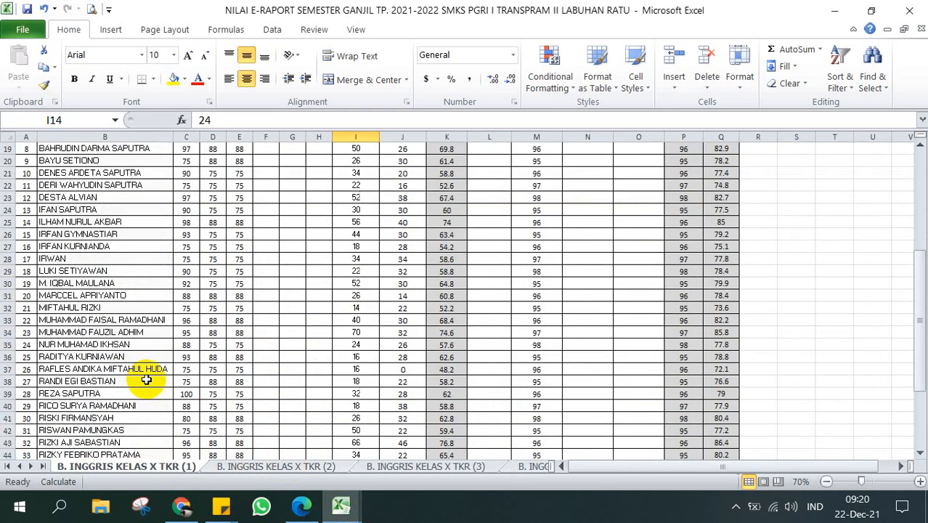
pyautogui.click(254, 470)
pyautogui.scroll(1, 265, 373)
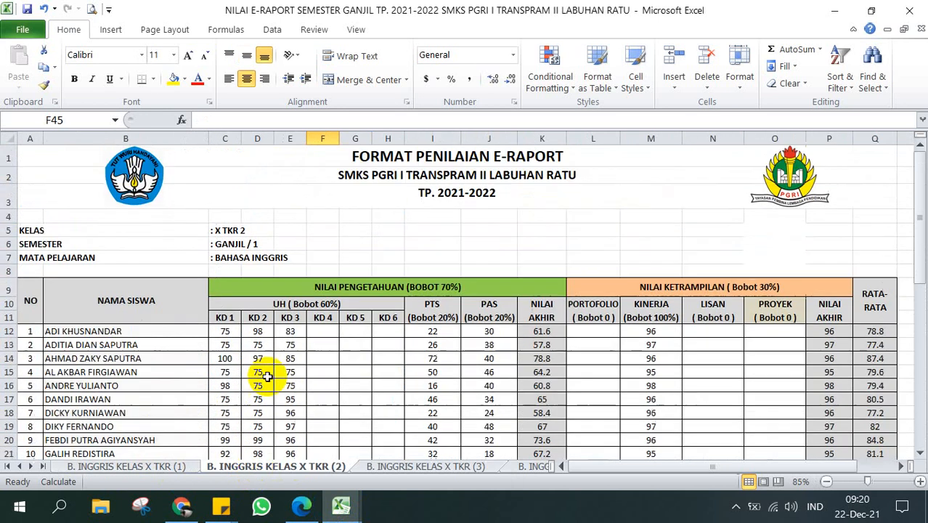
# Step: Copy the KD 1, KD 2 and KD 3 scores of all students, C12 to E48, from the X TKR 2 sheet
pyautogui.moveTo(225, 331); pyautogui.dragTo(283, 435)
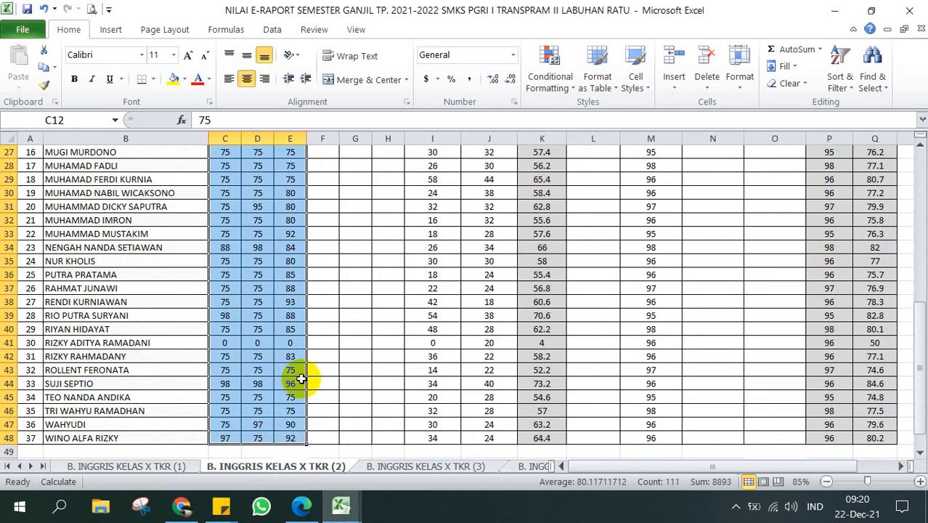
pyautogui.scroll(7, 301, 370)
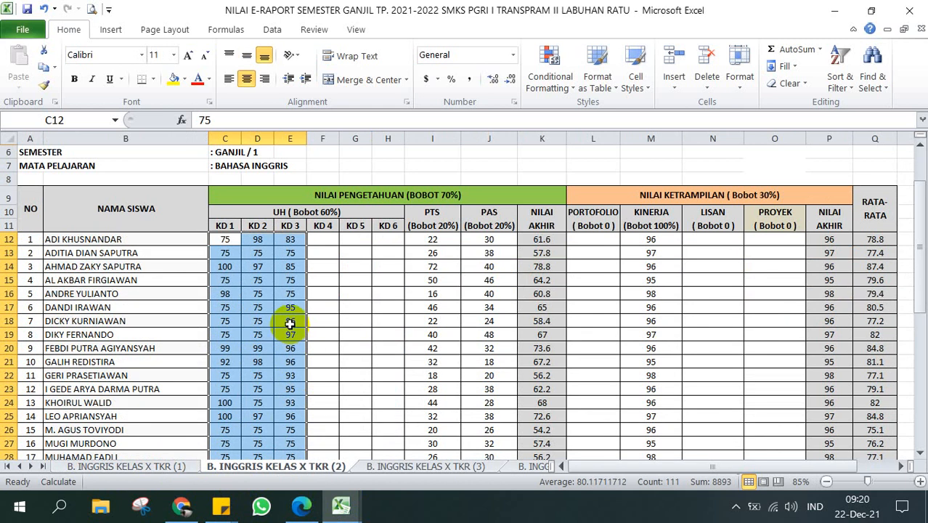
pyautogui.scroll(1, 289, 322)
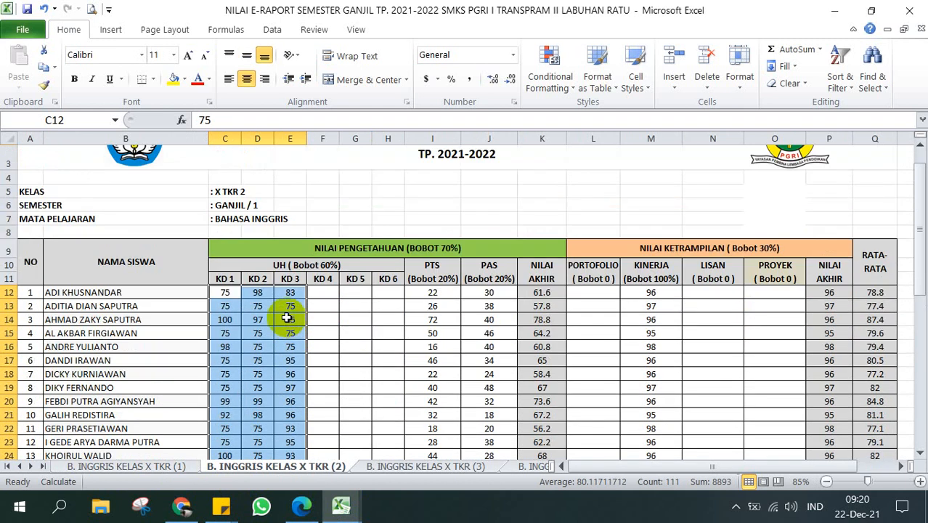
pyautogui.hotkey('ctrl', 'c')
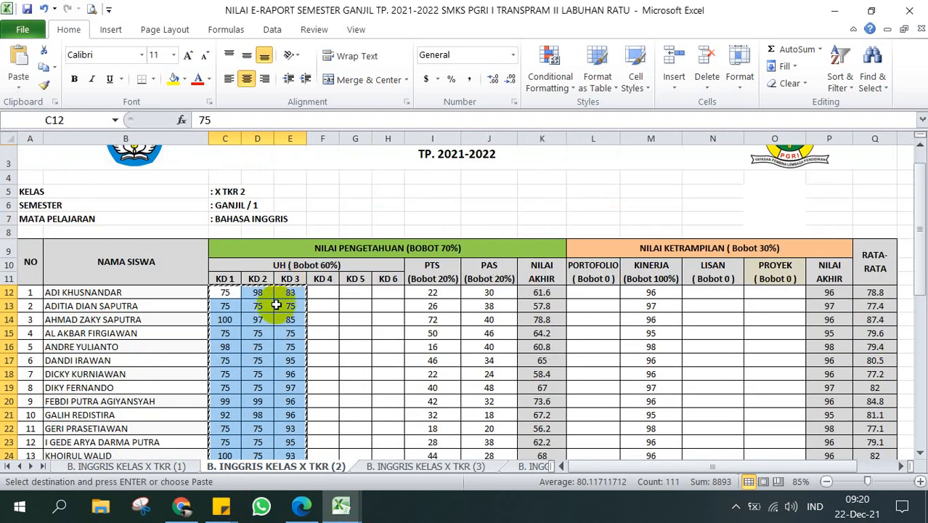
# Step: Paste the copied scores into the kd_3.1 to kd_3.3 columns of the X TKRO 2 format file from D9 and check them against the list
pyautogui.click(393, 448)
pyautogui.hotkey('ctrl', 'v')
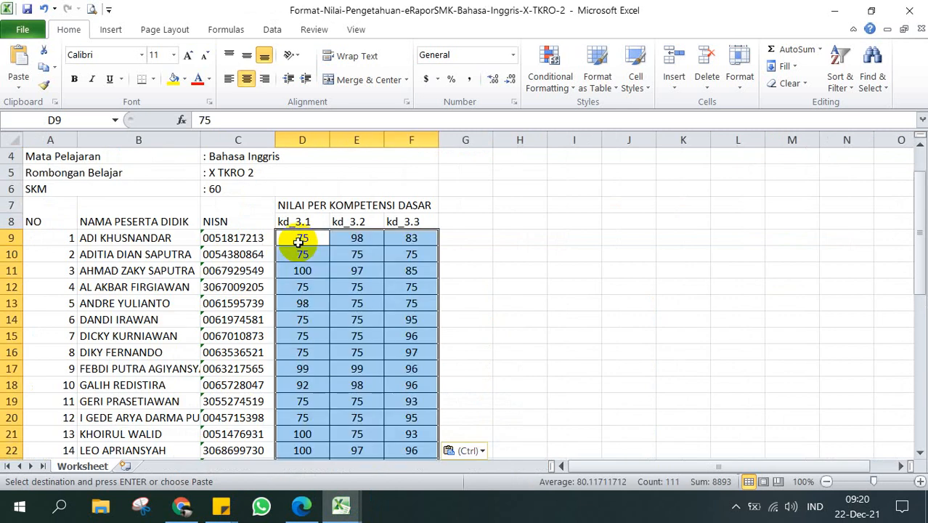
pyautogui.scroll(-9, 303, 243)
pyautogui.scroll(10, 331, 341)
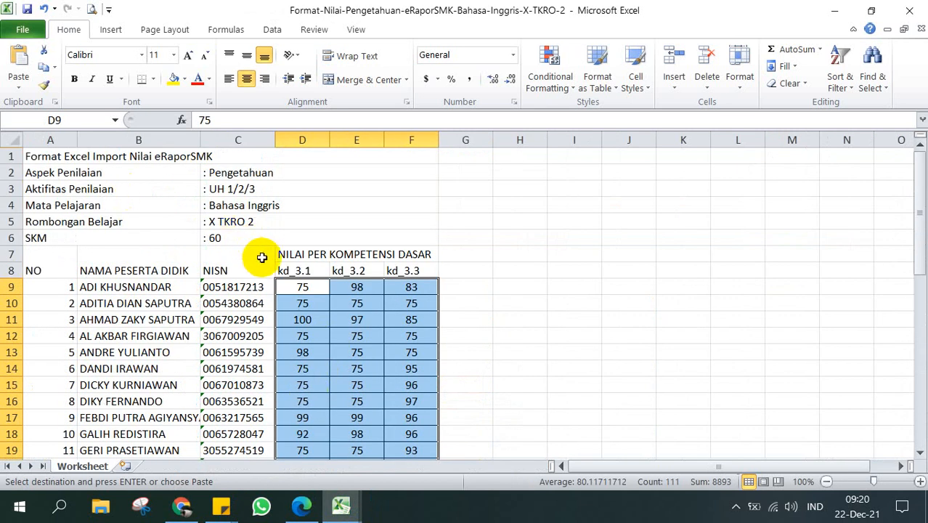
# Step: Close the Format-Nilai-Pengetahuan X TKRO 2 file, saving its changes, and return to the NILAI E-RAPORT workbook
pyautogui.click(907, 10)
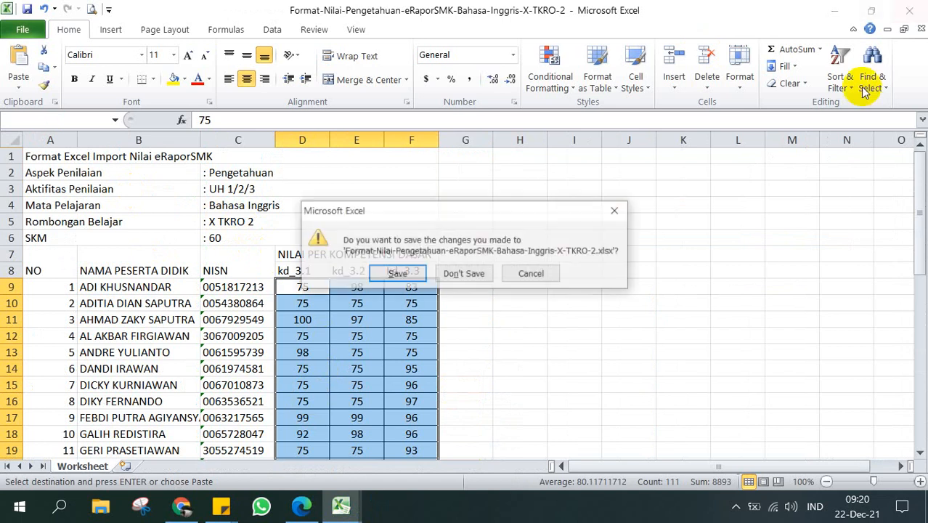
pyautogui.click(397, 274)
pyautogui.click(327, 320)
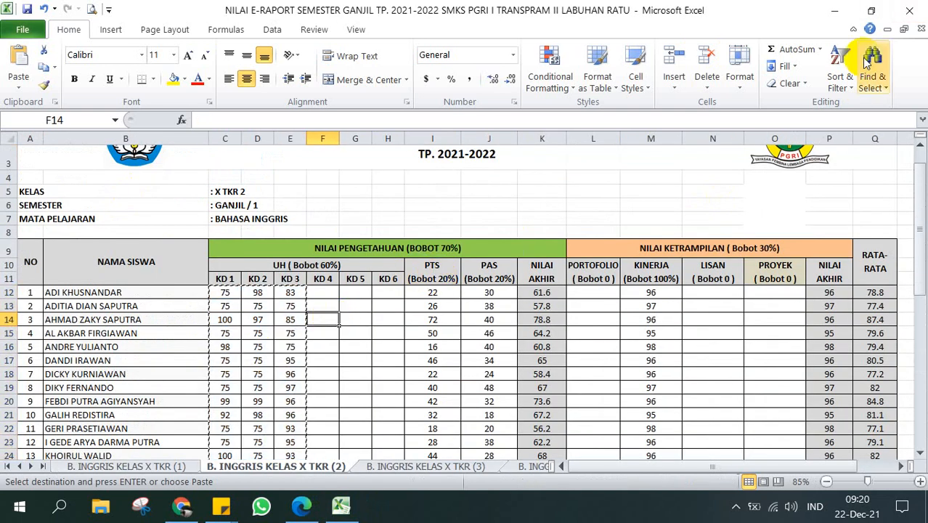
# Step: Switch to the e-Rapor page in Edge and choose the filled Format-Nilai-Pengetahuan X TKRO 2 file from Downloads for the format upload
pyautogui.click(834, 10)
pyautogui.scroll(-1, 448, 327)
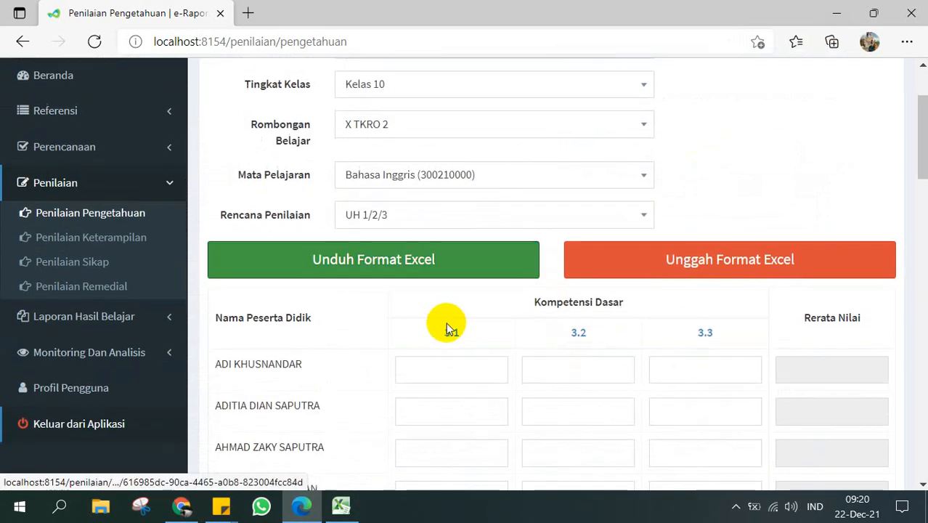
pyautogui.click(701, 263)
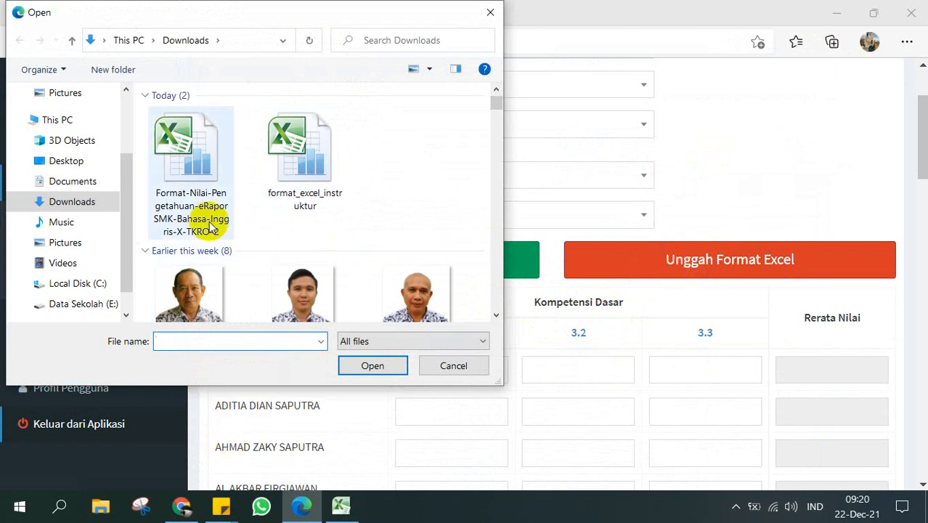
pyautogui.click(193, 193)
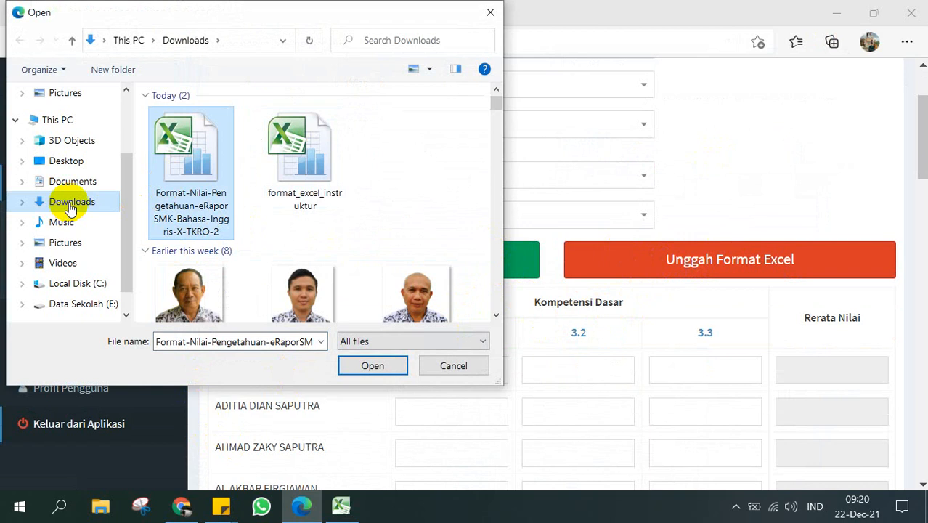
# Step: Re-sort the Downloads files by date modified until the newest files come first again
pyautogui.rightClick(450, 155)
pyautogui.moveTo(481, 180)
pyautogui.click(619, 189)
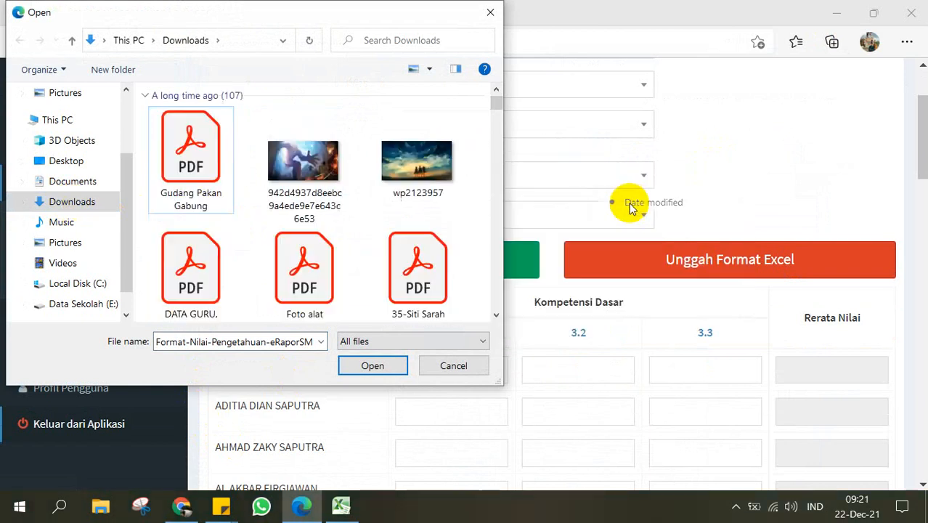
pyautogui.rightClick(475, 172)
pyautogui.moveTo(527, 203)
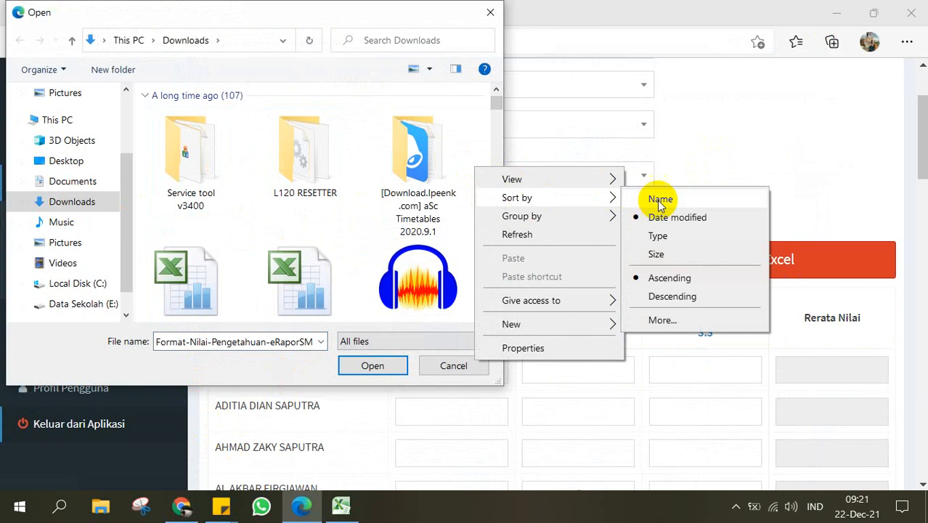
pyautogui.click(667, 215)
# Step: Upload the Format-Nilai-Pengetahuan-eRaporSMK-Bahasa-Inggris-X-TKRO-2 file, check the imported UH 1/2/3 scores and save them
pyautogui.click(199, 179)
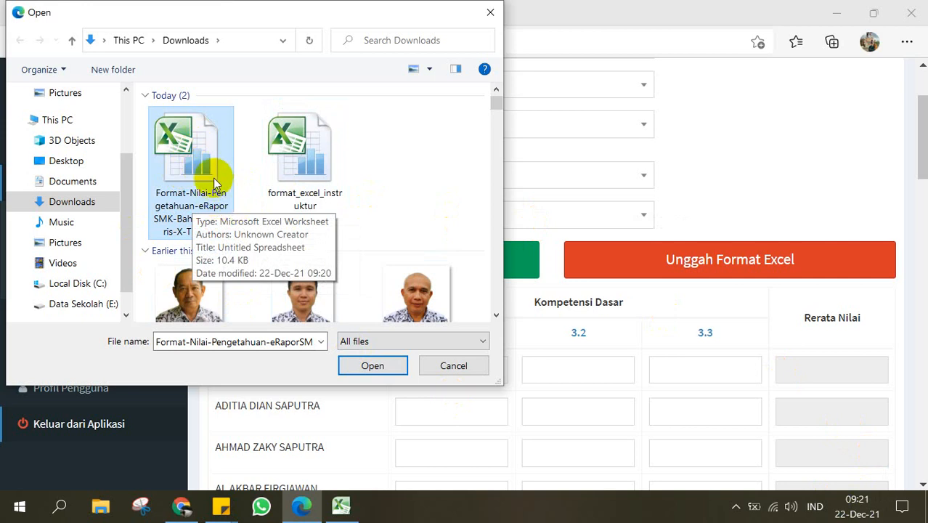
pyautogui.click(371, 367)
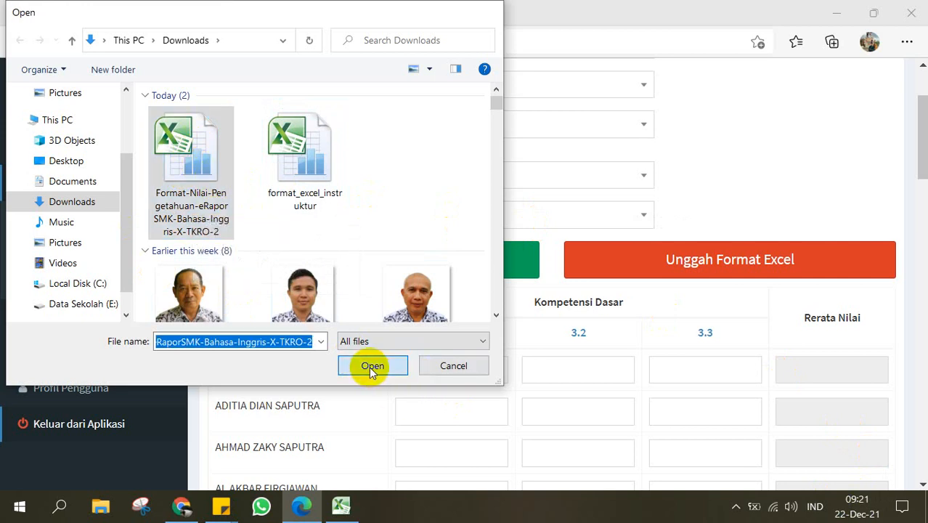
pyautogui.scroll(-3, 510, 282)
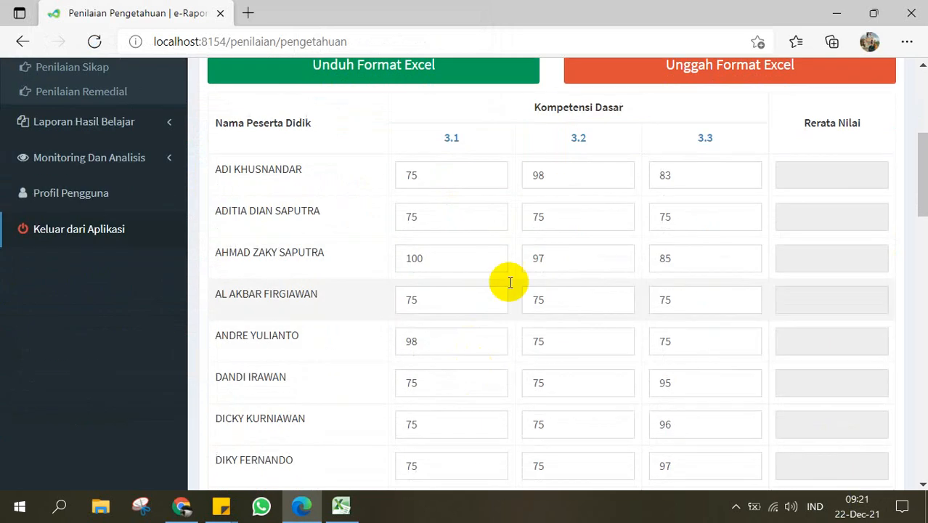
pyautogui.scroll(-10, 585, 240)
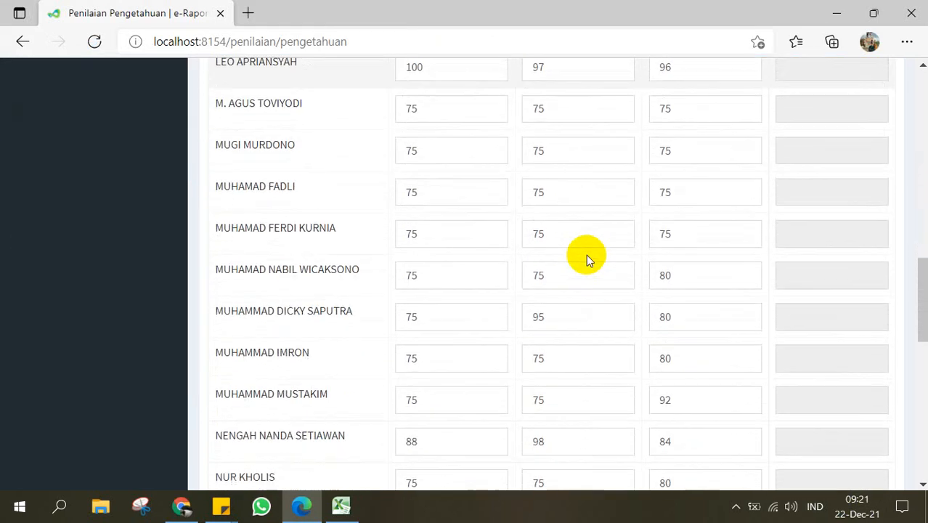
pyautogui.scroll(-10, 586, 254)
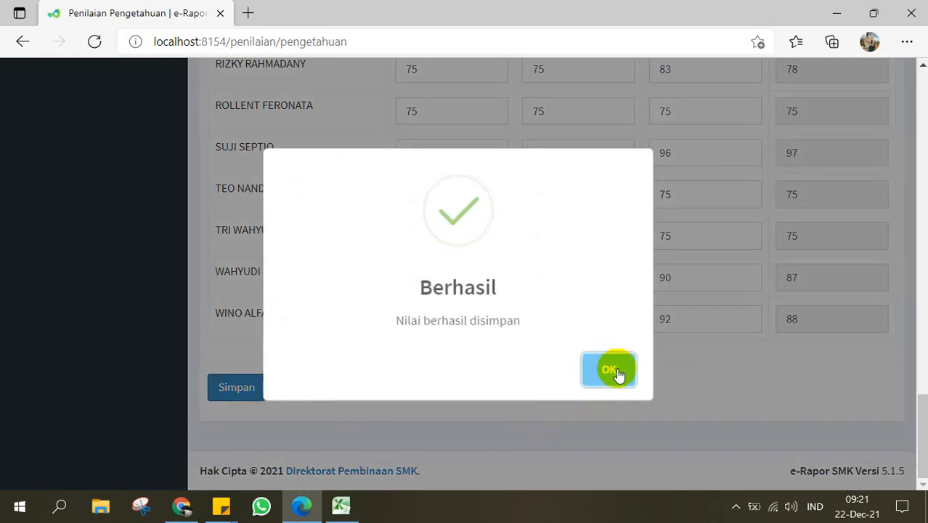
pyautogui.click(609, 370)
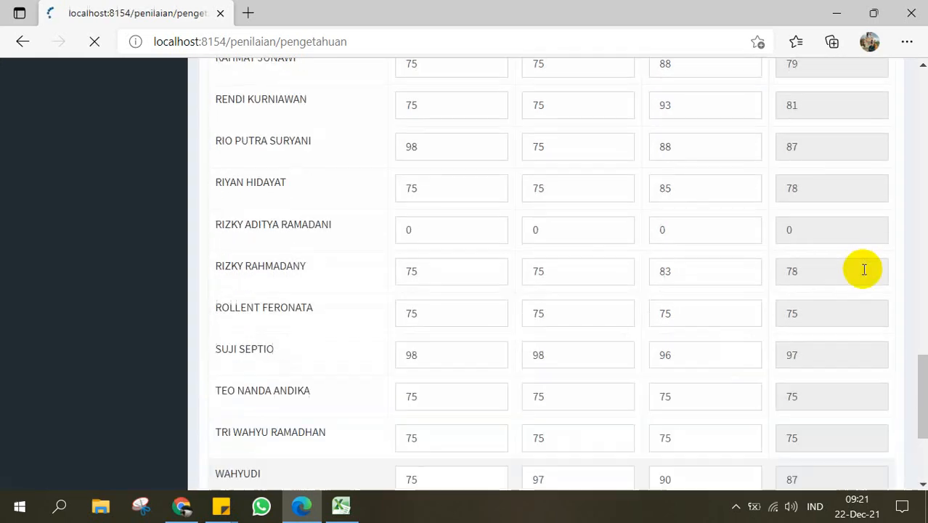
pyautogui.scroll(-3, 842, 266)
pyautogui.scroll(1, 762, 236)
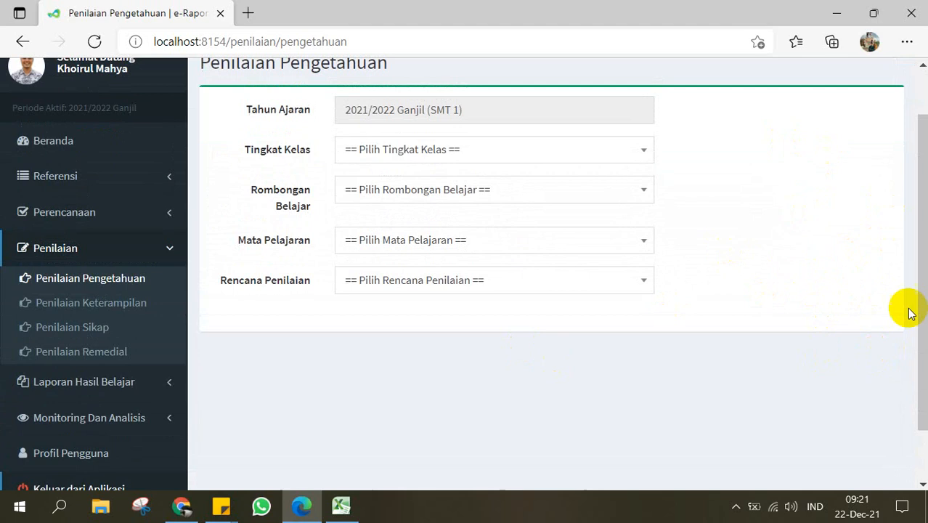
pyautogui.scroll(-1, 886, 323)
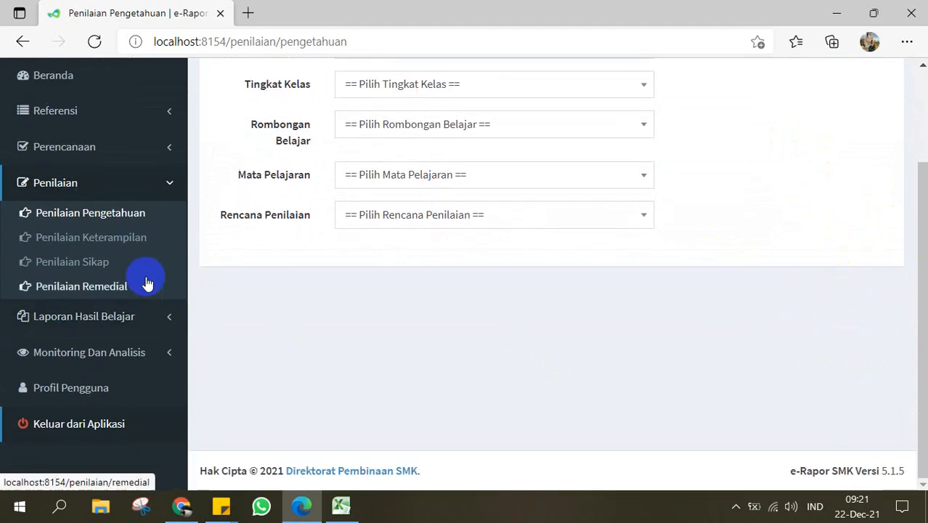
pyautogui.click(108, 249)
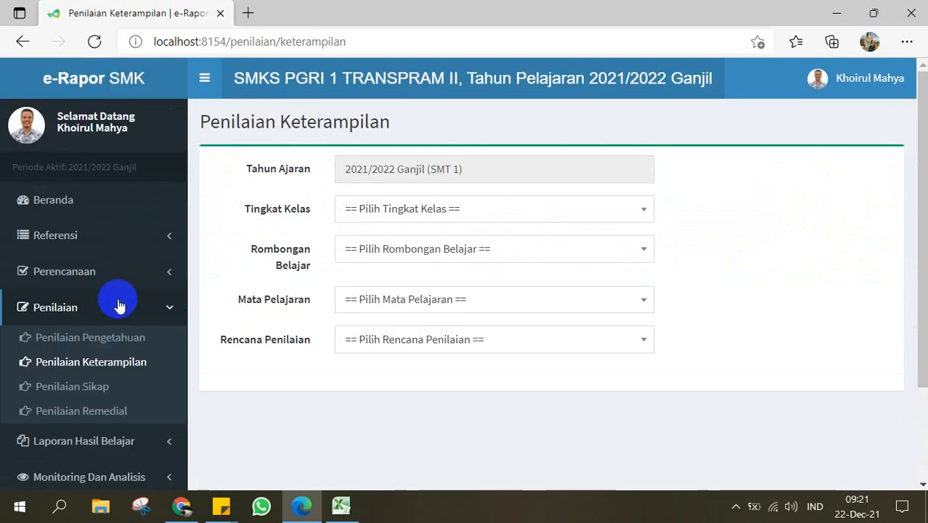
pyautogui.click(131, 347)
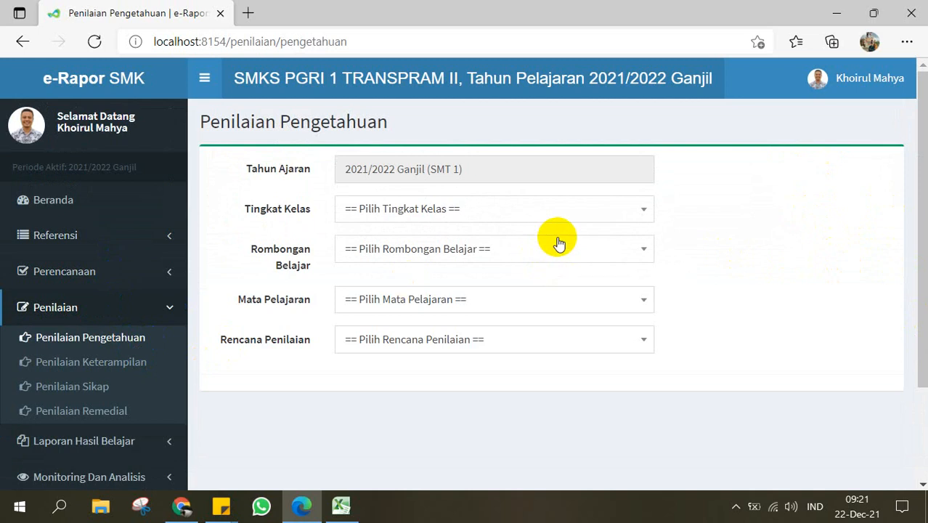
# Step: Set the knowledge assessment form to Kelas 10, X TKRO 2, Bahasa Inggris and the PTS assessment plan
pyautogui.click(580, 216)
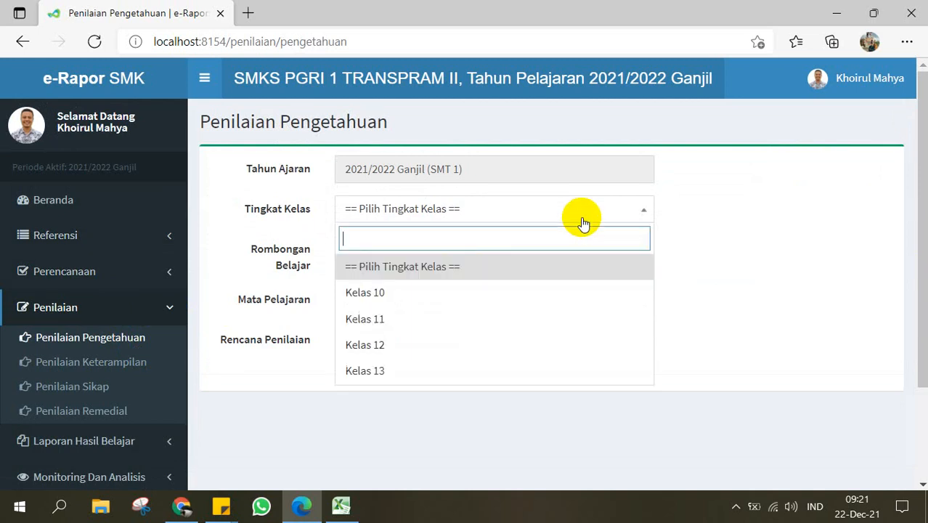
pyautogui.click(457, 292)
pyautogui.click(430, 248)
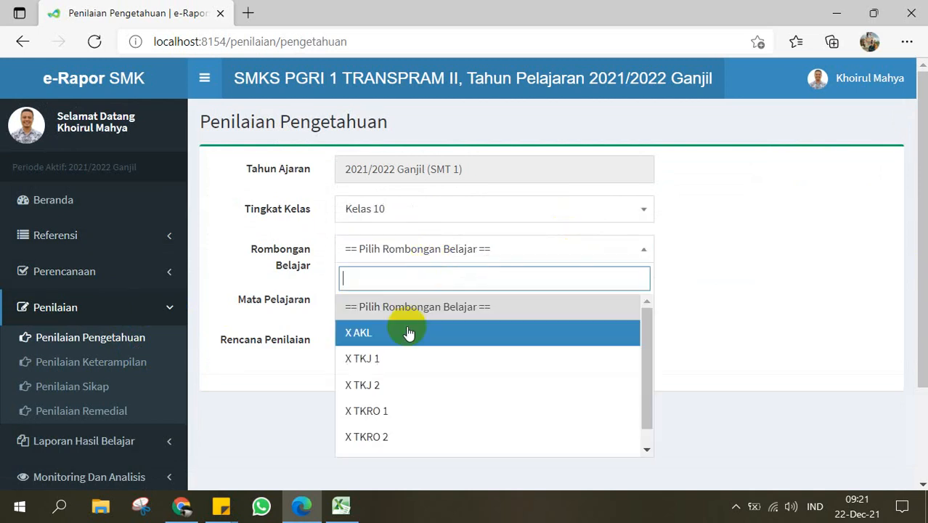
pyautogui.click(392, 436)
pyautogui.click(396, 303)
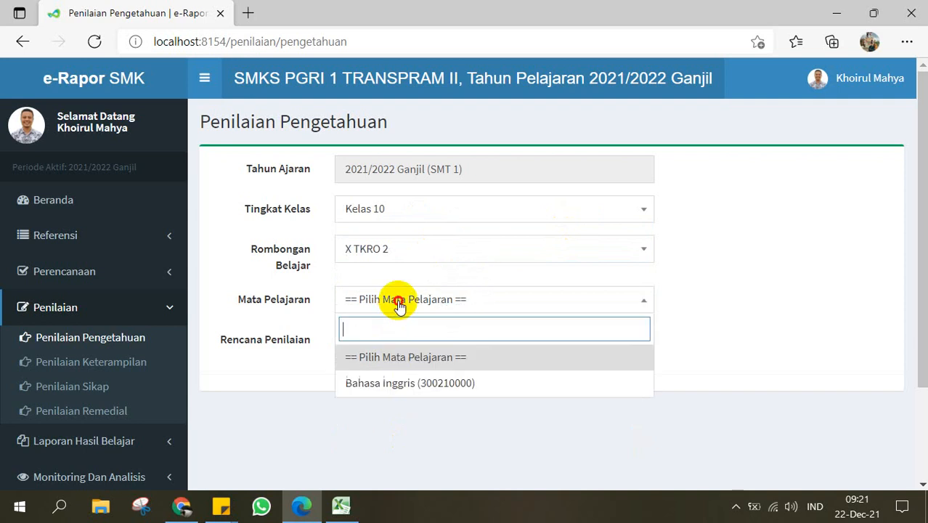
pyautogui.click(393, 385)
pyautogui.click(401, 339)
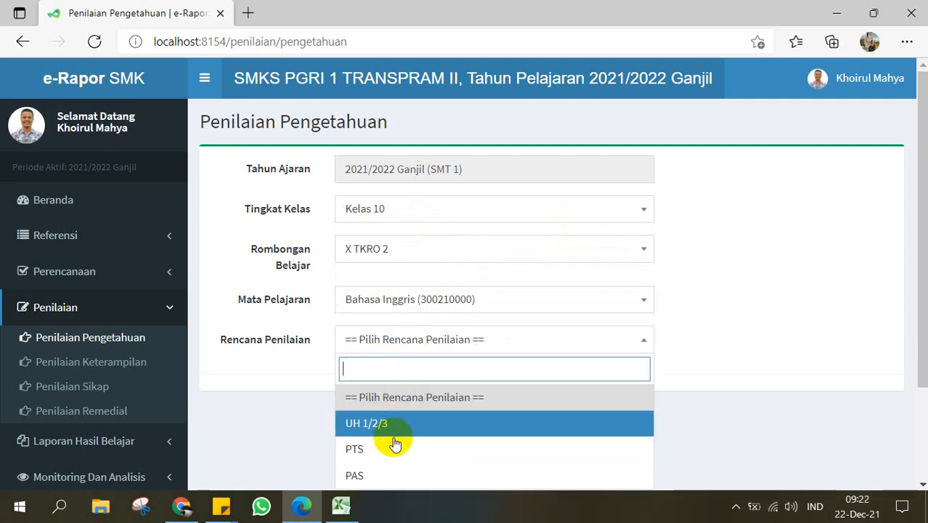
pyautogui.click(398, 453)
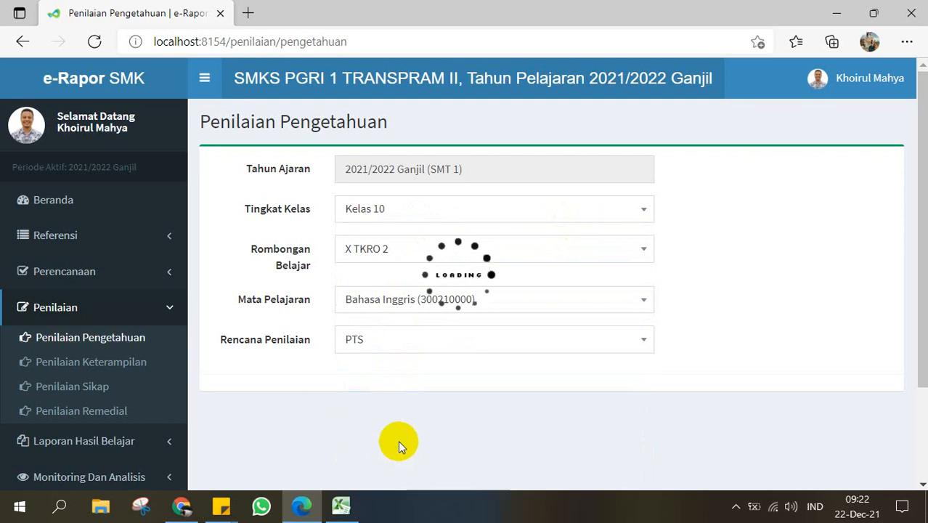
# Step: Download the Excel format for the X TKRO 2 PTS knowledge scores and open the downloaded file
pyautogui.scroll(-2, 403, 421)
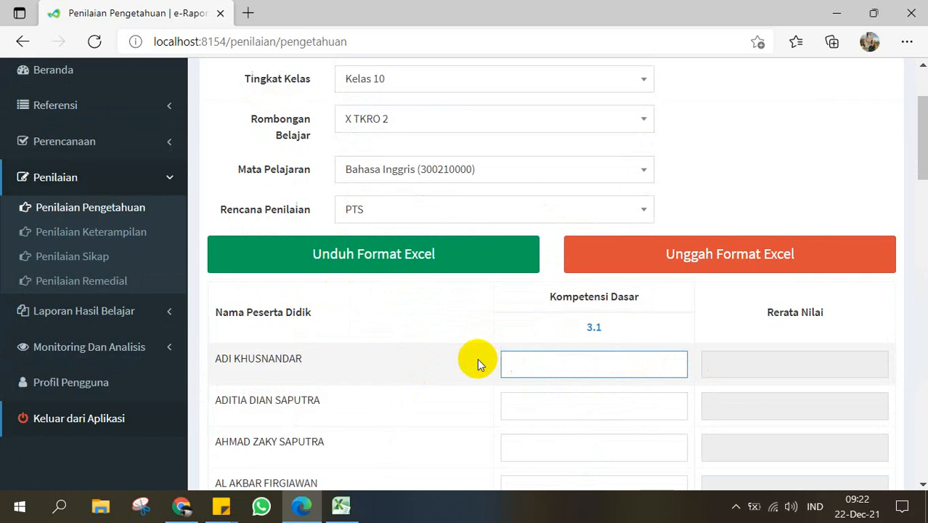
pyautogui.scroll(-1, 609, 353)
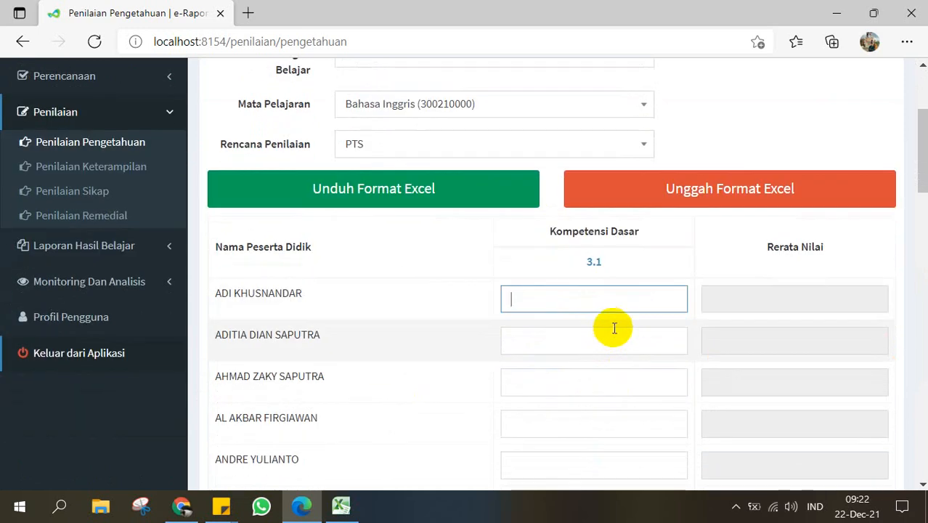
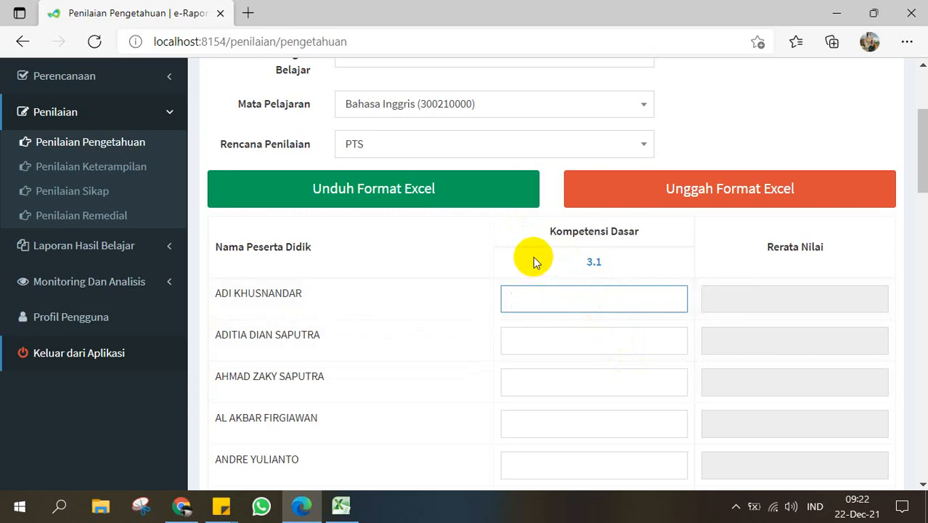
pyautogui.moveTo(595, 265)
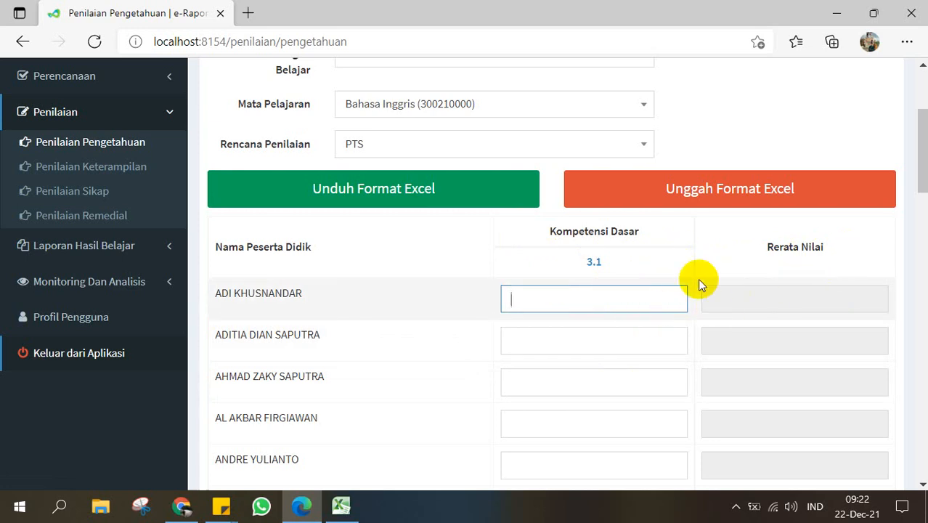
pyautogui.click(431, 203)
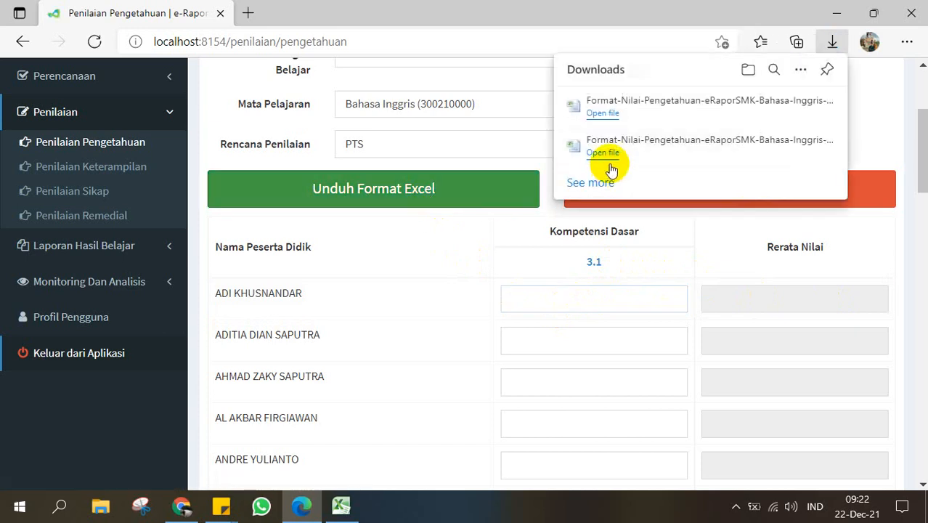
pyautogui.click(606, 117)
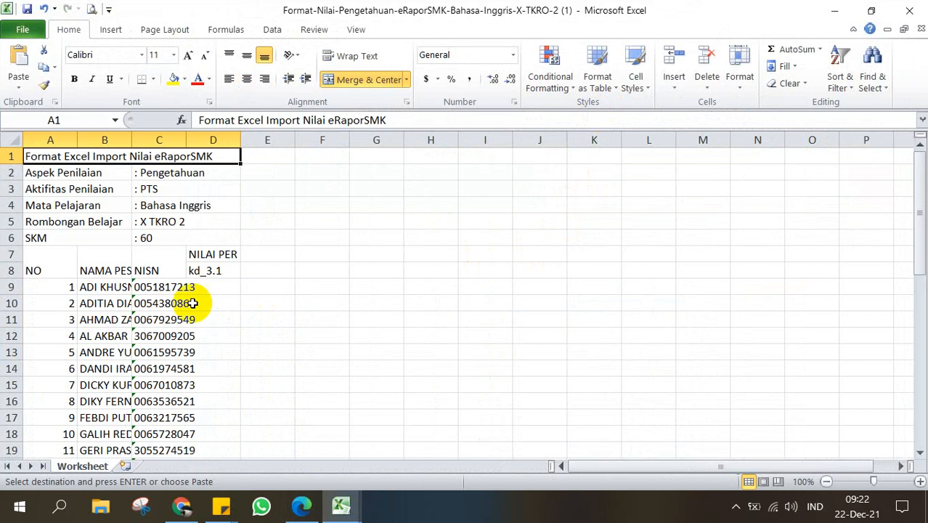
# Step: Widen the student name and NISN columns of the PTS format file and select D9 under kd_3.1
pyautogui.moveTo(135, 137); pyautogui.dragTo(181, 138)
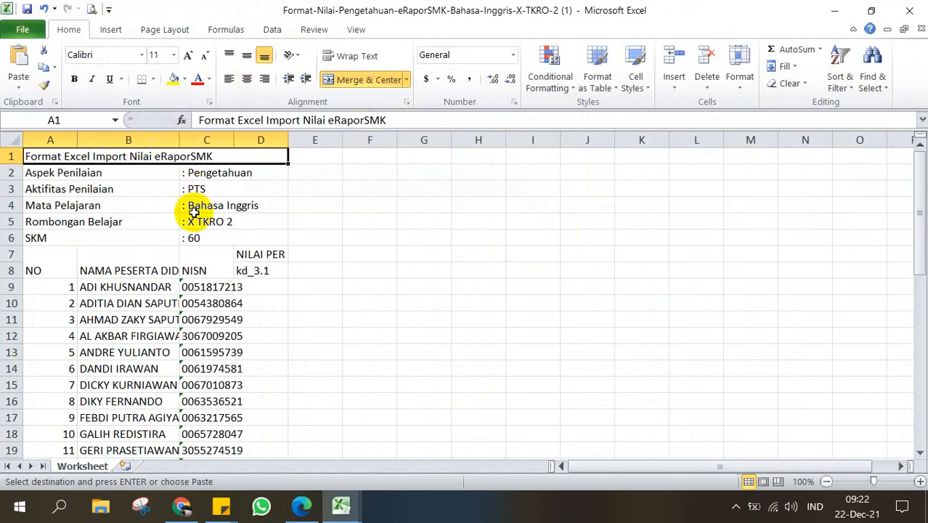
pyautogui.click(204, 188)
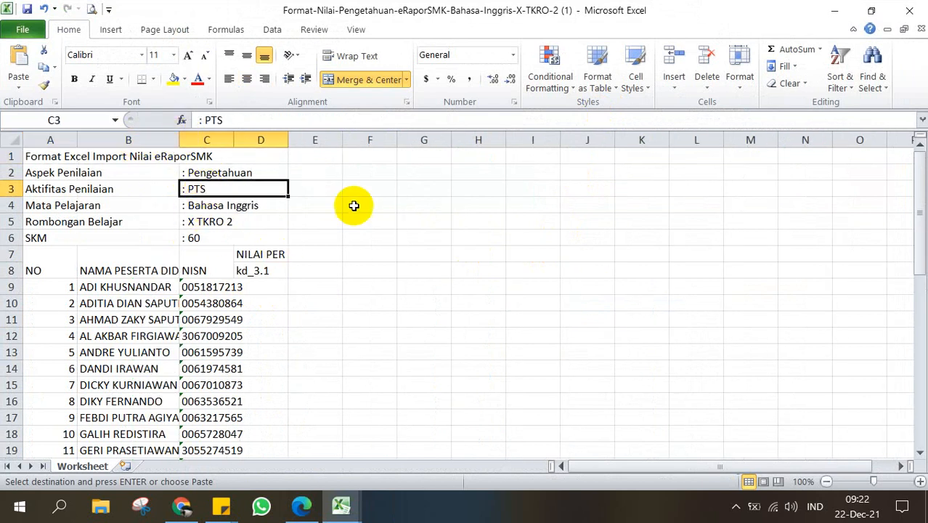
pyautogui.moveTo(239, 139); pyautogui.dragTo(261, 139)
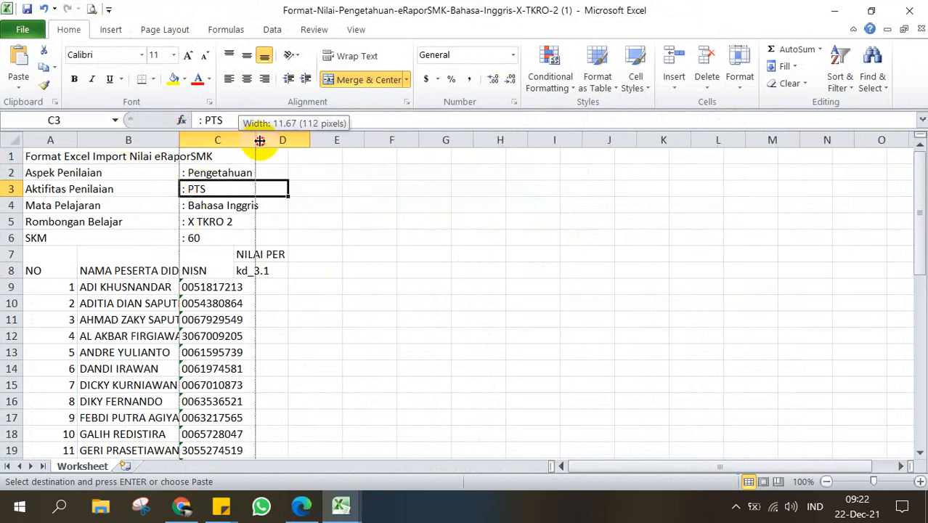
pyautogui.click(290, 275)
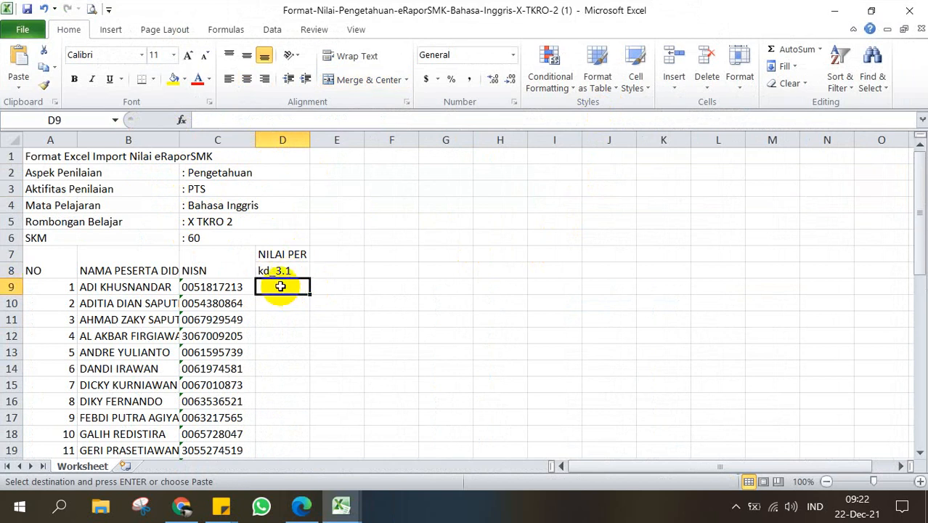
# Step: Copy the PTS scores of all X TKR 2 students, I12 to I48, from the NILAI E-RAPORT workbook
pyautogui.moveTo(341, 506)
pyautogui.click(283, 467)
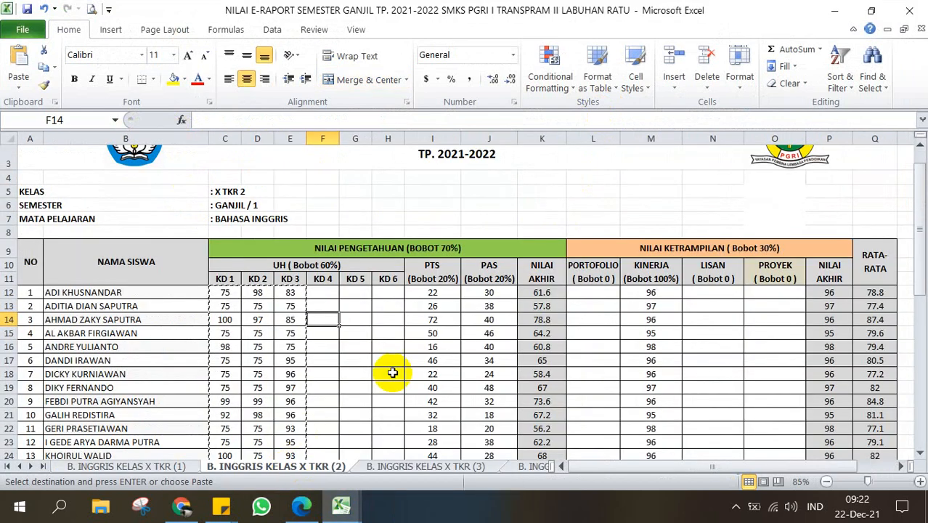
pyautogui.moveTo(436, 293); pyautogui.dragTo(429, 433)
pyautogui.hotkey('ctrl', 'c')
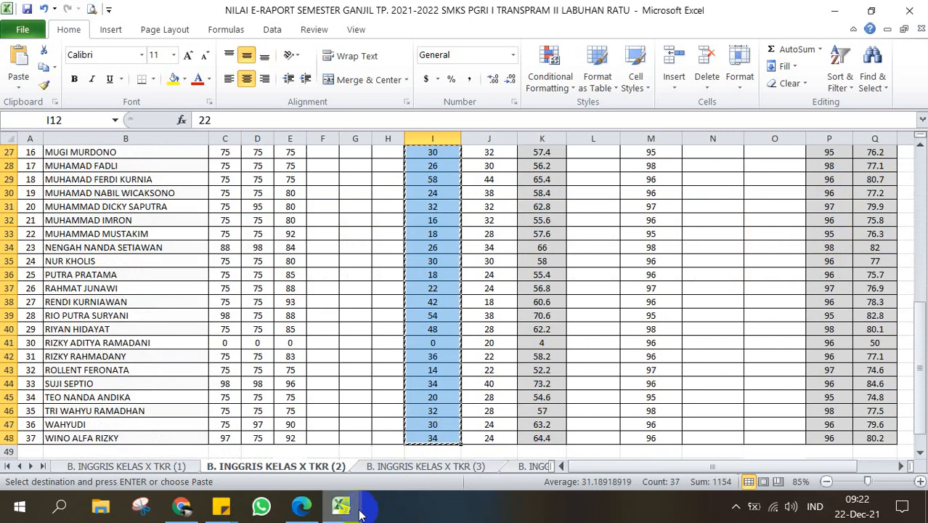
# Step: Paste the copied PTS scores into the kd_3.1 column of the X TKRO 2 format file from D9 and check them down the list
pyautogui.moveTo(342, 505)
pyautogui.click(383, 464)
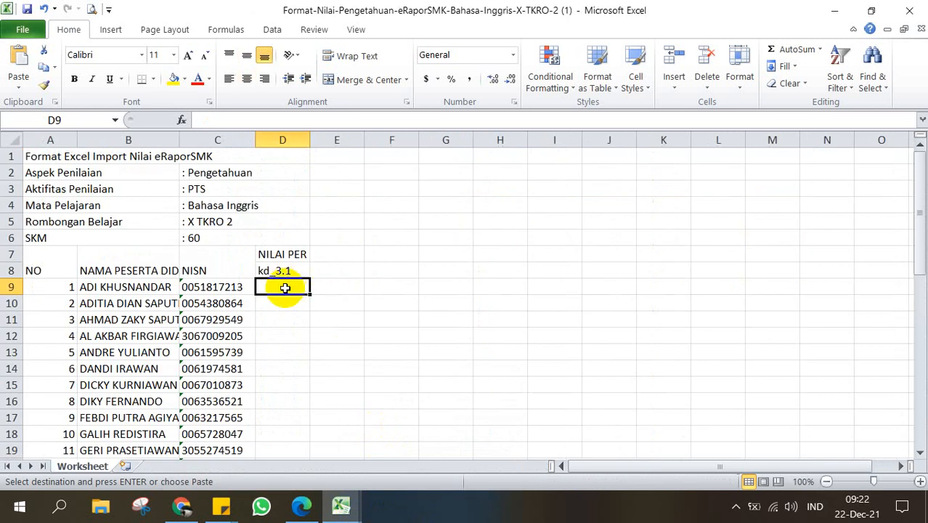
pyautogui.hotkey('ctrl', 'v')
pyautogui.scroll(-9, 294, 285)
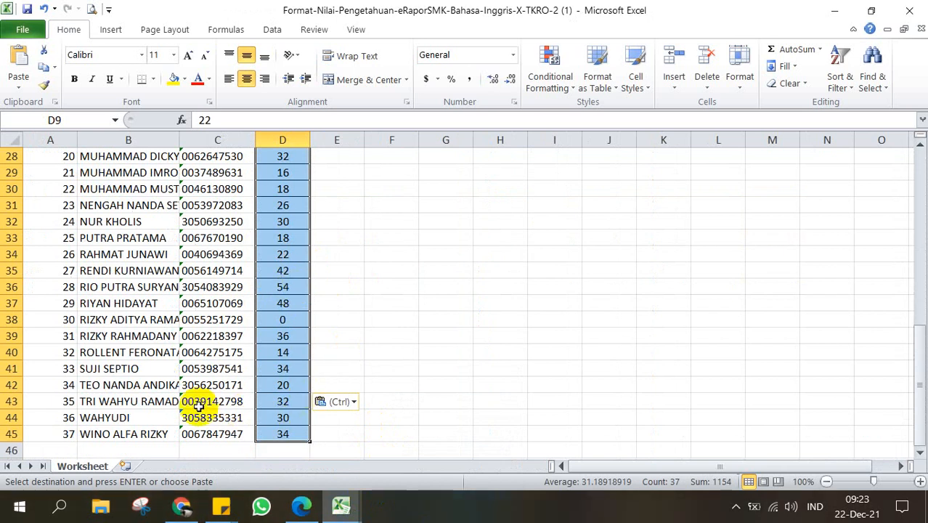
pyautogui.scroll(9, 169, 365)
pyautogui.click(479, 301)
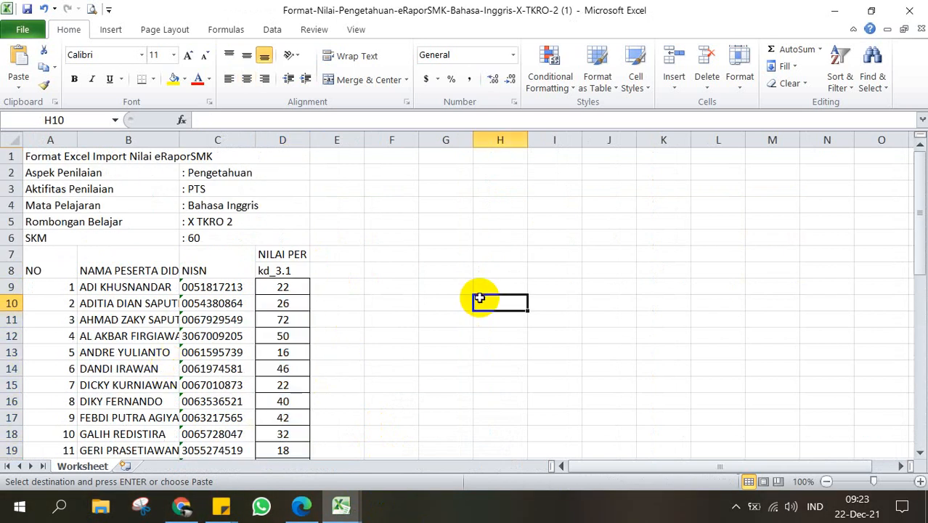
# Step: Save and close the filled PTS format workbook, then upload Format-Nilai-Pengetahuan-eRaporSMK-Bahasa-Inggris-X-TKRO-2 (1) to the PTS knowledge assessment in e-Rapor
pyautogui.click(900, 10)
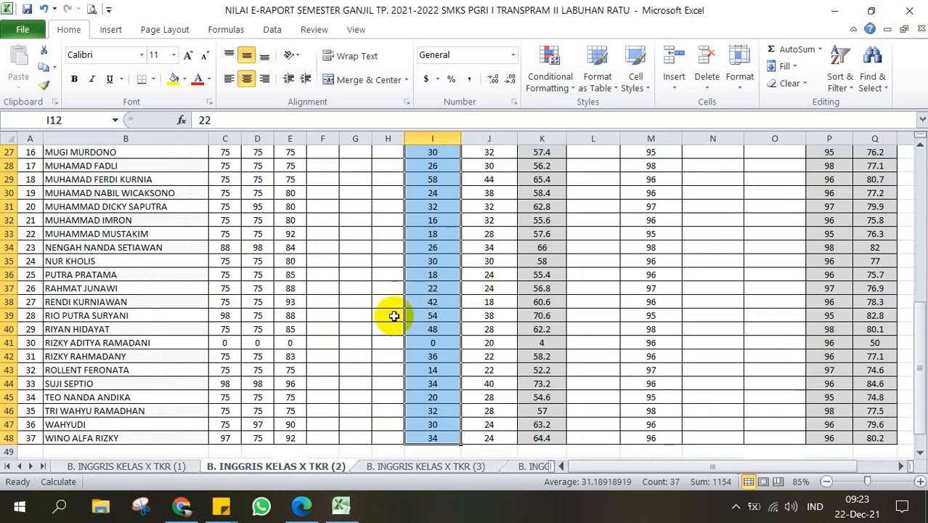
pyautogui.scroll(2, 390, 316)
pyautogui.click(836, 14)
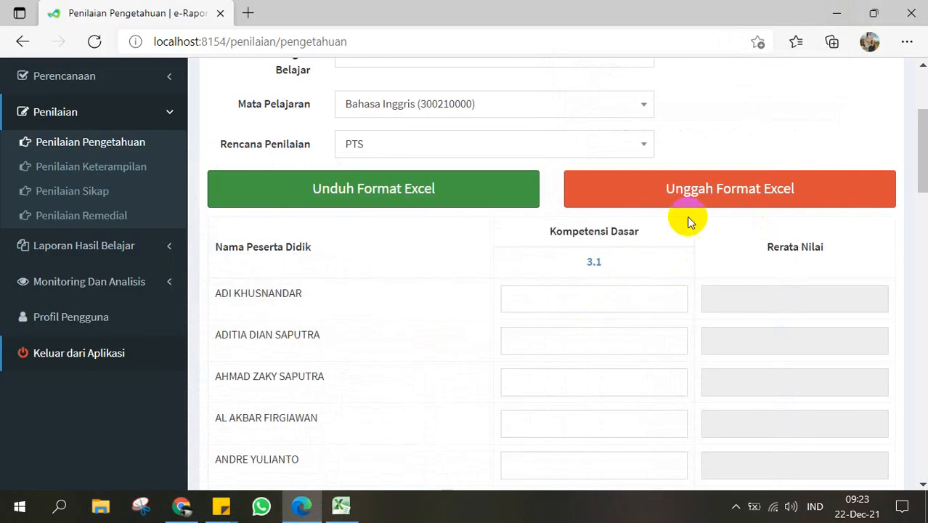
pyautogui.click(699, 191)
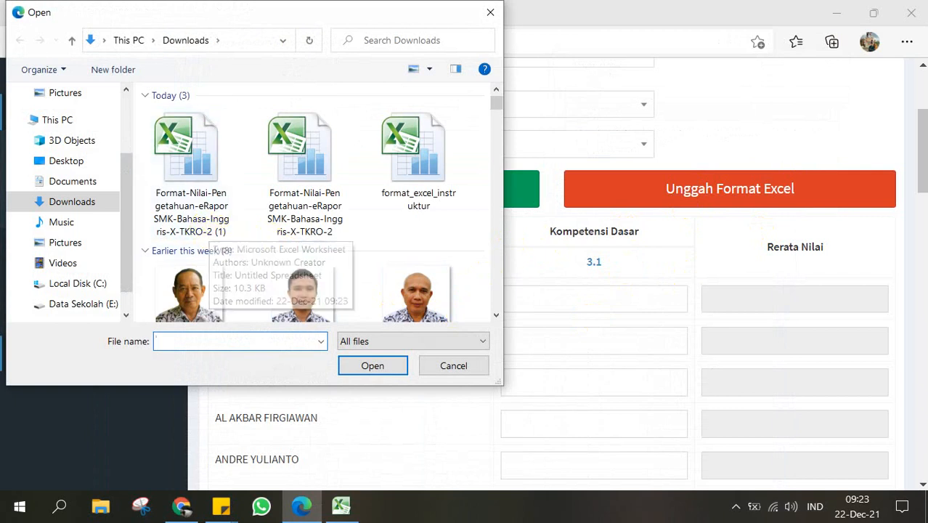
pyautogui.click(188, 197)
pyautogui.click(372, 366)
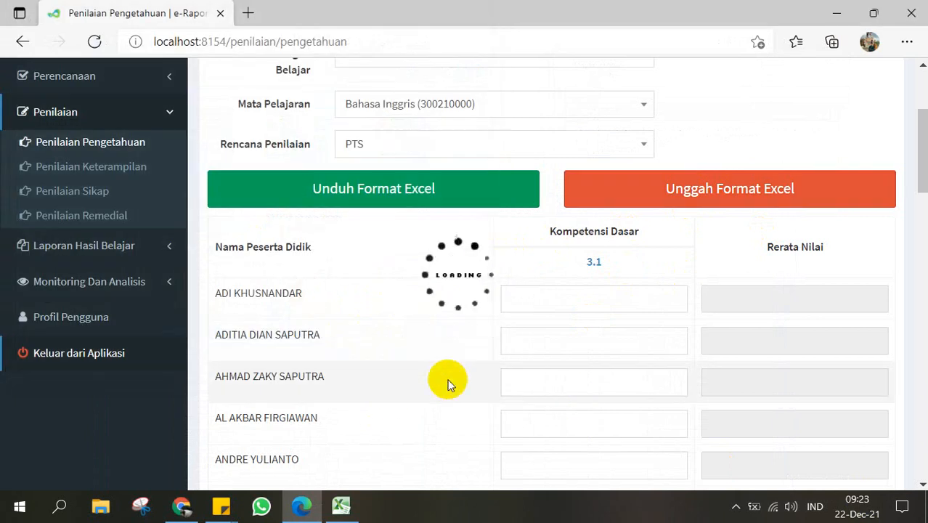
# Step: Save the uploaded PTS knowledge scores of X TKRO 2 and dismiss the confirmation
pyautogui.scroll(-5, 586, 375)
pyautogui.scroll(-12, 588, 378)
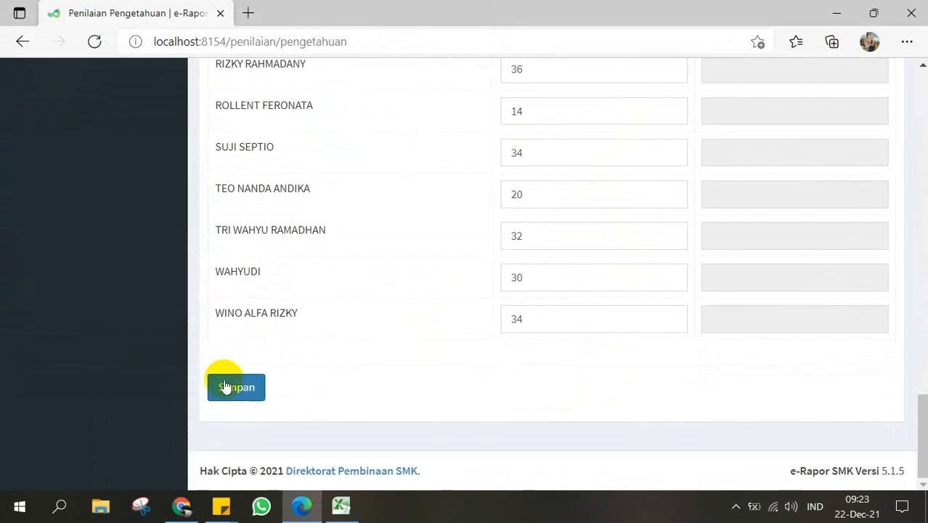
pyautogui.click(233, 390)
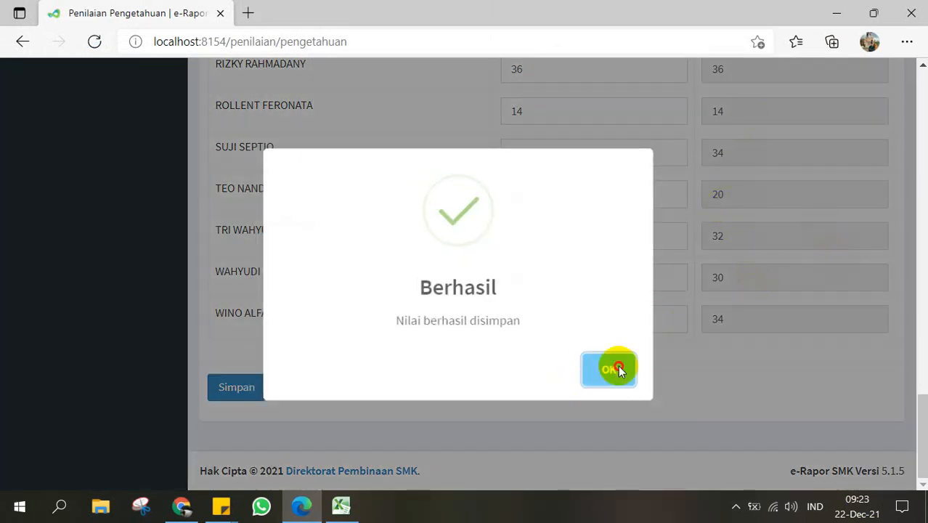
pyautogui.click(616, 369)
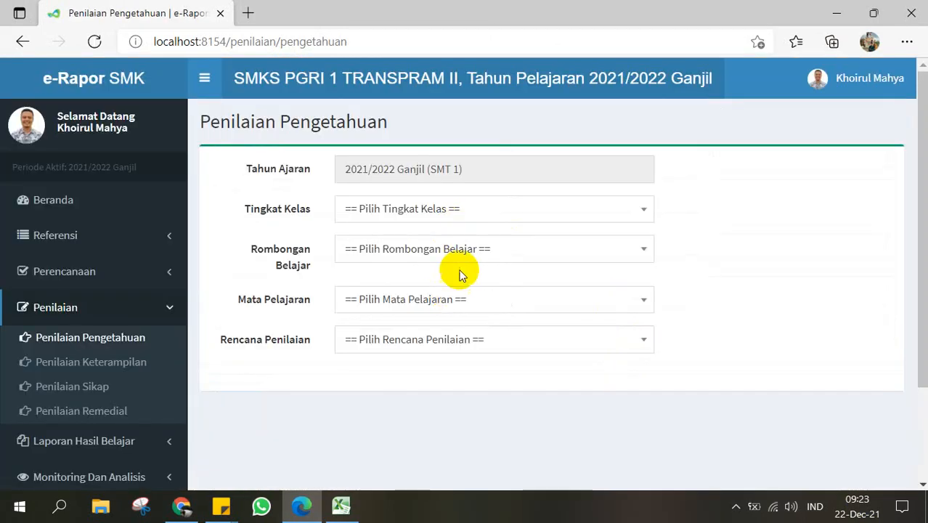
# Step: Set the knowledge assessment to Kelas 10, X TKRO 2, Bahasa Inggris (300210000) and the PAS assessment plan
pyautogui.click(522, 212)
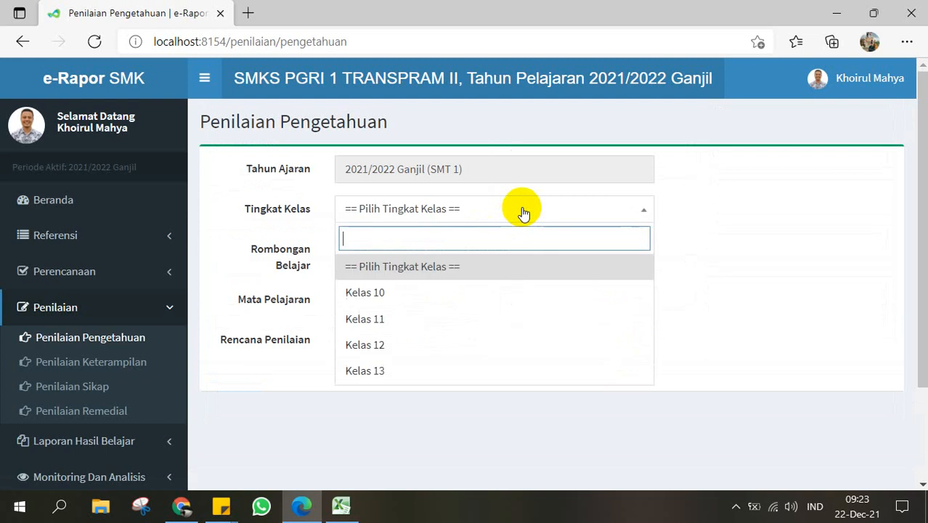
pyautogui.click(485, 290)
pyautogui.click(483, 246)
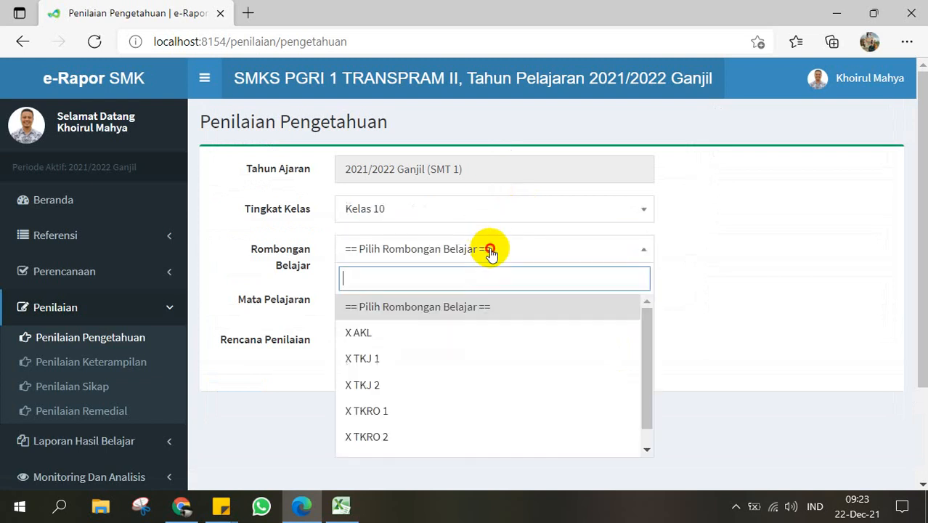
pyautogui.click(424, 437)
pyautogui.click(430, 309)
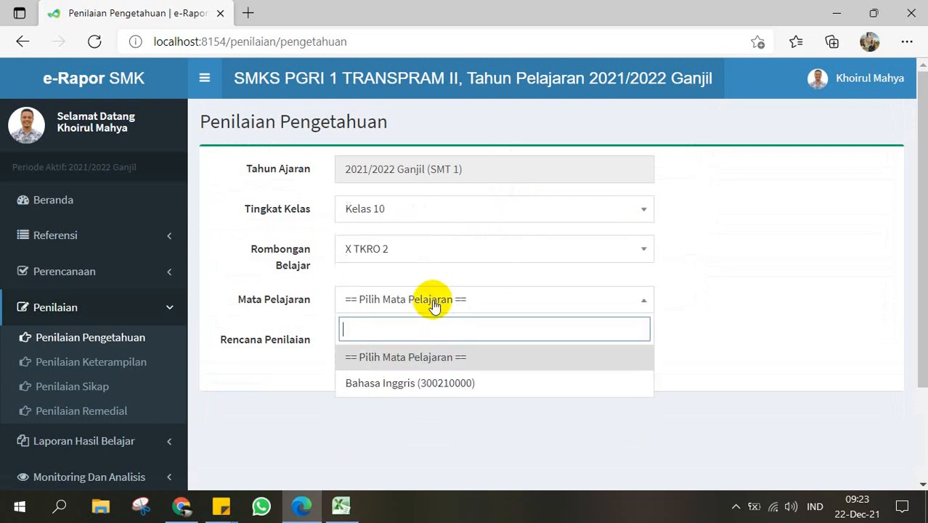
pyautogui.click(424, 384)
pyautogui.click(435, 342)
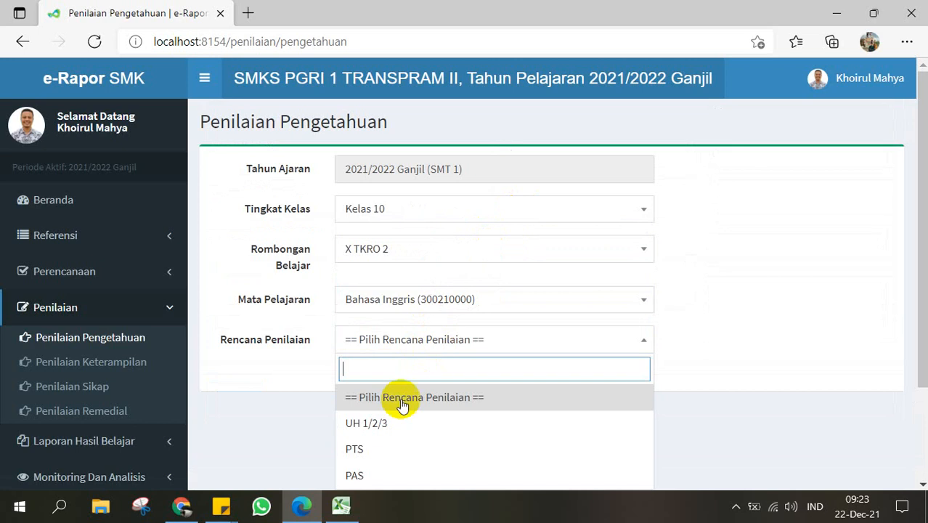
pyautogui.click(381, 471)
# Step: Download the Excel format for the X TKRO 2 PAS knowledge scores, open it and widen its student name column
pyautogui.scroll(-1, 414, 331)
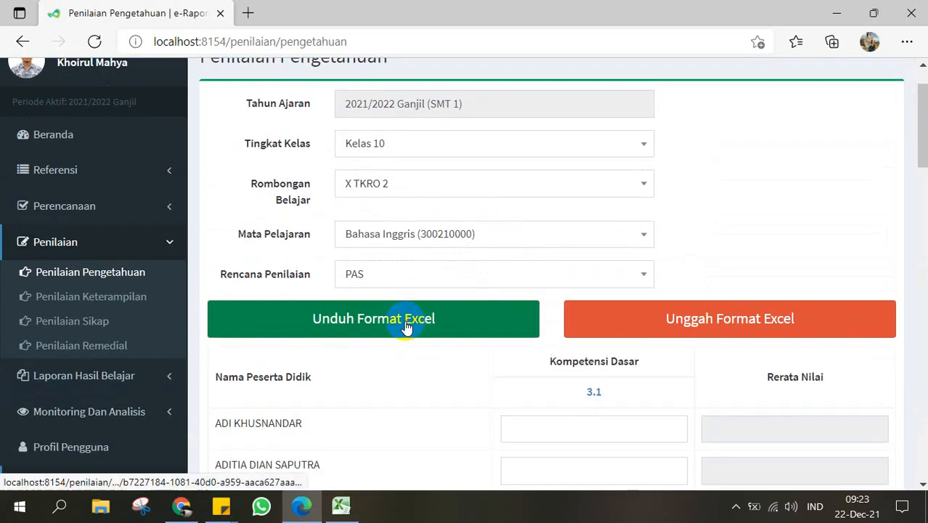
pyautogui.scroll(-1, 410, 320)
pyautogui.click(442, 249)
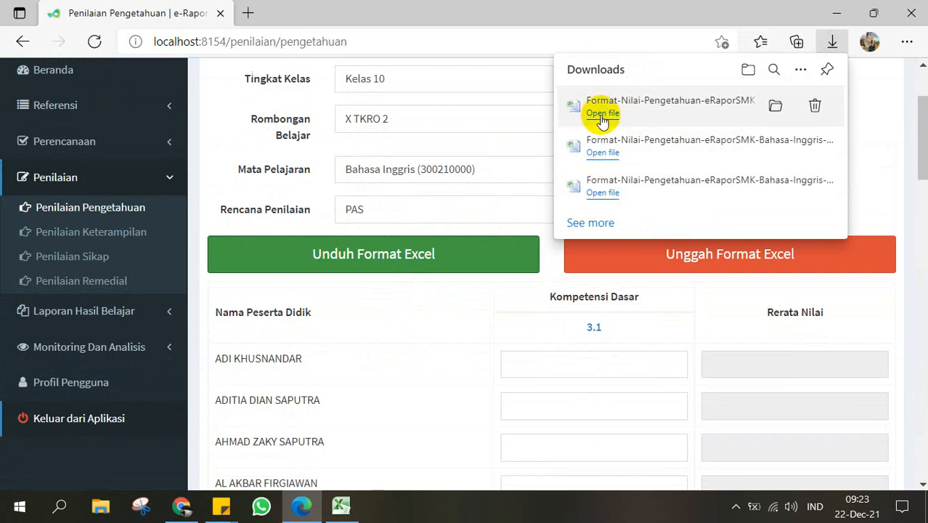
pyautogui.click(601, 113)
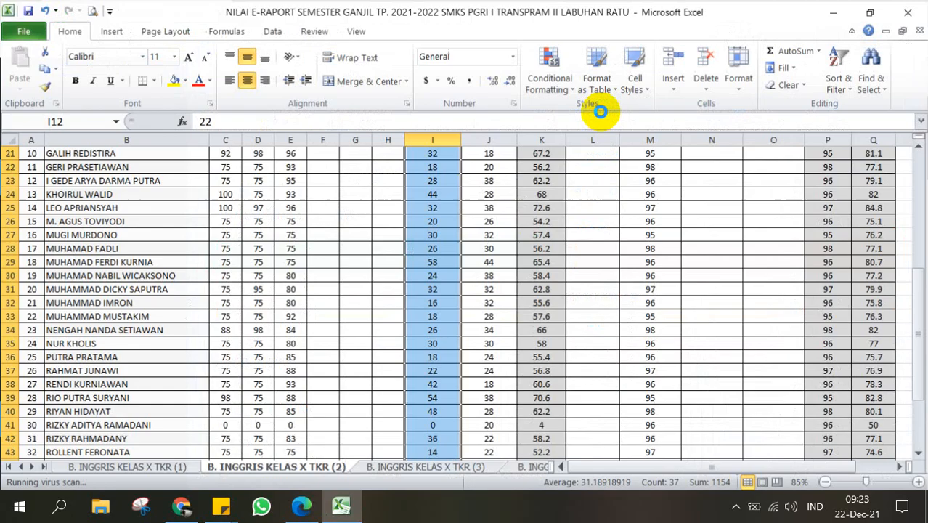
pyautogui.moveTo(131, 140); pyautogui.dragTo(211, 140)
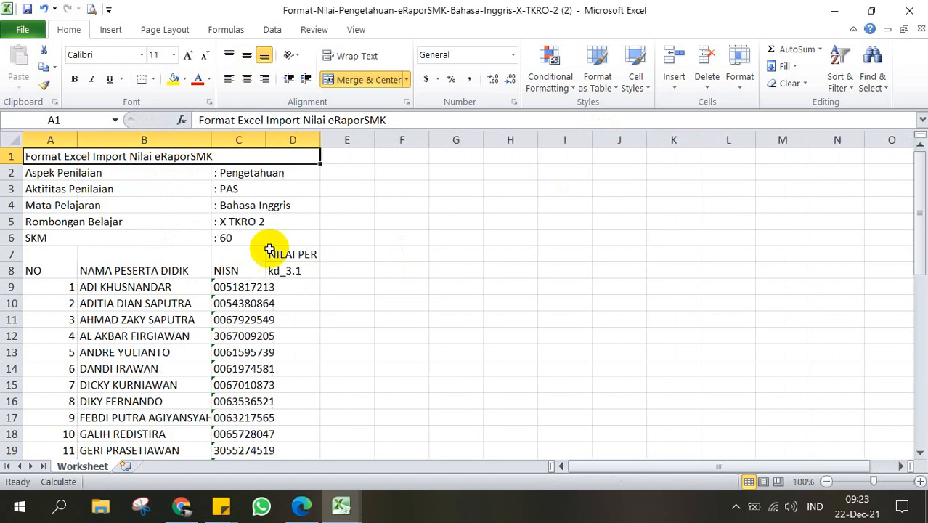
# Step: Copy the PAS scores of all X TKR 2 students, J12 to J48, from the NILAI E-RAPORT workbook
pyautogui.click(341, 508)
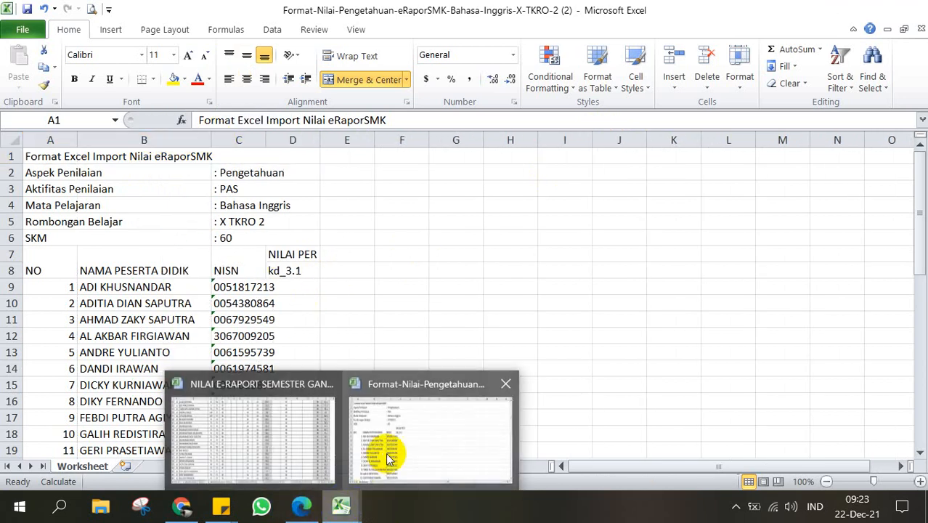
pyautogui.click(321, 441)
pyautogui.scroll(2, 518, 296)
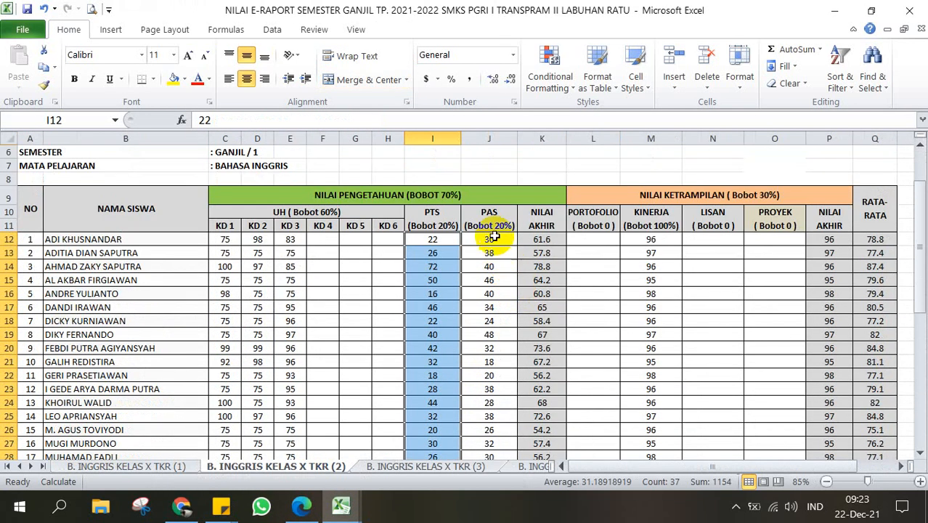
pyautogui.moveTo(494, 236); pyautogui.dragTo(503, 441)
pyautogui.hotkey('ctrl', 'c')
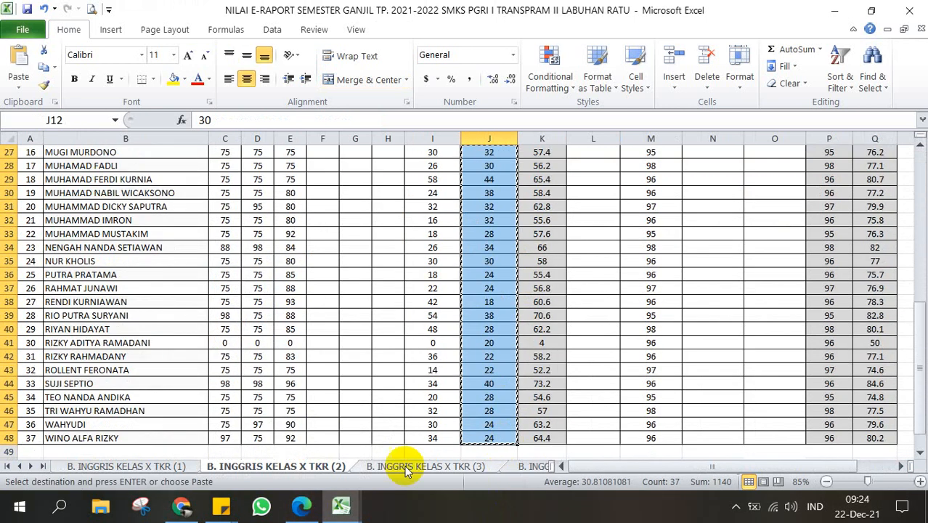
# Step: Widen the NISN column of the PAS format file, paste the copied PAS scores under kd_3.1 from D9 and check them down the list
pyautogui.click(341, 506)
pyautogui.click(389, 454)
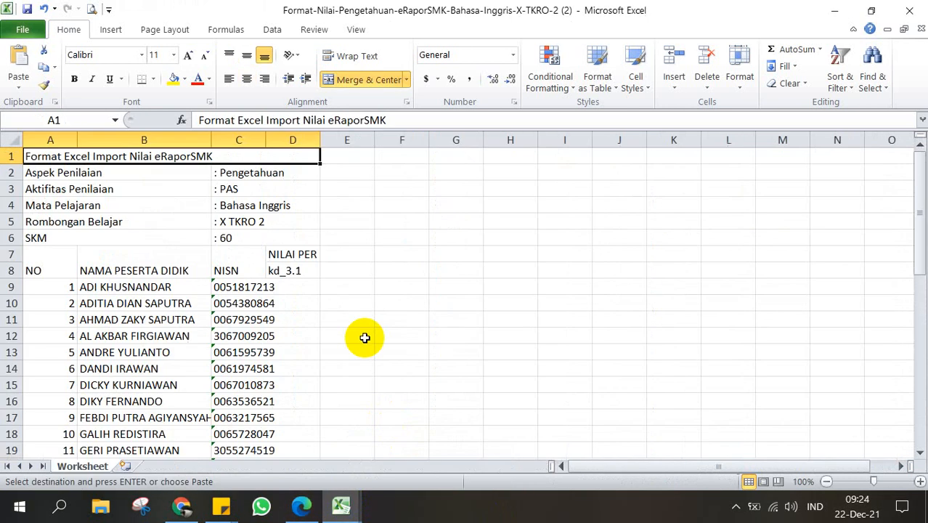
pyautogui.moveTo(269, 143); pyautogui.dragTo(292, 141)
pyautogui.click(331, 290)
pyautogui.hotkey('ctrl', 'v')
pyautogui.scroll(-10, 335, 289)
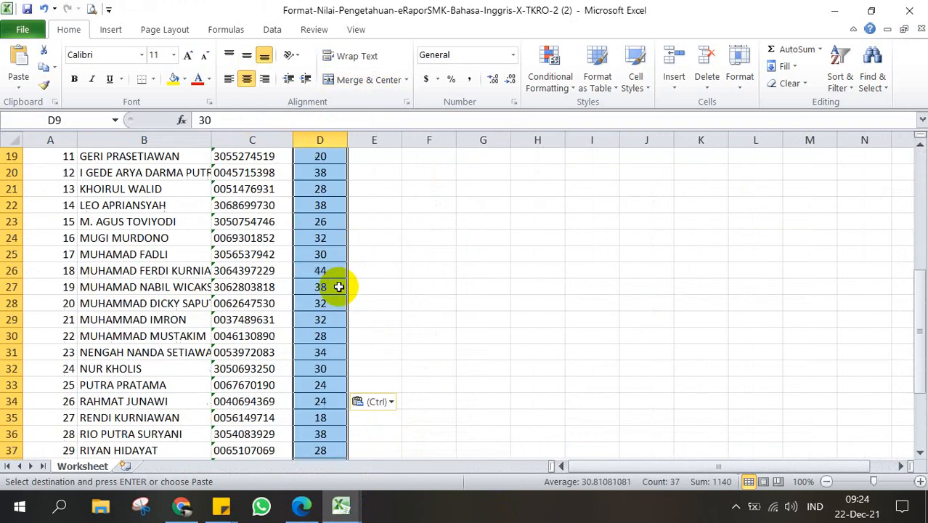
pyautogui.scroll(6, 405, 278)
pyautogui.scroll(4, 407, 275)
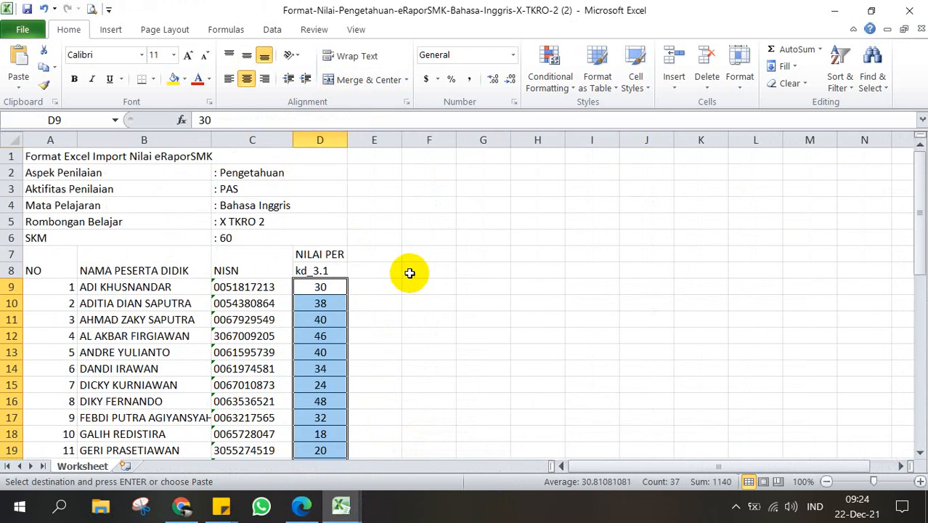
pyautogui.click(373, 319)
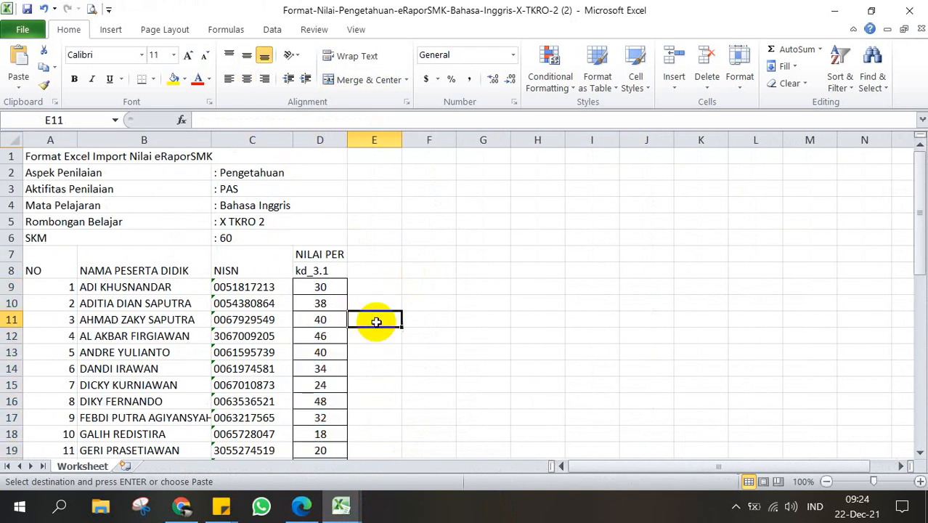
# Step: Save and close the filled PAS format workbook, then upload Format-Nilai-Pengetahuan-eRaporSMK-Bahasa-Inggris-X-TKRO-2 (2) to the PAS knowledge assessment in e-Rapor
pyautogui.click(912, 9)
pyautogui.click(392, 279)
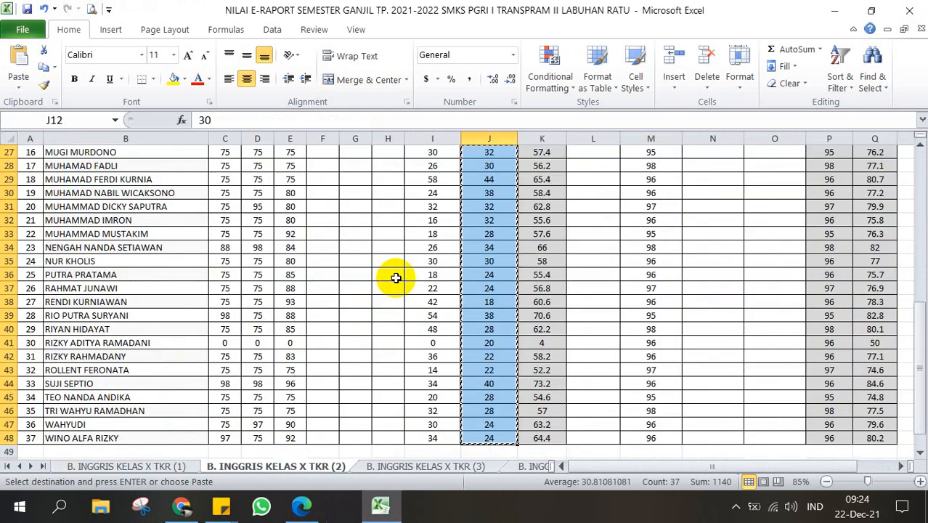
pyautogui.click(835, 10)
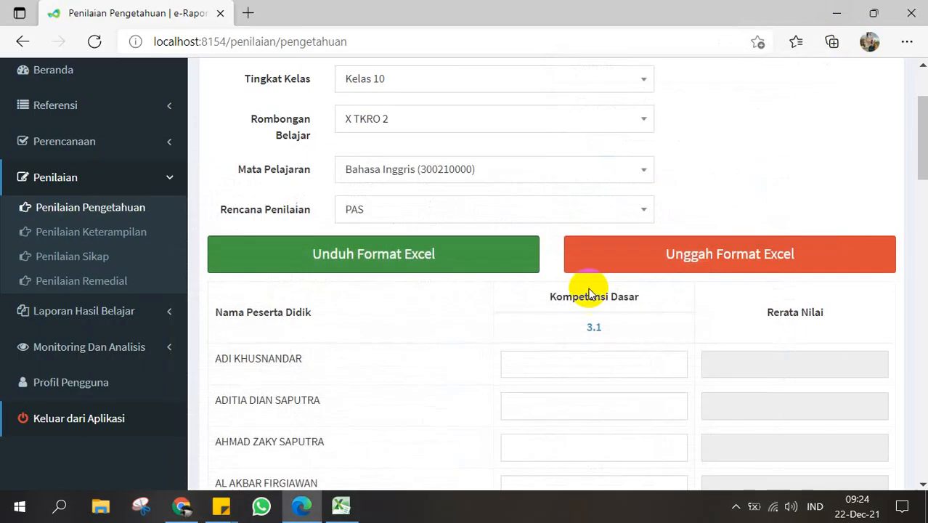
pyautogui.click(617, 256)
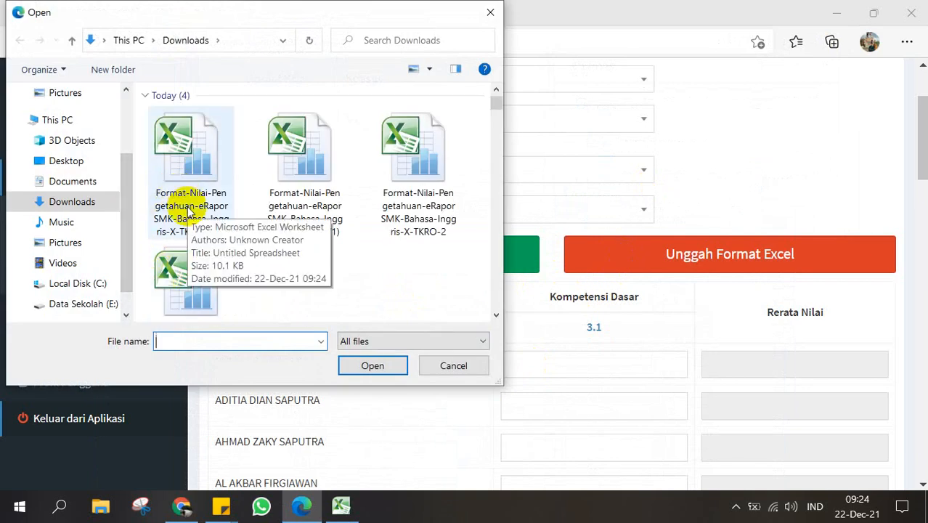
pyautogui.click(188, 211)
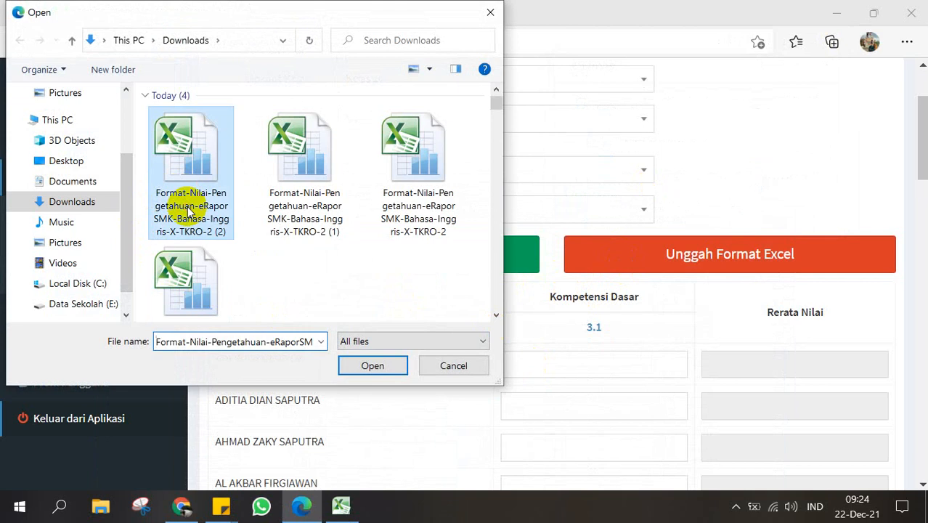
pyautogui.click(356, 365)
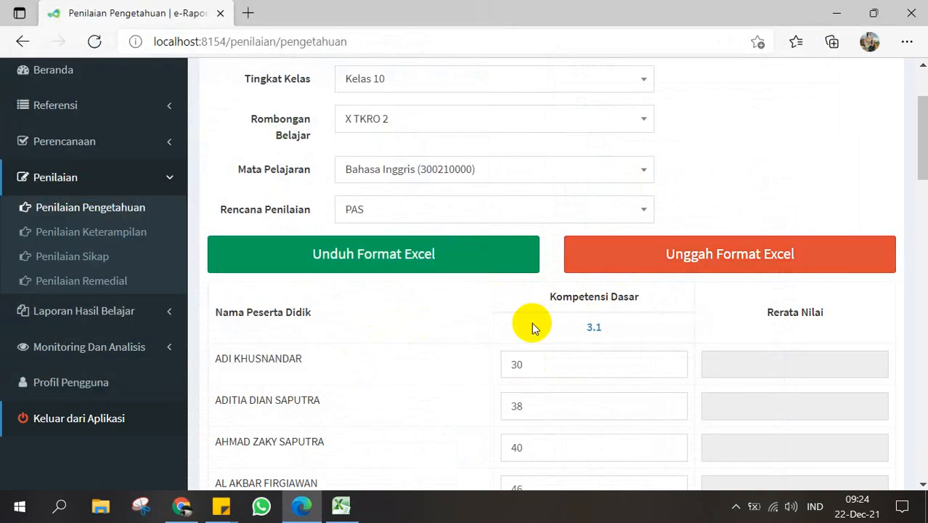
# Step: Check the uploaded PAS knowledge scores of X TKRO 2 down the list, save them and dismiss the confirmation
pyautogui.scroll(-12, 594, 328)
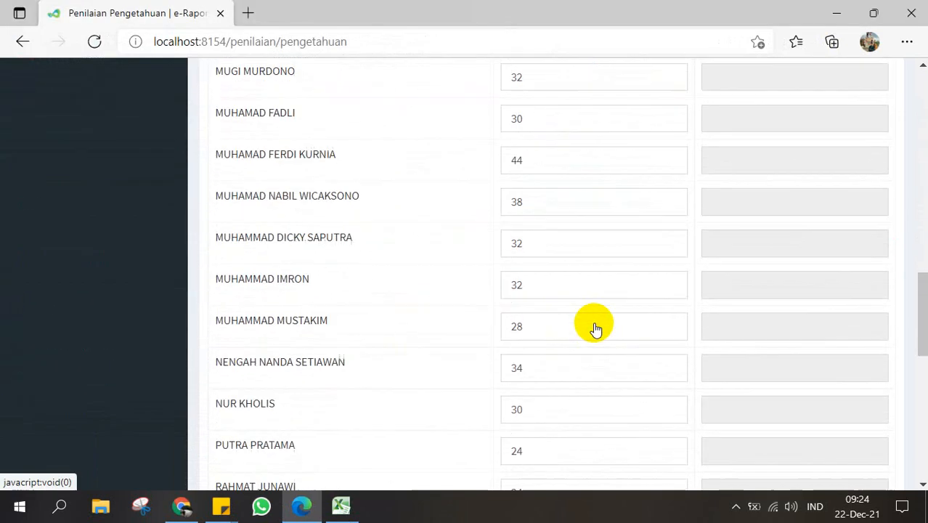
pyautogui.scroll(-9, 593, 328)
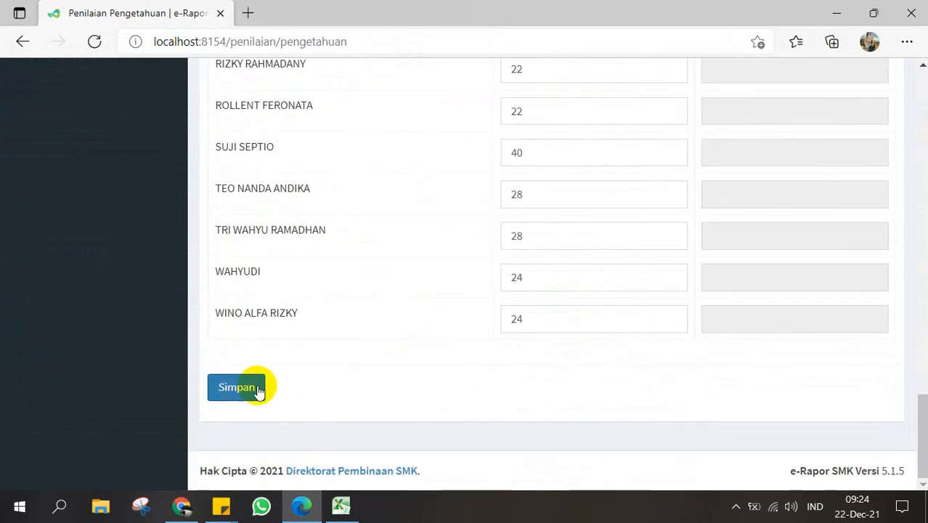
pyautogui.click(240, 388)
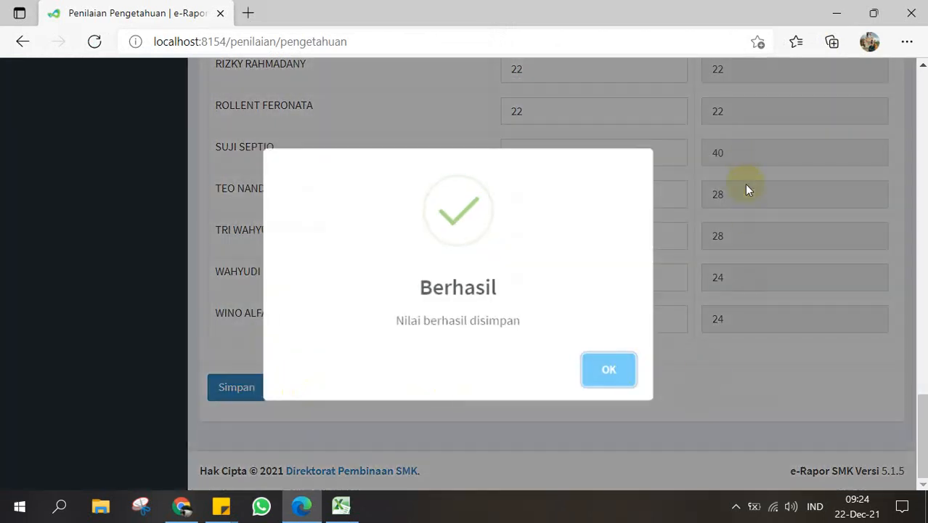
pyautogui.click(607, 372)
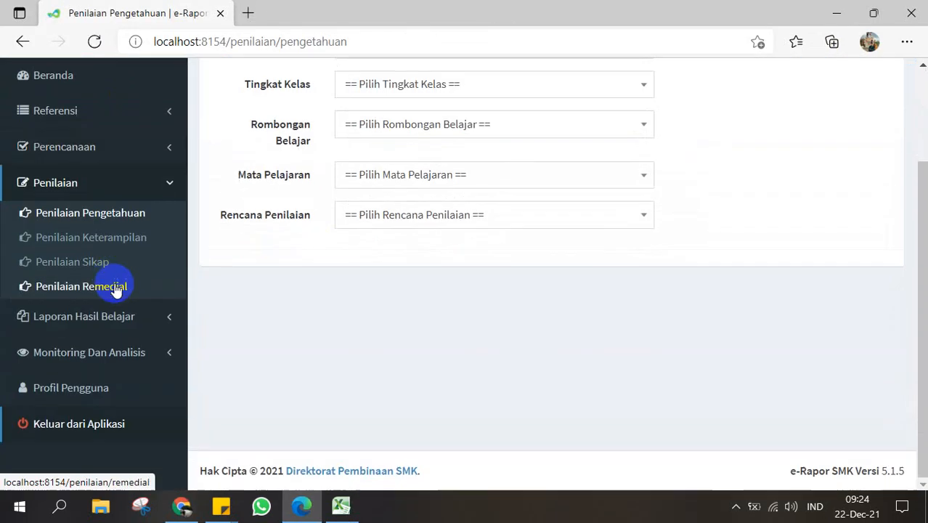
# Step: Open the Penilaian Keterampilan page for entering skill scores
pyautogui.click(85, 264)
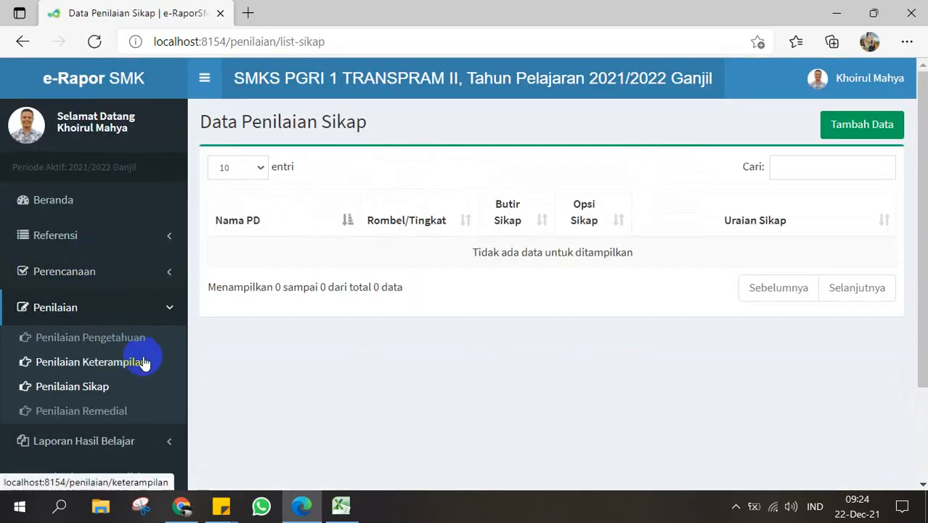
pyautogui.scroll(-1, 120, 345)
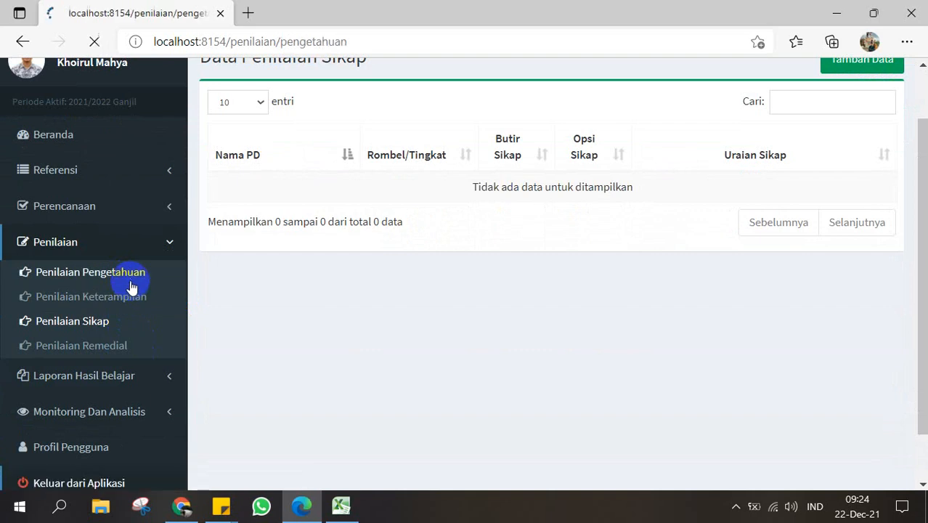
pyautogui.scroll(-1, 201, 342)
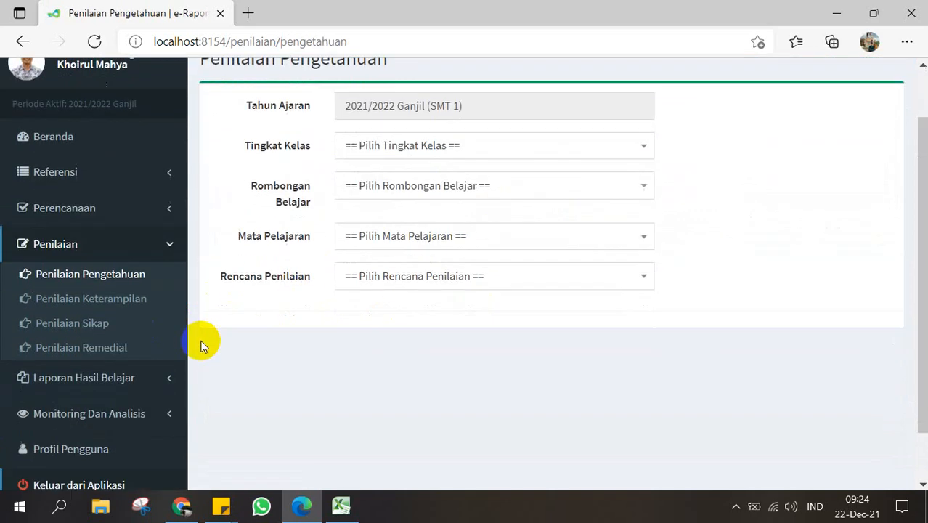
pyautogui.click(119, 302)
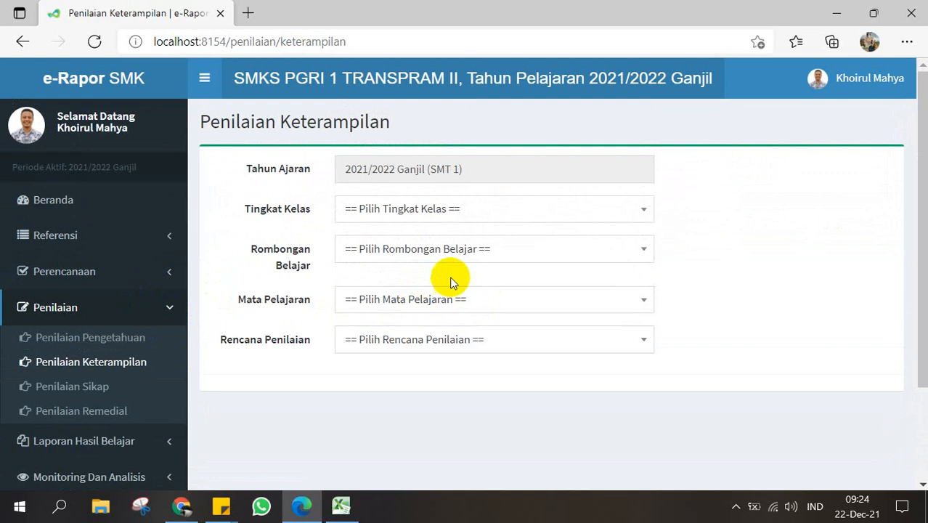
# Step: Select Kelas 10, class X TKRO 2, the subject Bahasa Inggris and the Kinerja assessment plan for the skill scores
pyautogui.click(538, 210)
pyautogui.click(468, 292)
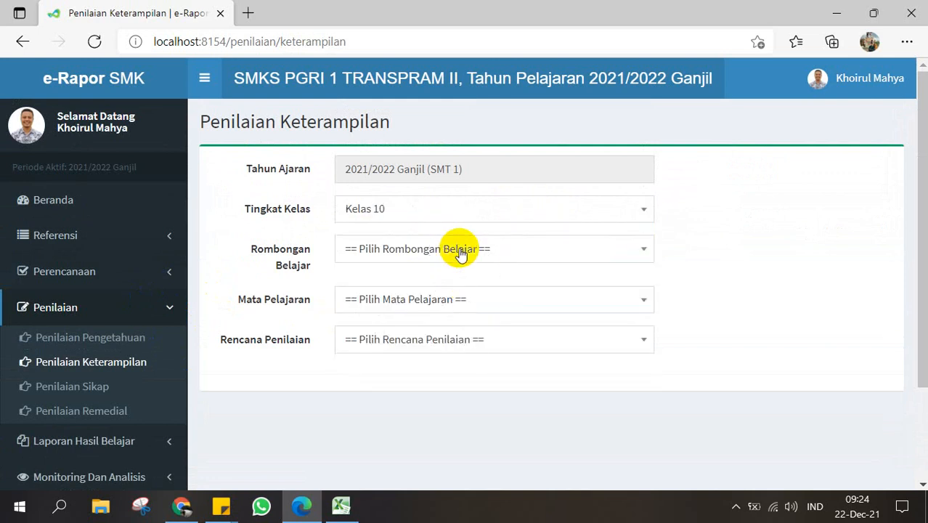
pyautogui.click(460, 248)
pyautogui.click(394, 434)
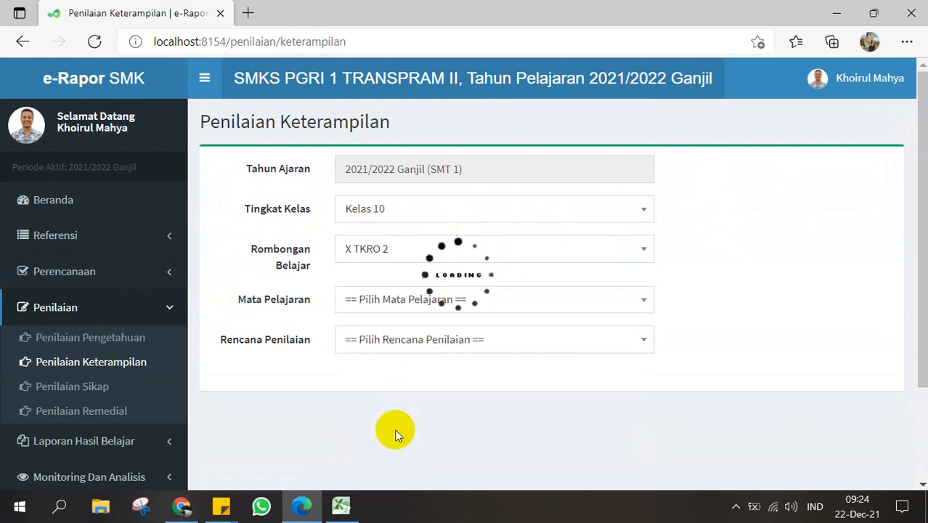
pyautogui.click(425, 301)
pyautogui.click(417, 381)
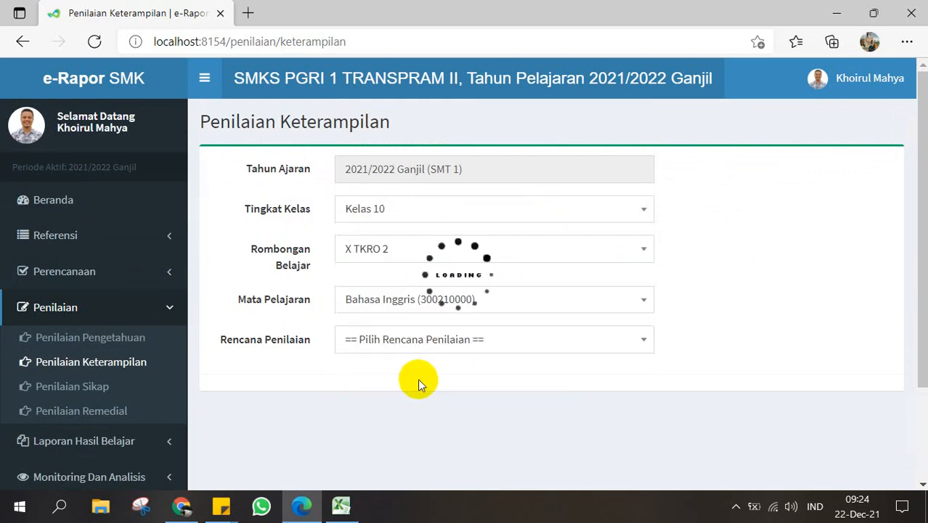
pyautogui.click(426, 351)
pyautogui.click(400, 424)
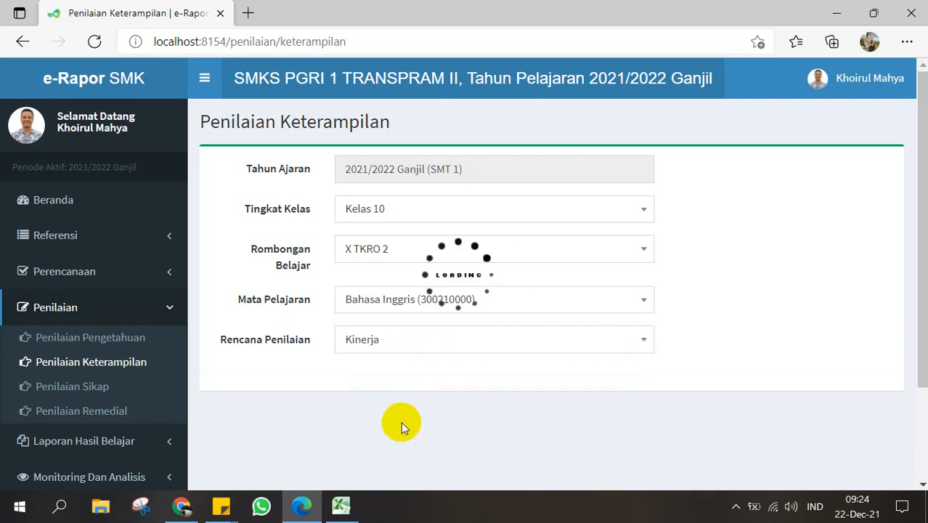
# Step: Download and open the Excel format for the Kinerja skill assessment, and widen its NISN column
pyautogui.scroll(-2, 403, 413)
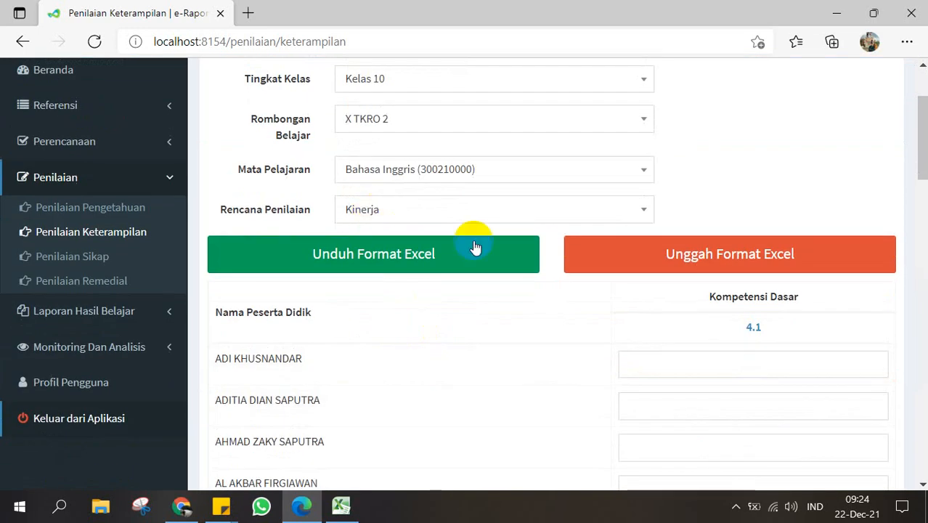
pyautogui.click(427, 266)
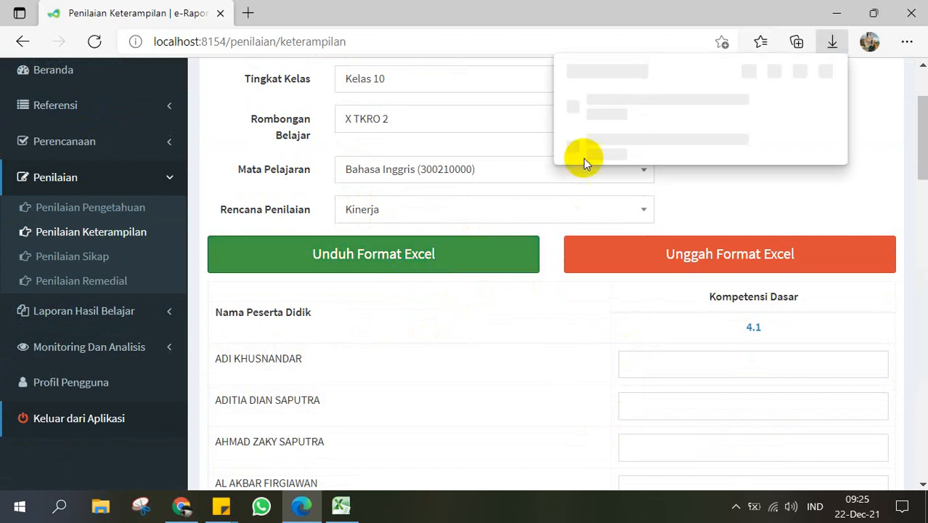
pyautogui.click(598, 109)
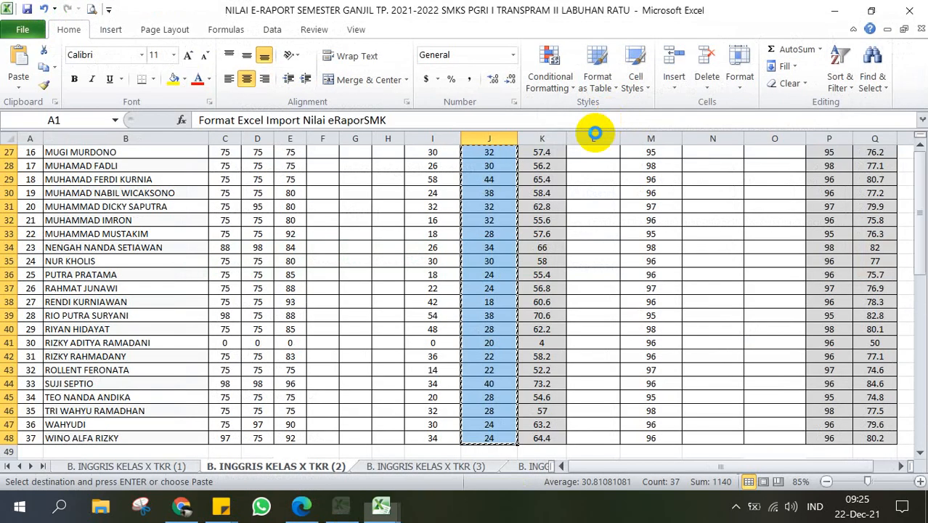
pyautogui.moveTo(185, 138); pyautogui.dragTo(233, 138)
pyautogui.click(167, 187)
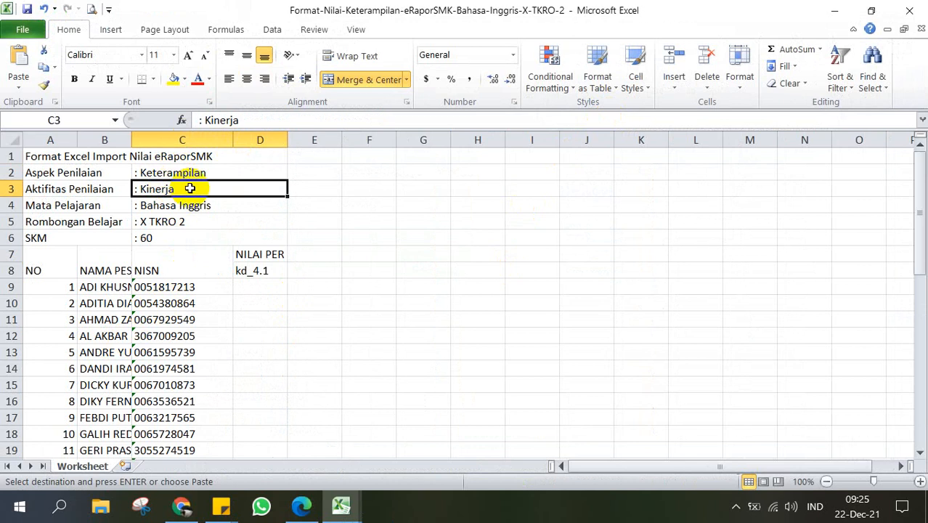
# Step: Copy the KINERJA scores in M12:M48 of the B. INGGRIS KELAS X TKR (2) sheet in the gradebook workbook
pyautogui.moveTo(341, 506)
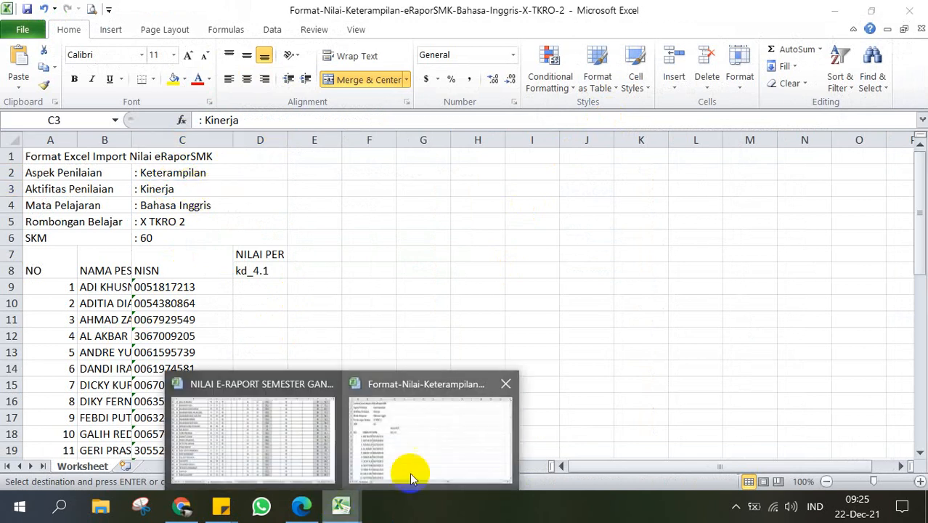
pyautogui.click(263, 445)
pyautogui.scroll(9, 534, 290)
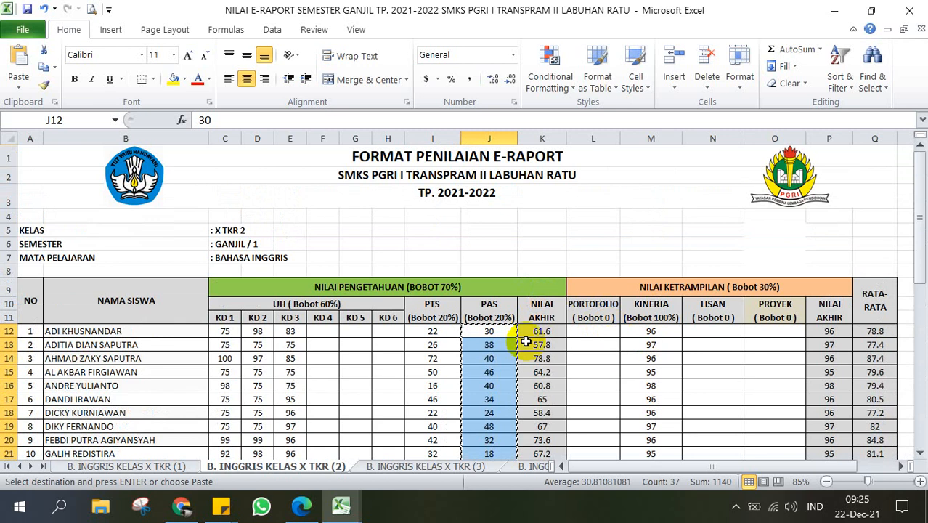
pyautogui.moveTo(653, 331); pyautogui.dragTo(657, 444)
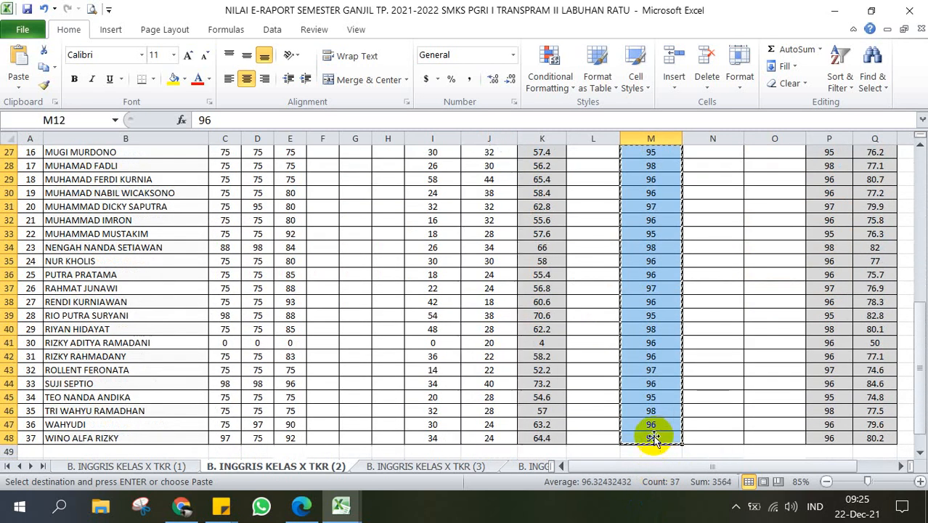
pyautogui.hotkey('ctrl', 'c')
# Step: Paste the copied Kinerja scores under kd_4.1 from D9 in the skill format workbook and check them down the list
pyautogui.click(342, 506)
pyautogui.click(375, 443)
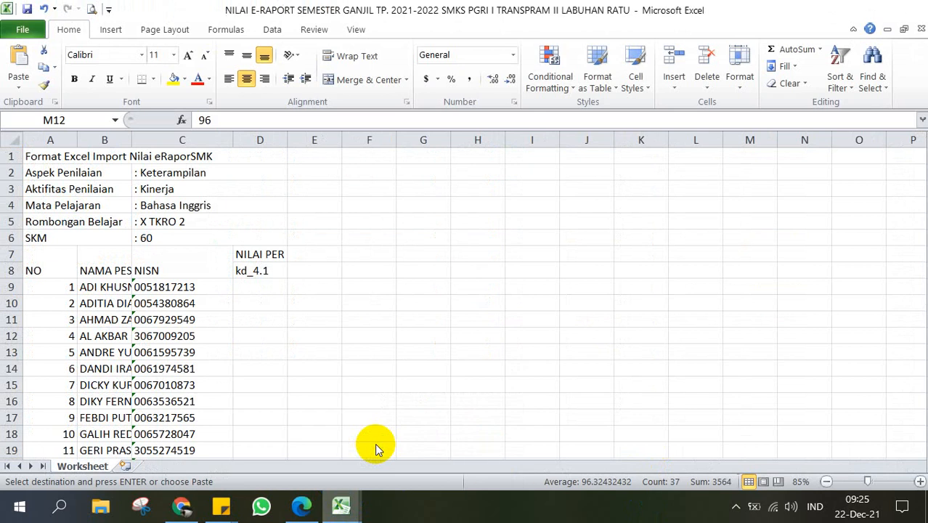
pyautogui.click(272, 286)
pyautogui.hotkey('ctrl', 'v')
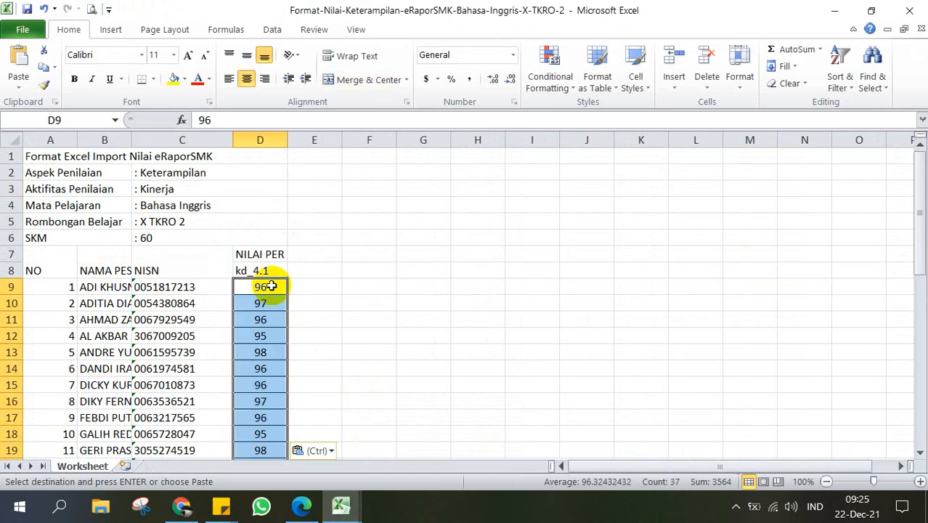
pyautogui.scroll(-10, 272, 281)
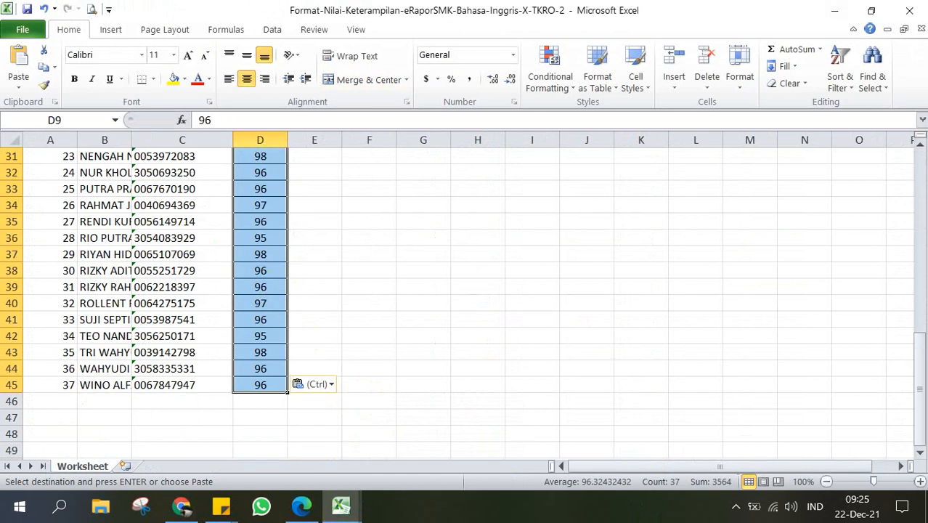
# Step: Save and close the filled Kinerja format workbook, then minimise the gradebook to return to e-Rapor in the browser
pyautogui.click(924, 5)
pyautogui.click(415, 272)
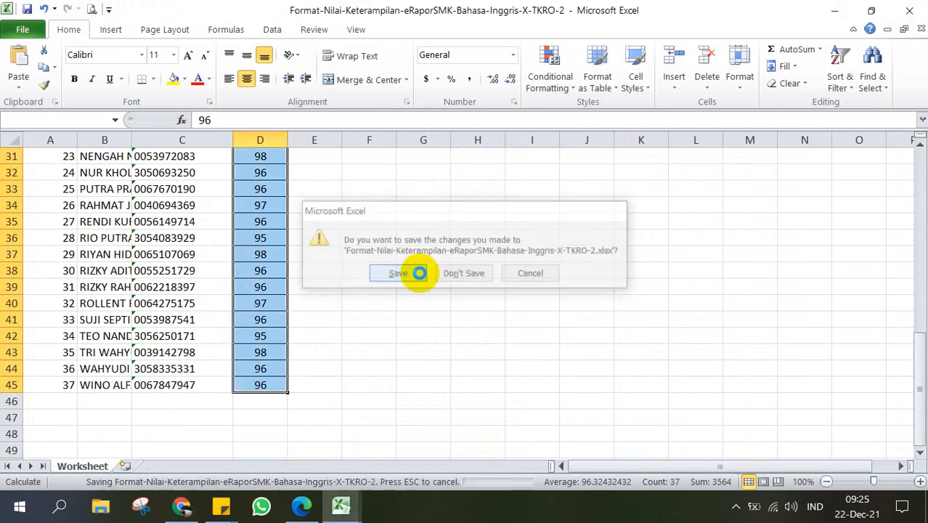
pyautogui.scroll(9, 421, 272)
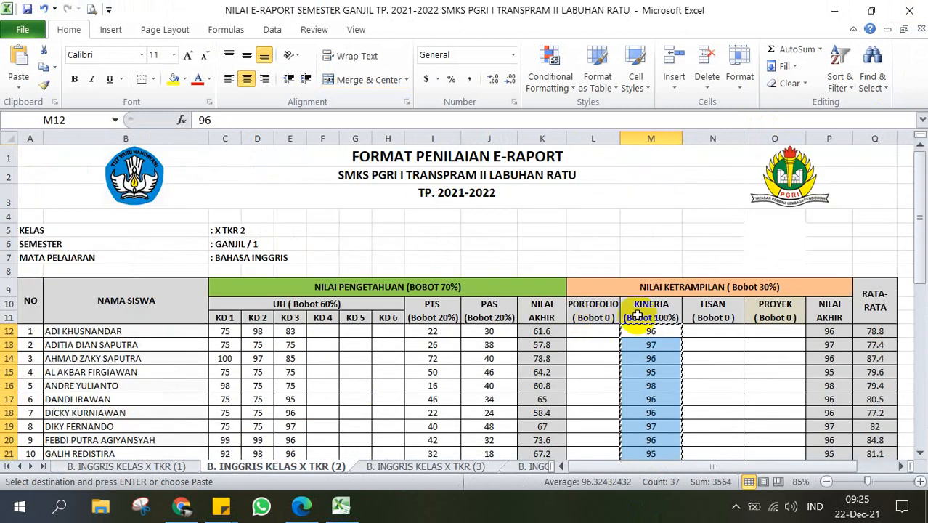
pyautogui.click(654, 300)
pyautogui.click(834, 11)
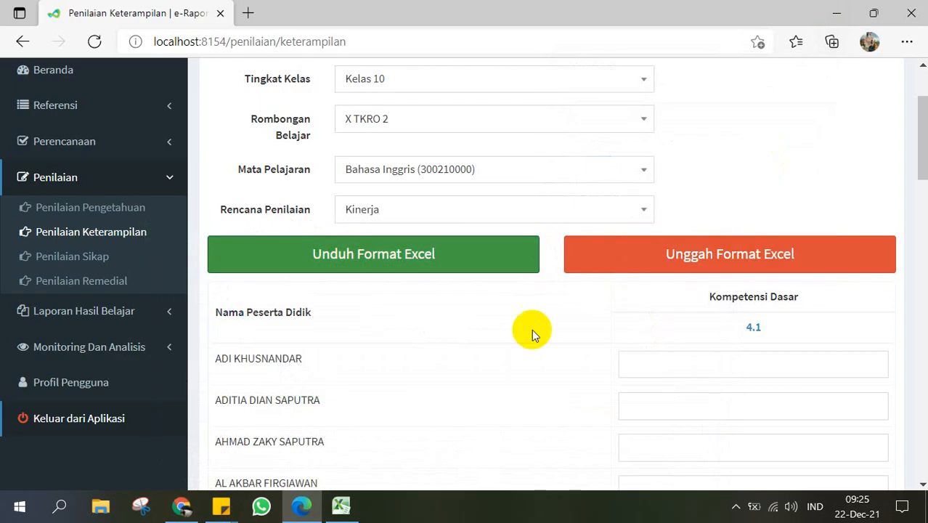
# Step: Upload Format-Nilai-Keterampilan-eRaporSMK-Bahasa-Inggris-X-TKRO-2 from Downloads to the Kinerja skill assessment
pyautogui.click(697, 267)
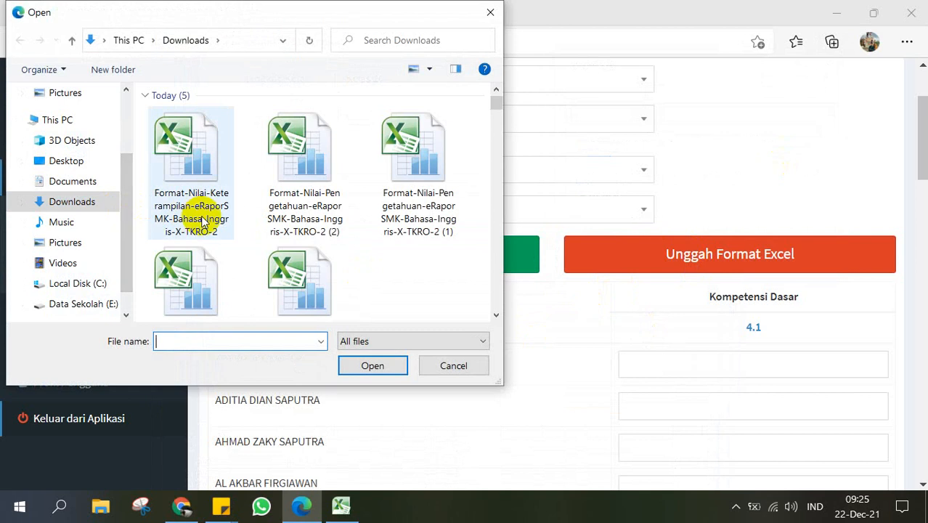
pyautogui.click(204, 222)
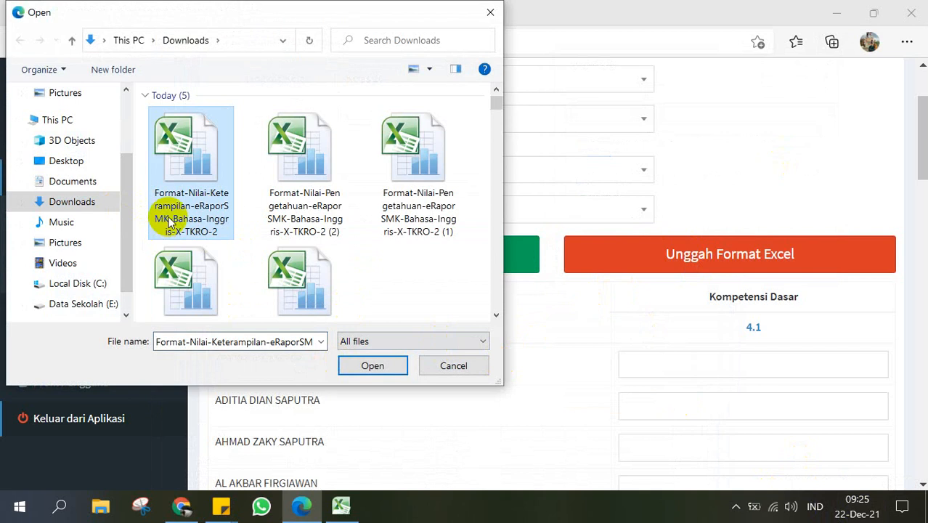
pyautogui.click(377, 366)
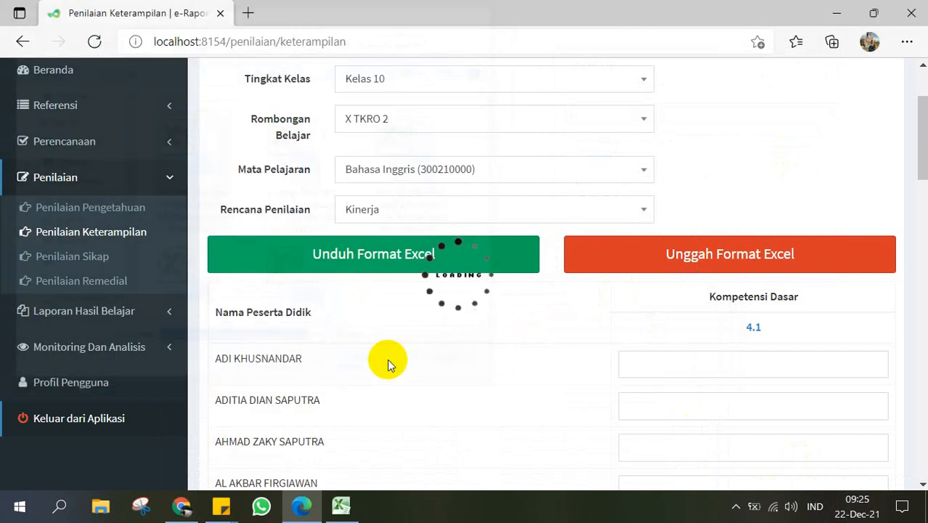
# Step: Check the uploaded Kinerja scores of X TKRO 2 down the list, save them and dismiss the confirmation
pyautogui.scroll(-20, 494, 345)
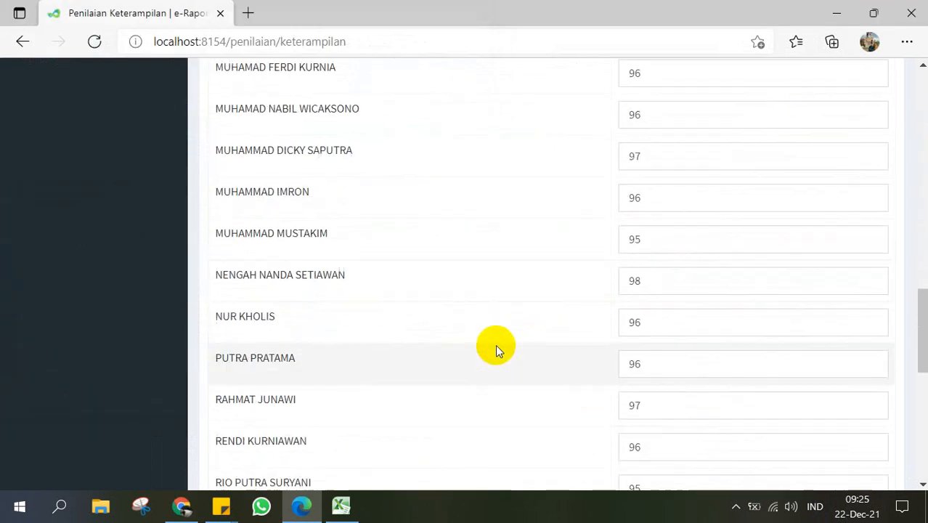
pyautogui.click(236, 385)
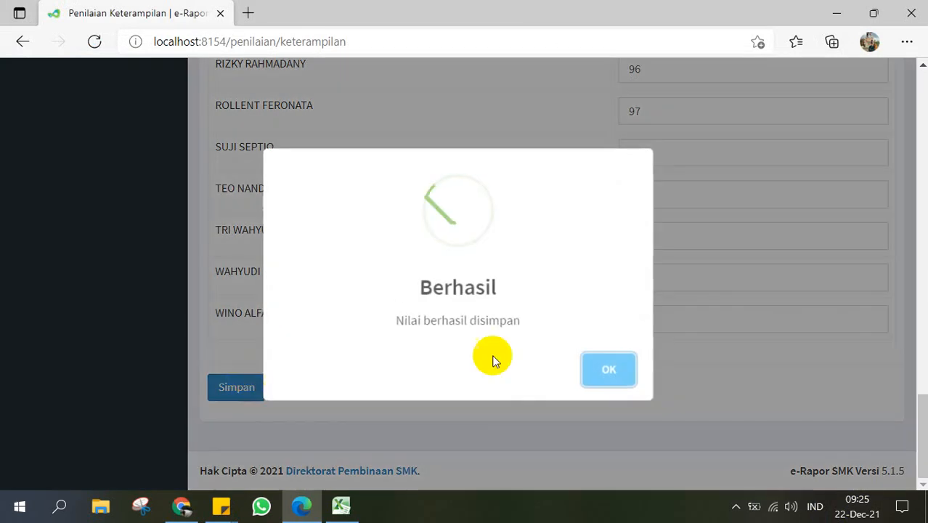
pyautogui.click(594, 371)
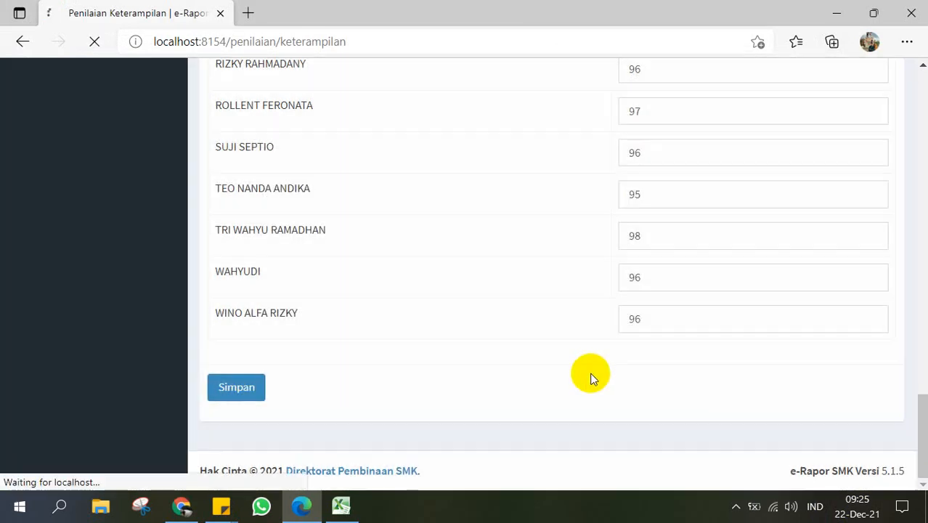
# Step: Revisit the Penilaian Pengetahuan page and return to the Penilaian Keterampilan page
pyautogui.scroll(-1, 166, 357)
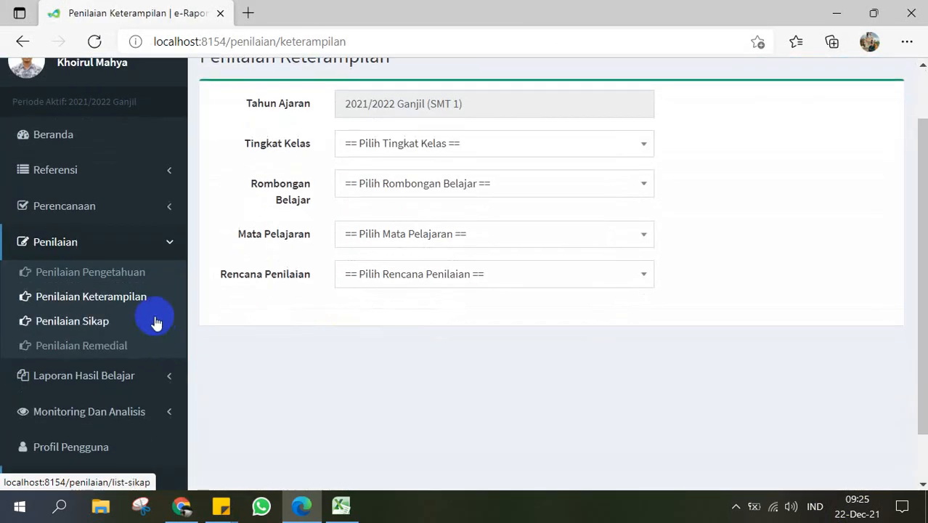
pyautogui.click(90, 271)
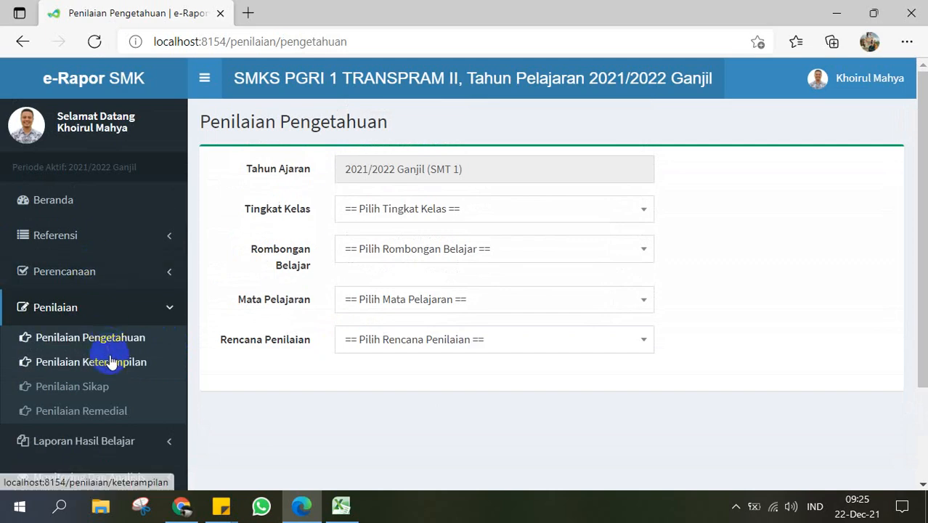
pyautogui.click(111, 360)
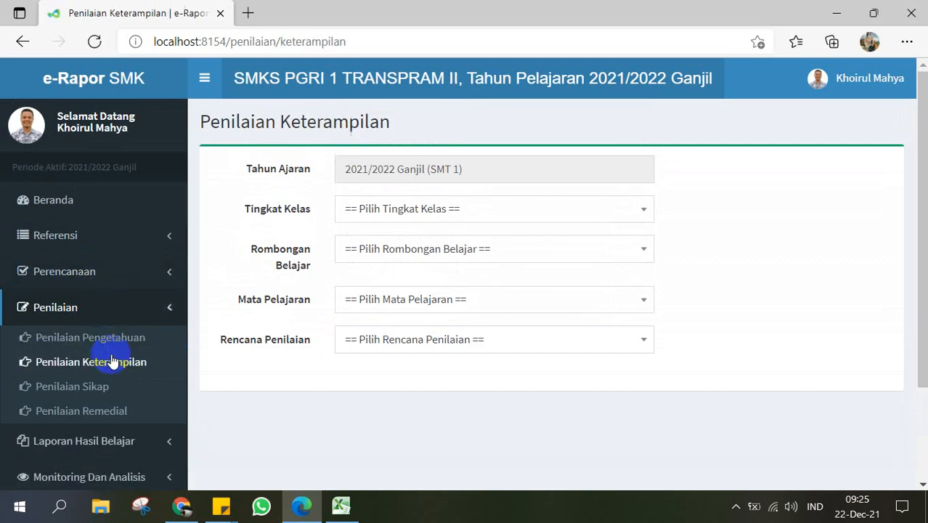
# Step: Open the Penilaian Sikap list and start adding a new attitude assessment
pyautogui.scroll(-1, 111, 361)
pyautogui.click(63, 324)
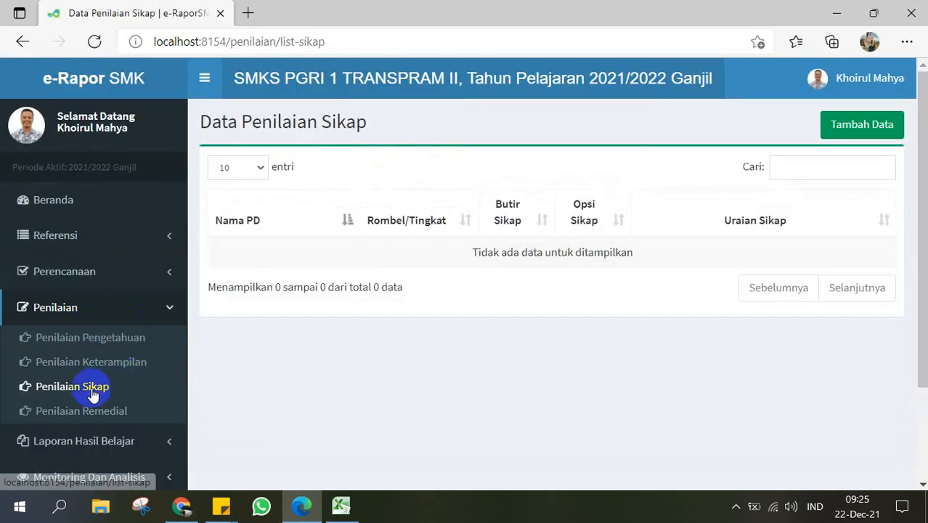
pyautogui.scroll(-1, 73, 389)
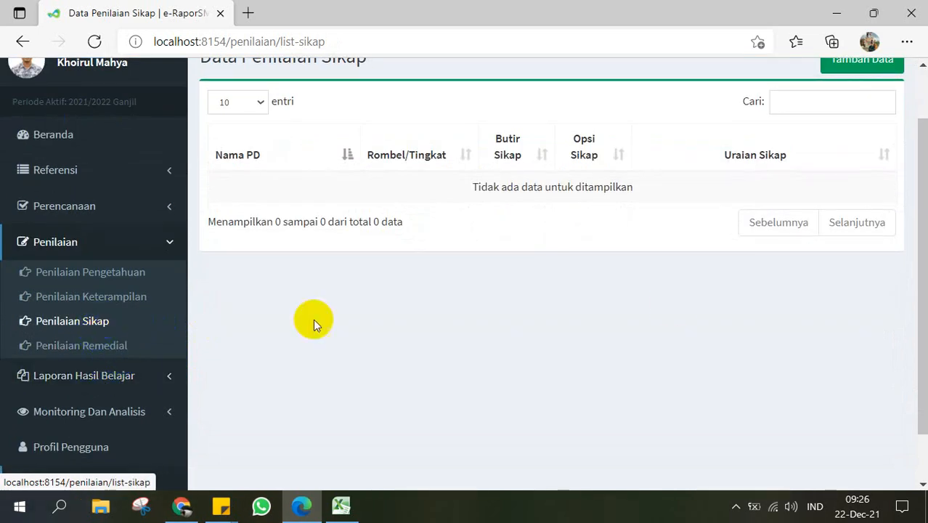
pyautogui.scroll(1, 689, 293)
pyautogui.click(850, 124)
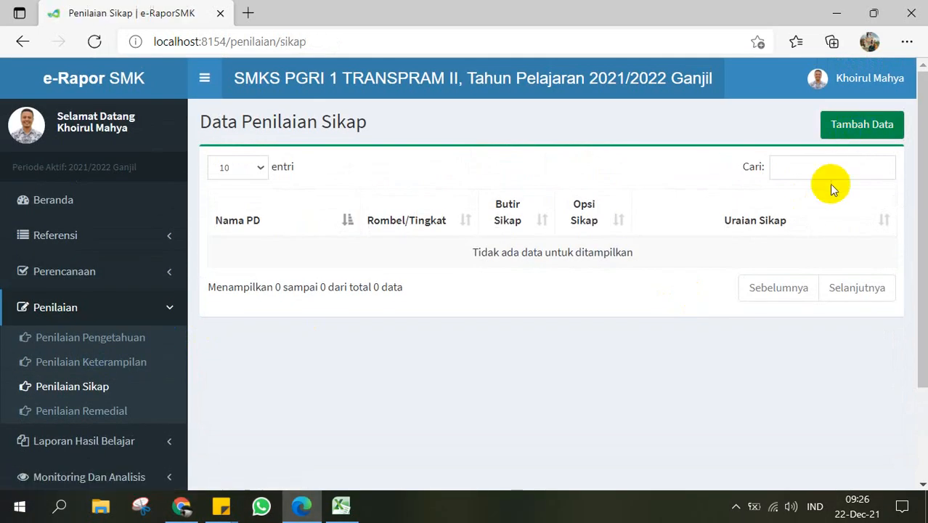
# Step: Select Kelas 10, X TKRO 2 and the first student in the list, and open the form for adding that student's attitude record
pyautogui.click(512, 215)
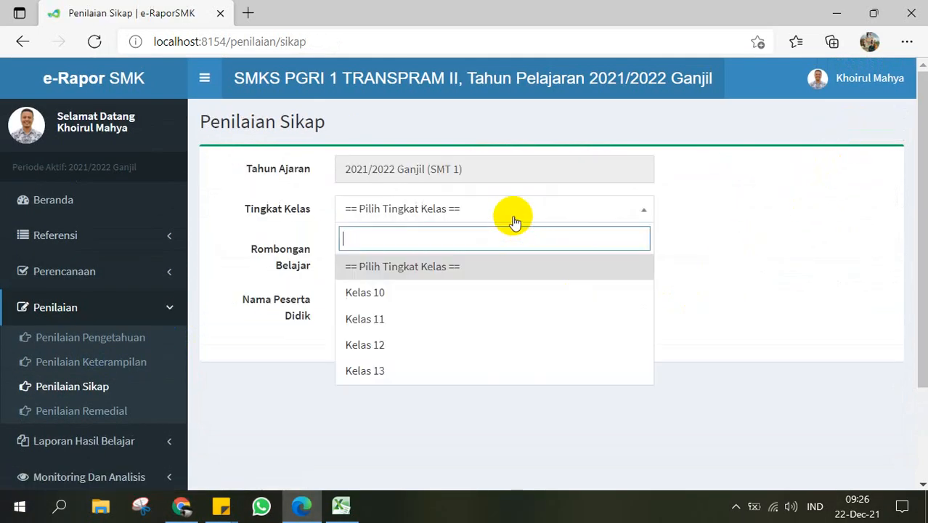
pyautogui.click(443, 293)
pyautogui.click(440, 250)
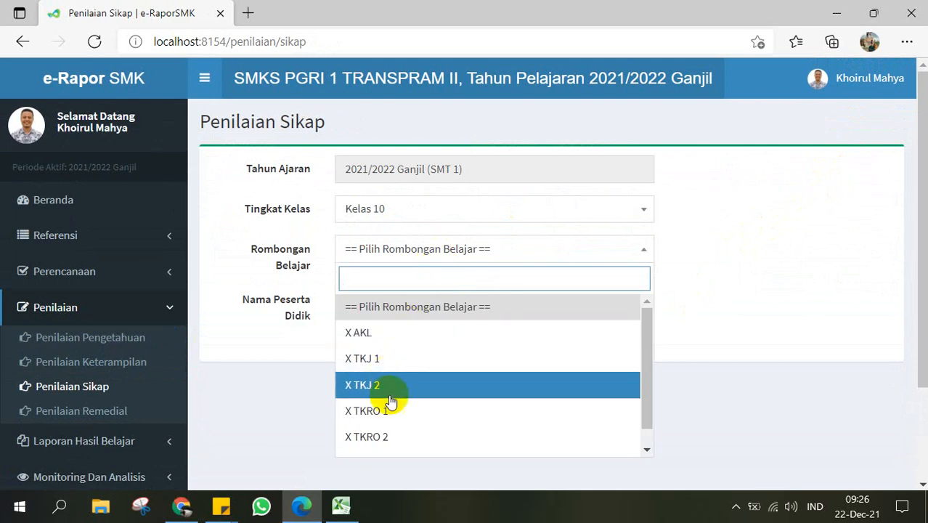
pyautogui.click(377, 436)
pyautogui.click(416, 303)
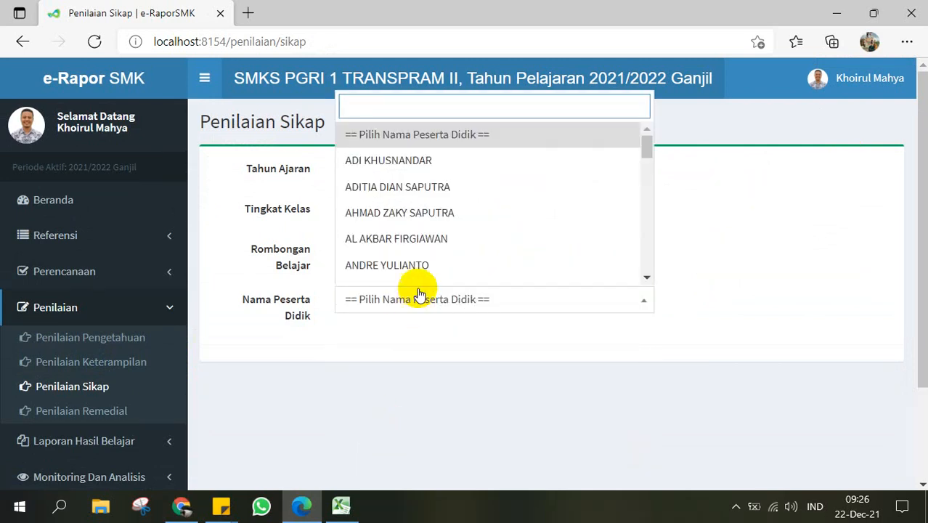
pyautogui.click(433, 160)
pyautogui.scroll(-1, 440, 194)
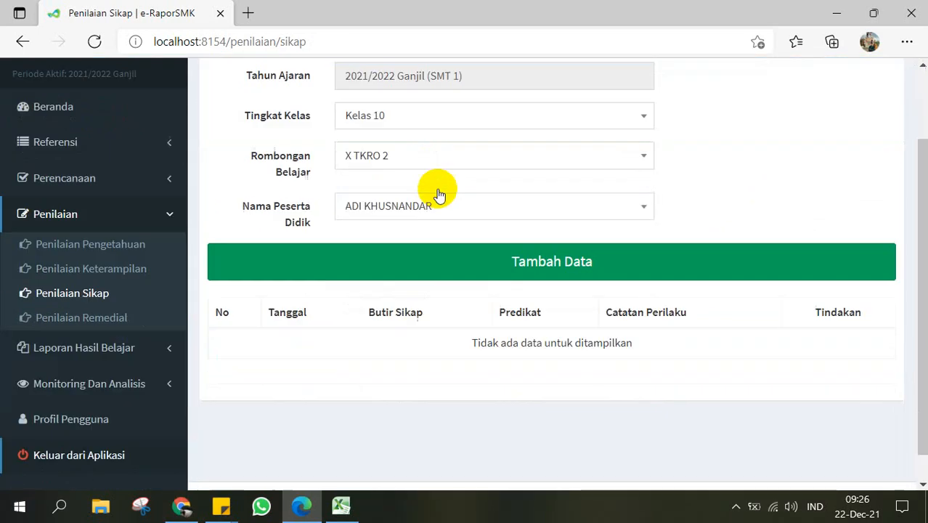
pyautogui.scroll(-1, 439, 194)
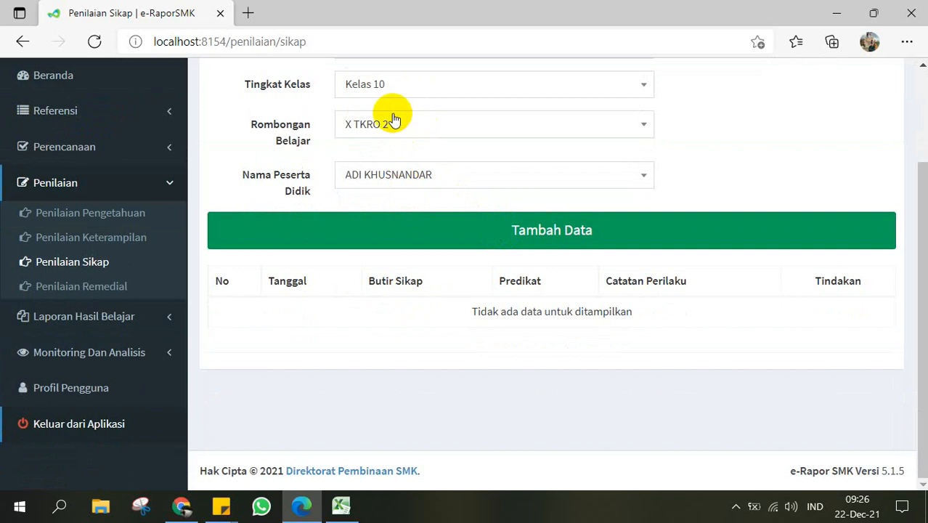
pyautogui.click(513, 242)
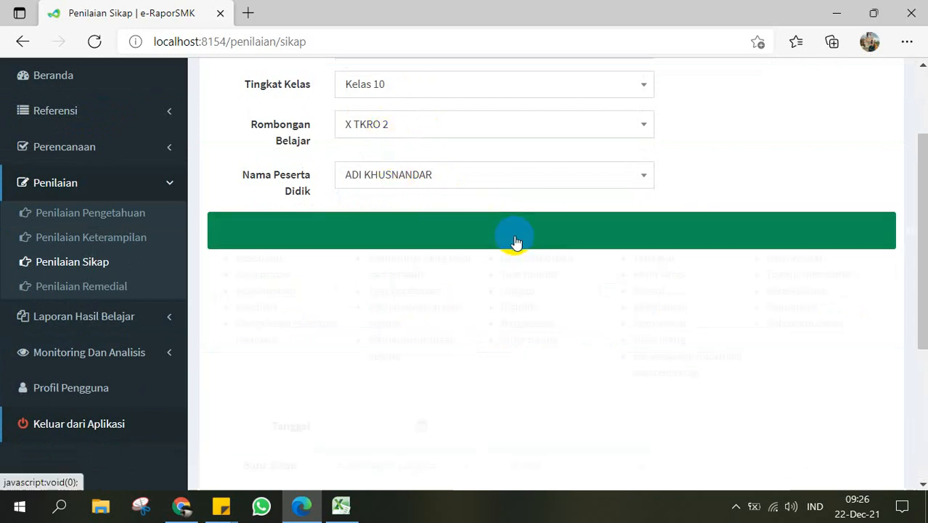
# Step: Date the attitude record 05-12-2021 and choose Gotong-royong as its Butir Sikap
pyautogui.scroll(-2, 457, 306)
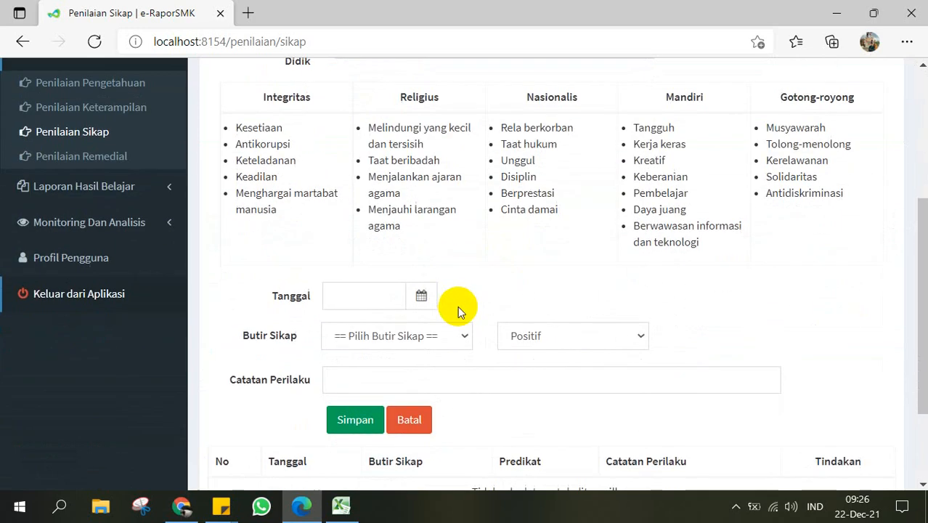
pyautogui.click(373, 292)
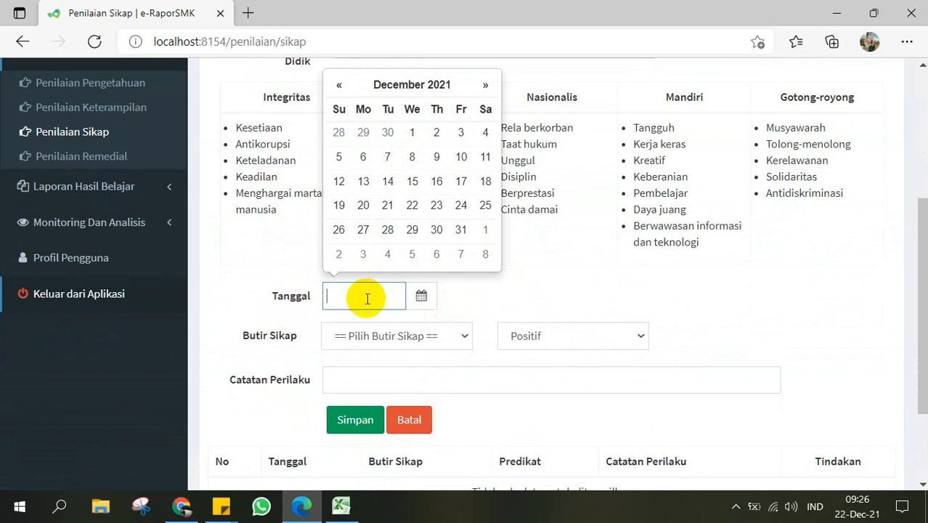
pyautogui.click(339, 157)
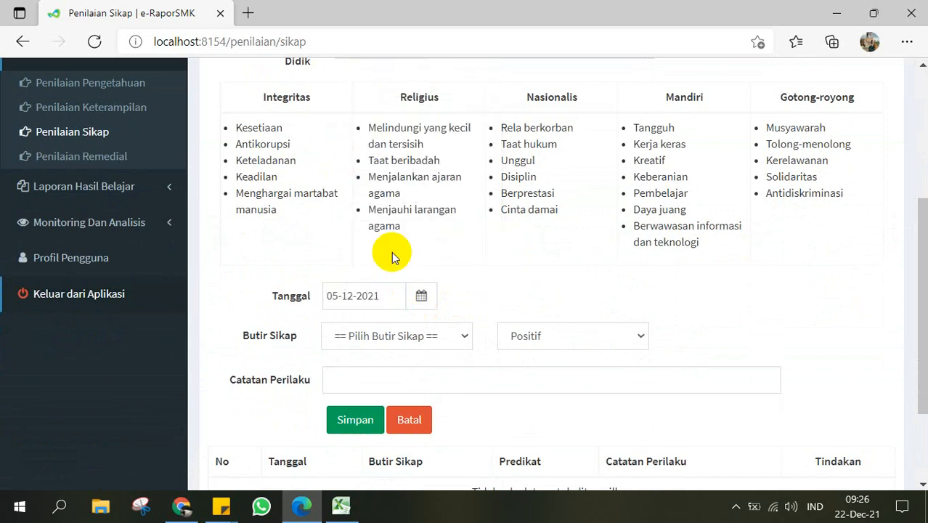
pyautogui.scroll(2, 410, 320)
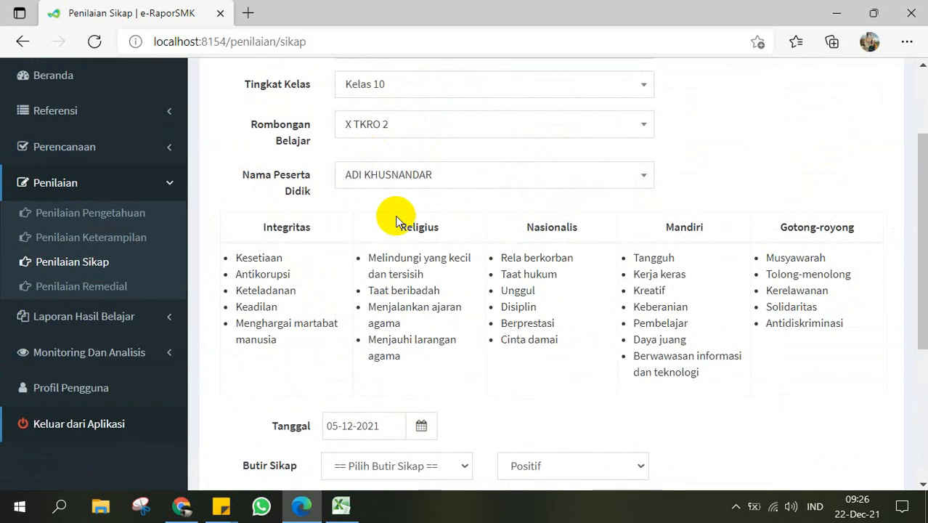
pyautogui.scroll(-2, 397, 213)
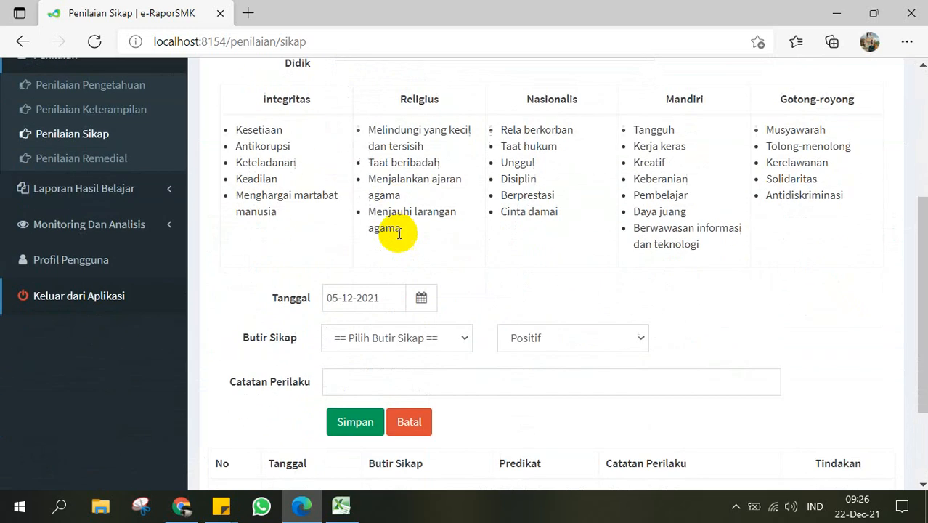
pyautogui.click(432, 338)
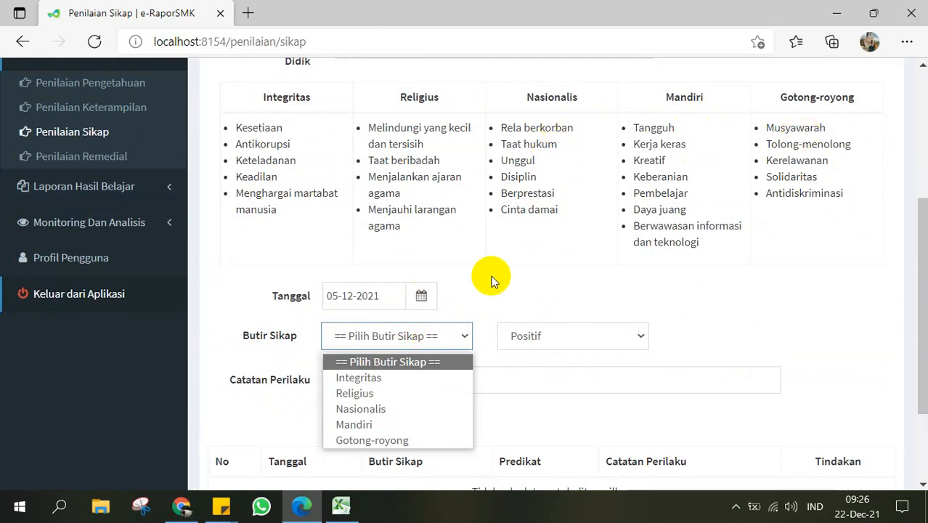
pyautogui.click(393, 440)
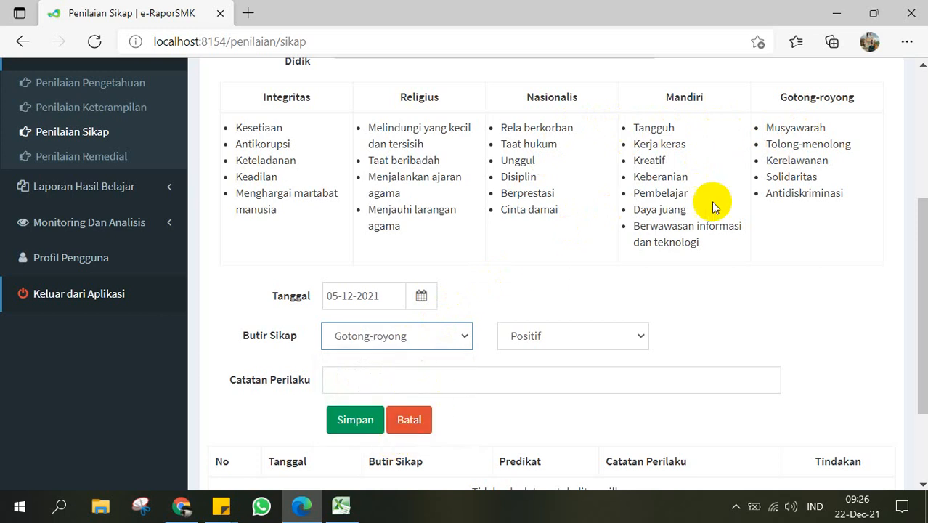
# Step: Enter "Tolong menolong sesama siswa dan guru" as the Catatan Perilaku of the attitude record
pyautogui.click(405, 382)
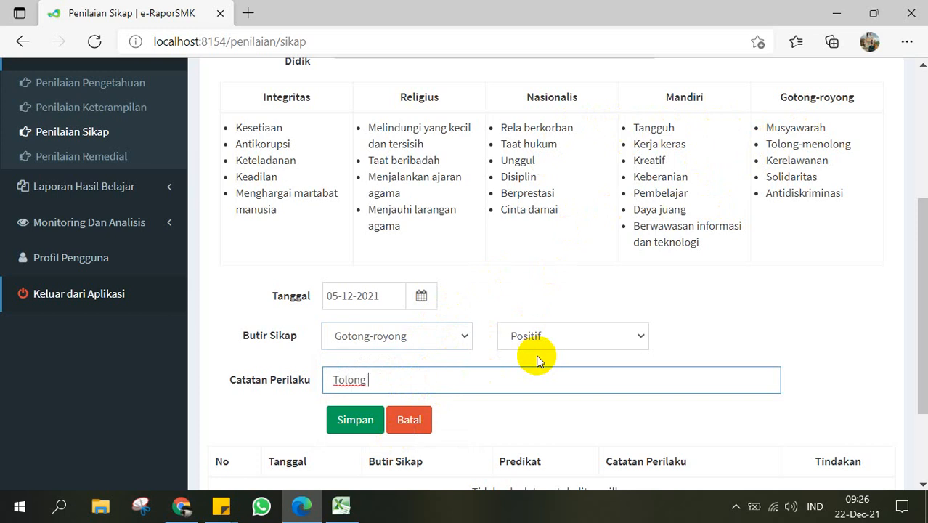
pyautogui.write('Tolong menolong se')
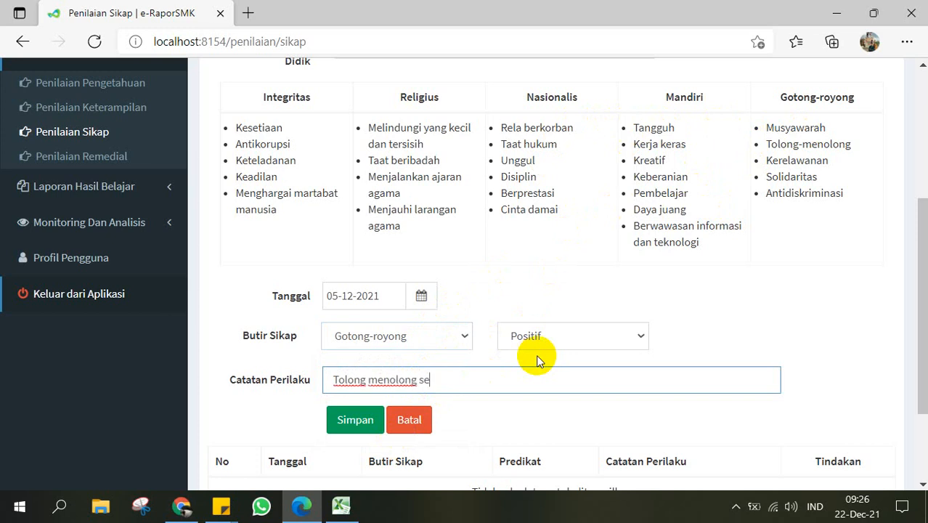
pyautogui.write('sama siswa dan guru')
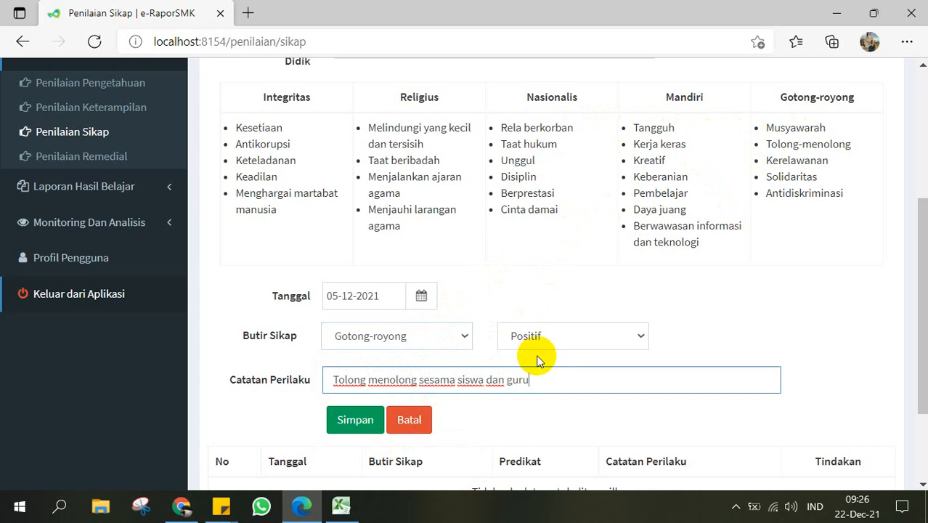
pyautogui.scroll(-2, 501, 353)
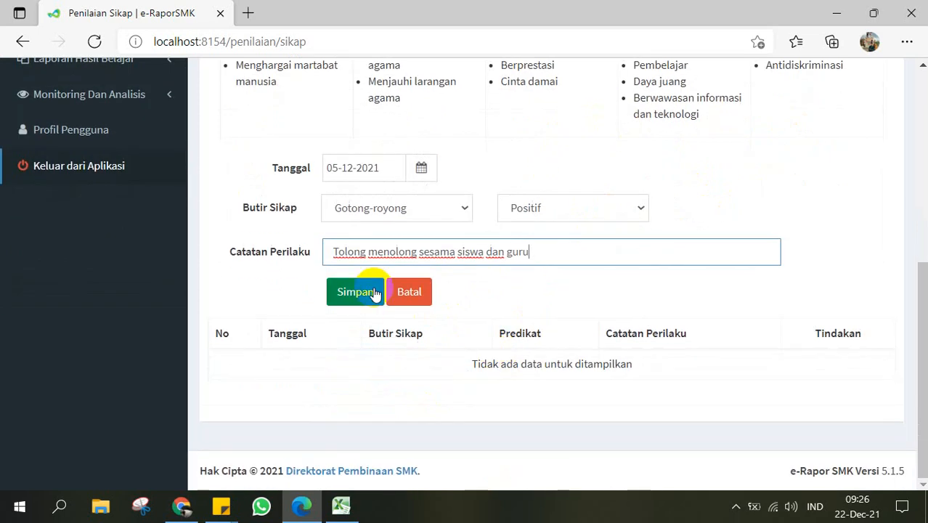
# Step: Look through the Nama Peserta Didik list of X TKRO 2, keeping the first student selected
pyautogui.scroll(3, 375, 293)
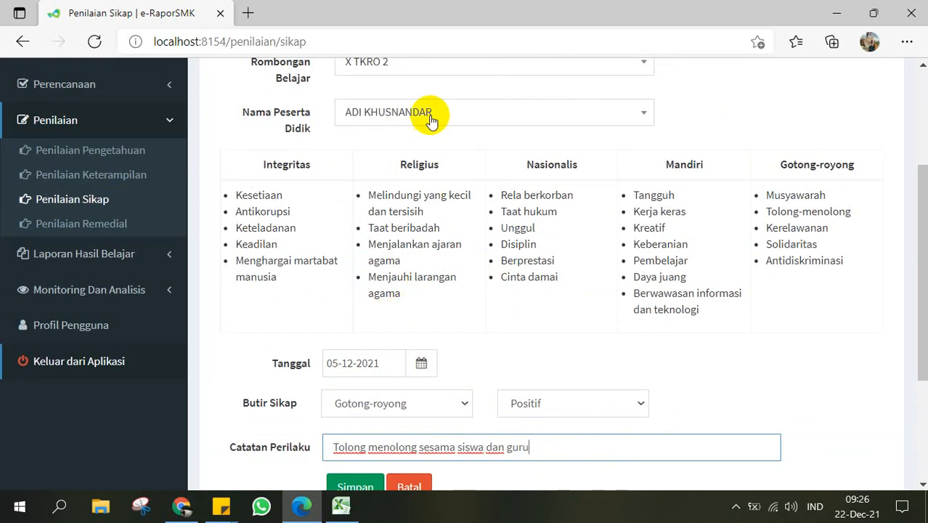
pyautogui.click(434, 116)
pyautogui.click(434, 116)
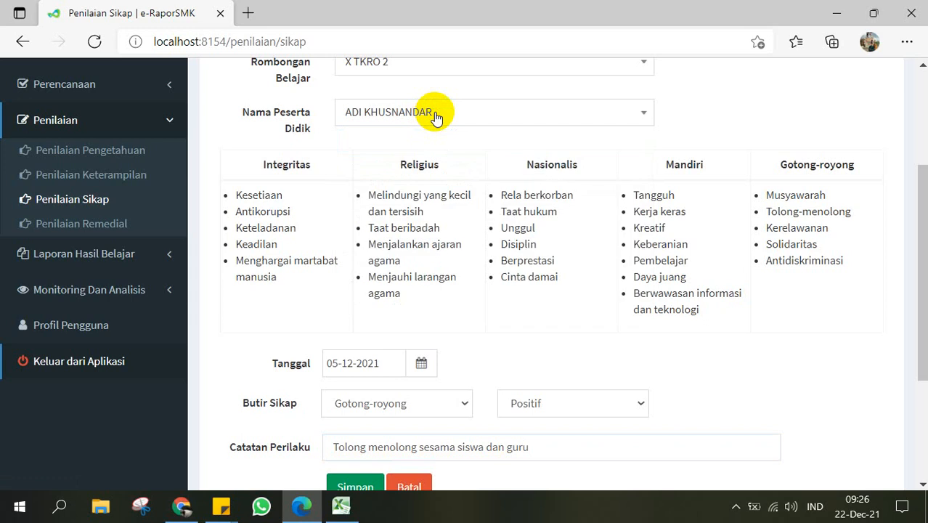
pyautogui.click(431, 120)
pyautogui.scroll(-1, 424, 210)
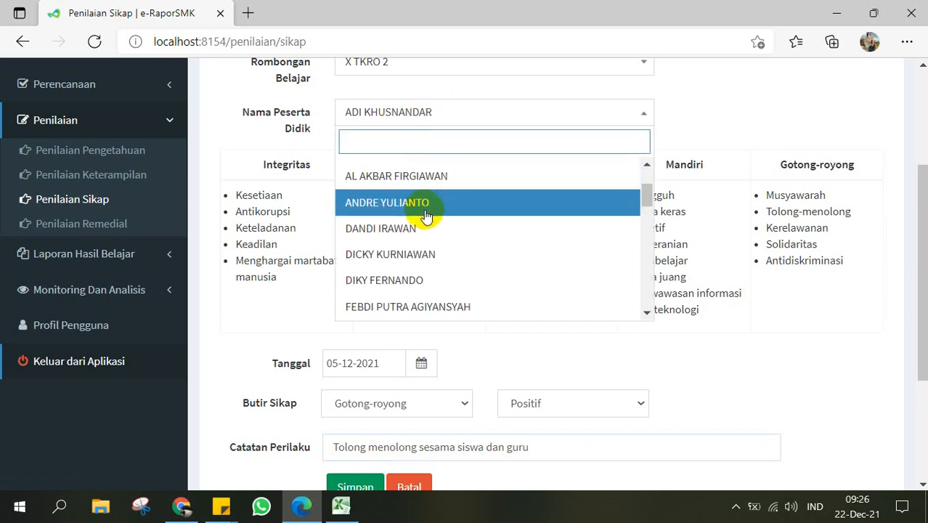
pyautogui.click(470, 118)
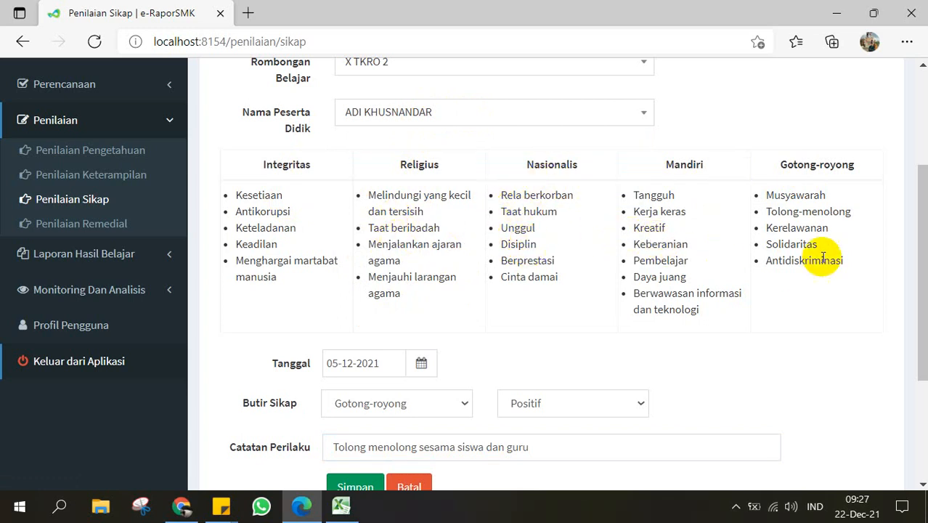
# Step: Save the first student's Gotong-royong attitude record and look over the form's selections
pyautogui.scroll(-2, 570, 301)
pyautogui.click(355, 357)
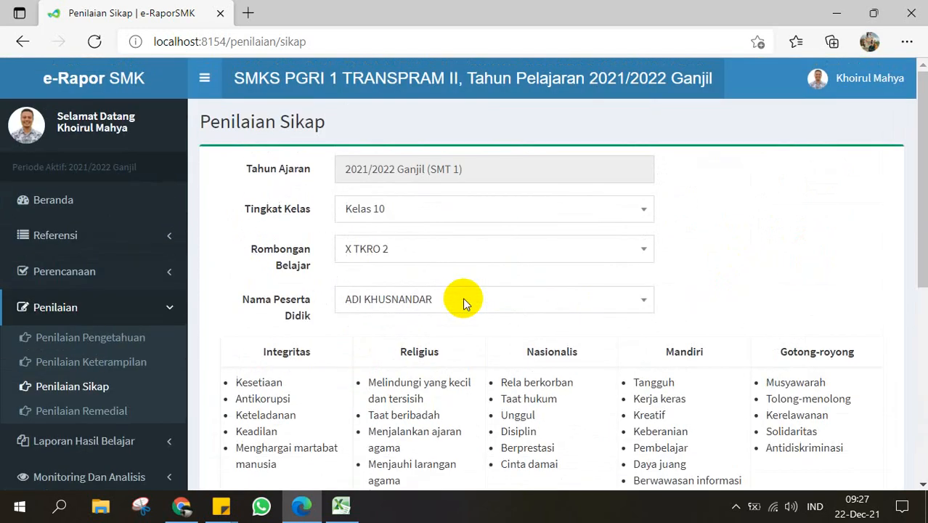
pyautogui.scroll(-1, 371, 310)
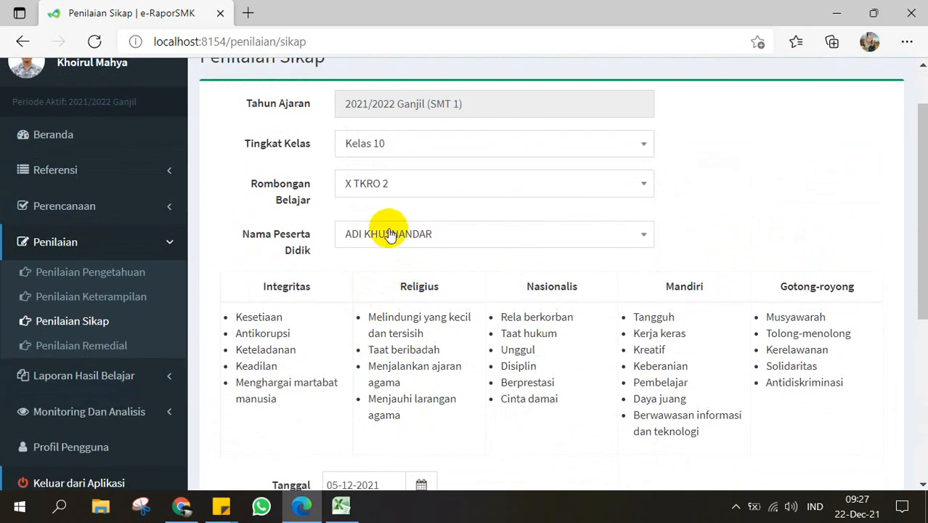
# Step: Open Penilaian Remedial and select Kelas 10, X TKRO 2, Bahasa Inggris (300210000) and the Pengetahuan aspect
pyautogui.click(120, 352)
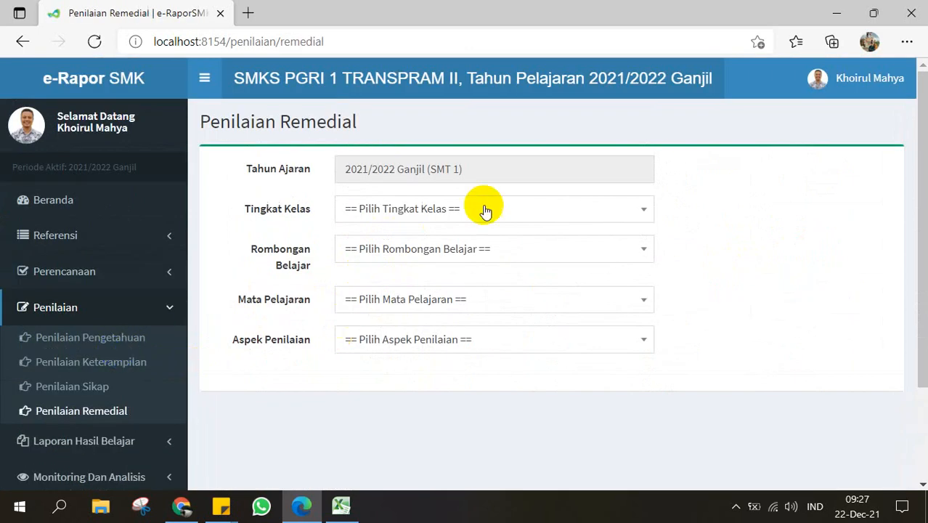
pyautogui.click(491, 208)
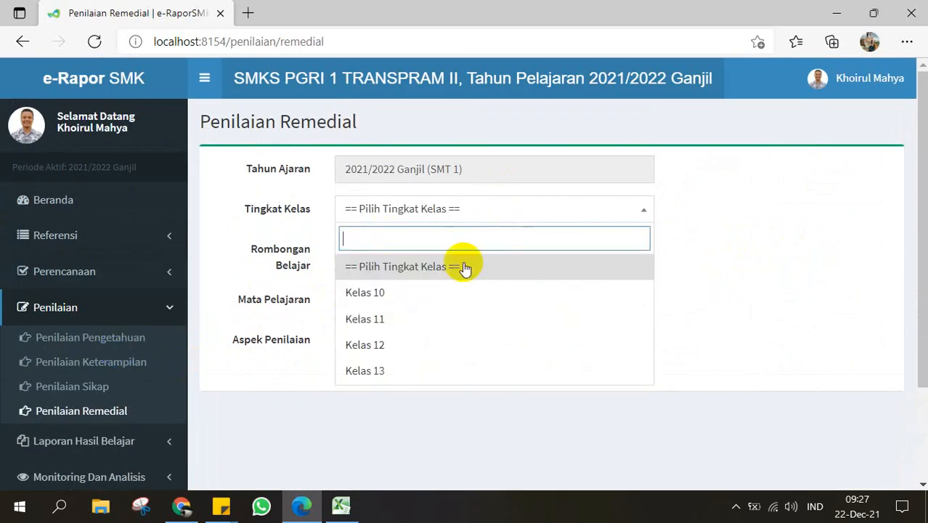
pyautogui.click(427, 291)
pyautogui.click(448, 249)
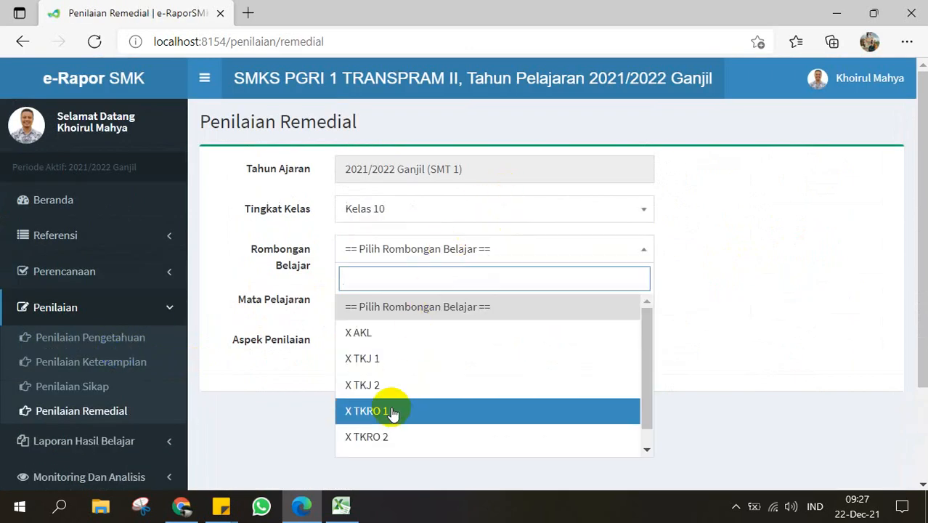
pyautogui.click(384, 435)
pyautogui.click(414, 305)
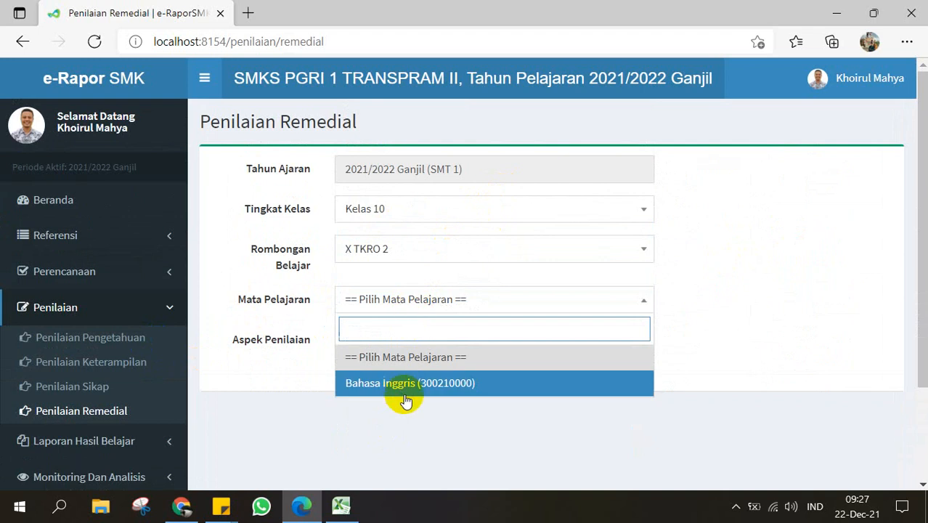
pyautogui.click(405, 384)
pyautogui.click(408, 340)
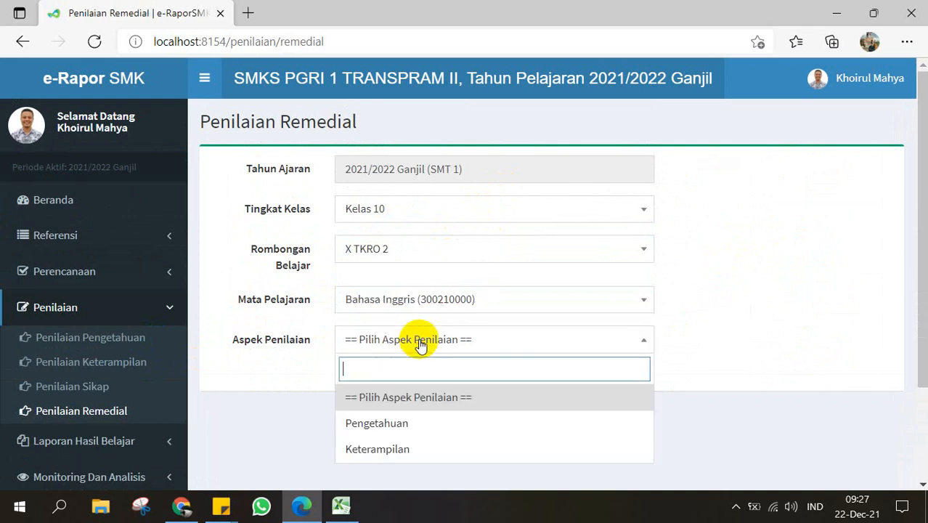
pyautogui.click(403, 433)
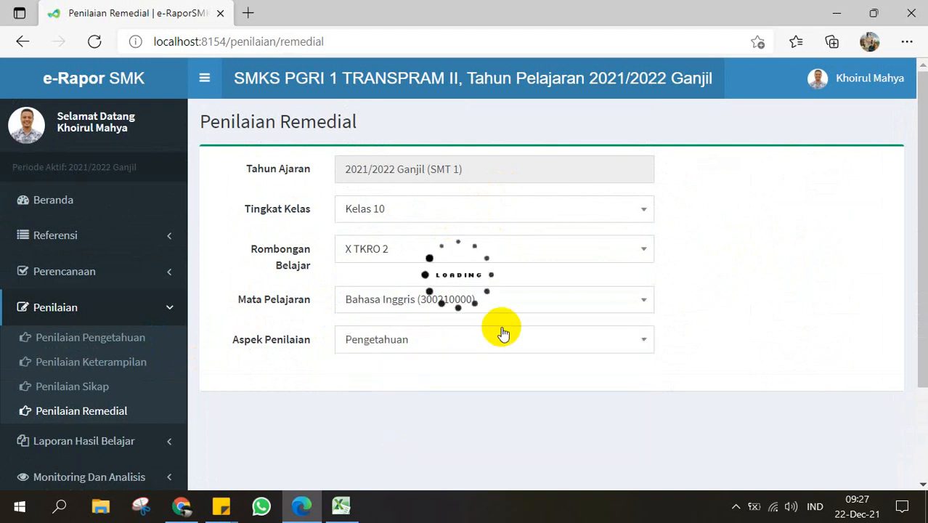
# Step: Examine which students' scores for Kompetensi Dasar 3.1 to 3.3 are marked Tidak tuntas throughout the remedial list
pyautogui.scroll(-2, 497, 327)
pyautogui.scroll(-1, 448, 156)
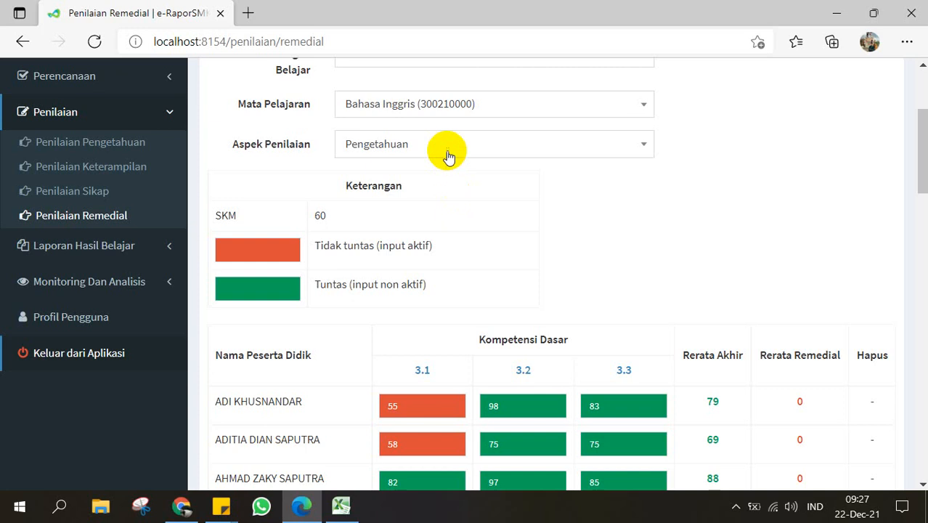
pyautogui.scroll(-1, 717, 309)
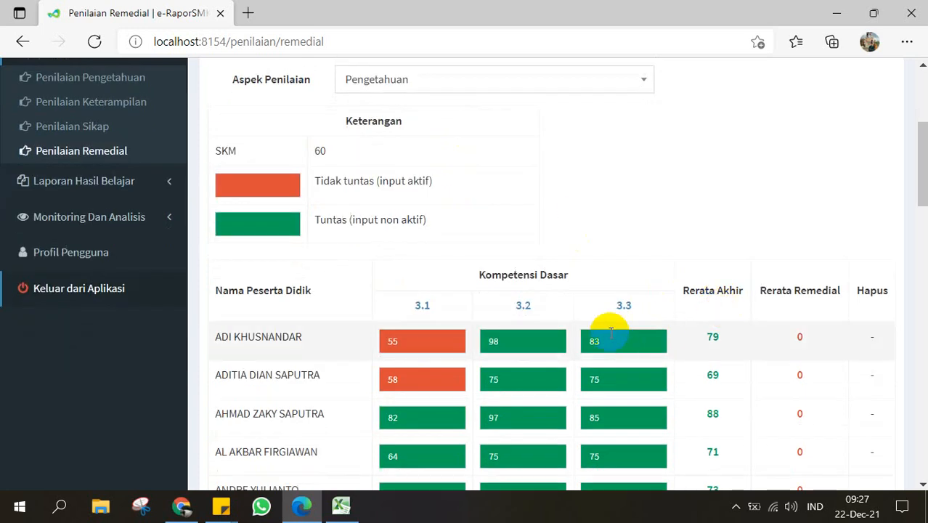
pyautogui.scroll(-2, 400, 239)
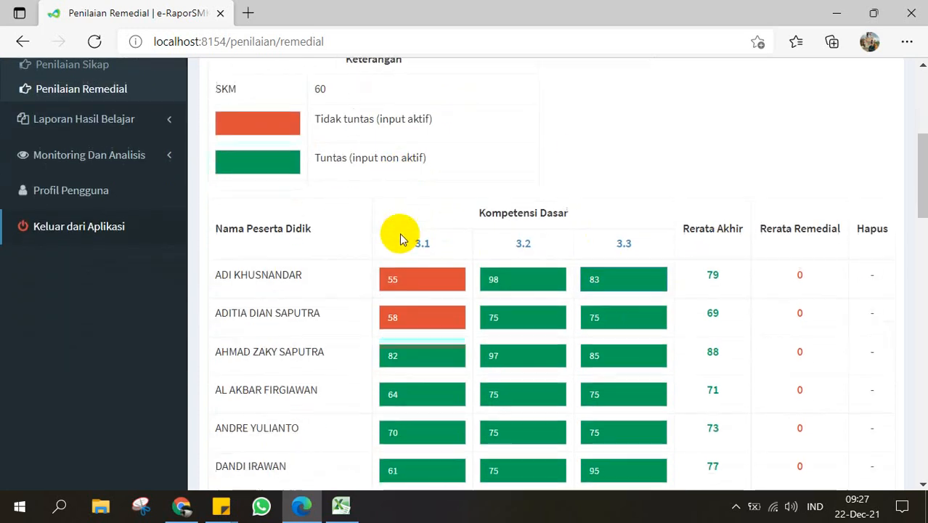
pyautogui.scroll(-8, 457, 239)
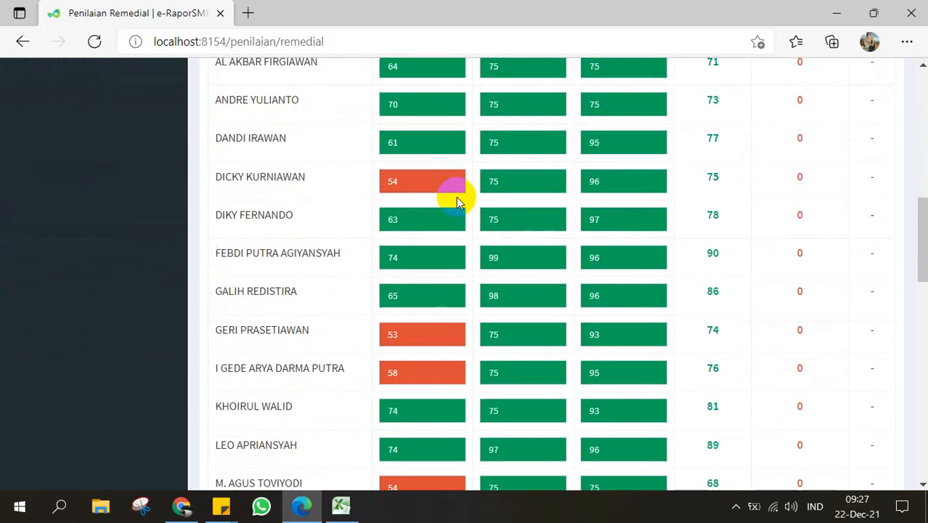
pyautogui.scroll(-10, 677, 312)
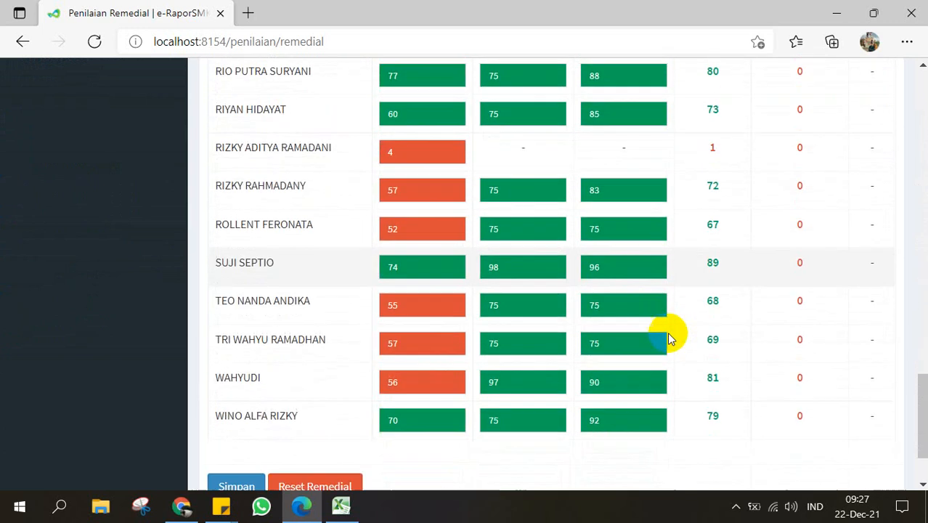
pyautogui.scroll(-2, 589, 256)
pyautogui.scroll(20, 430, 388)
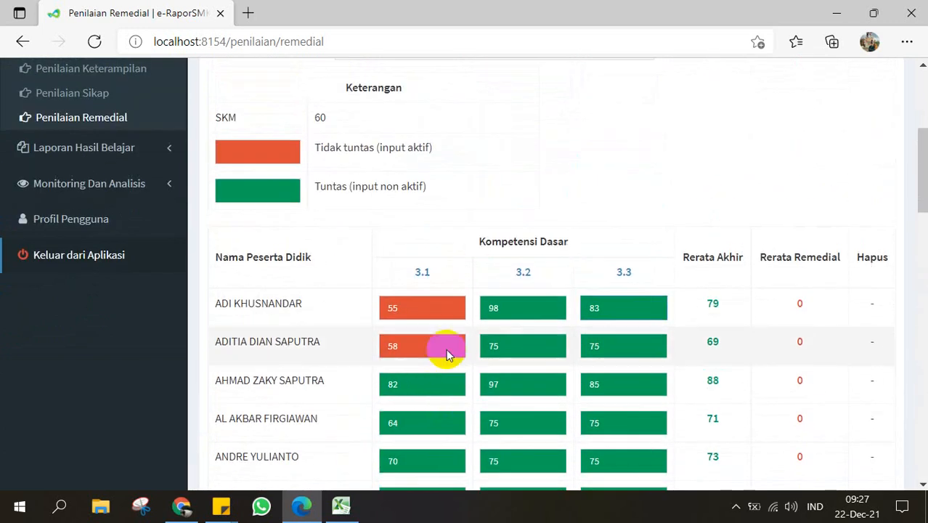
# Step: Check the SKM legend against the first student's scores and Rerata Akhir, highlighting the Kompetensi Dasar 3.2 score
pyautogui.scroll(4, 460, 220)
pyautogui.scroll(-1, 557, 287)
pyautogui.scroll(-2, 557, 287)
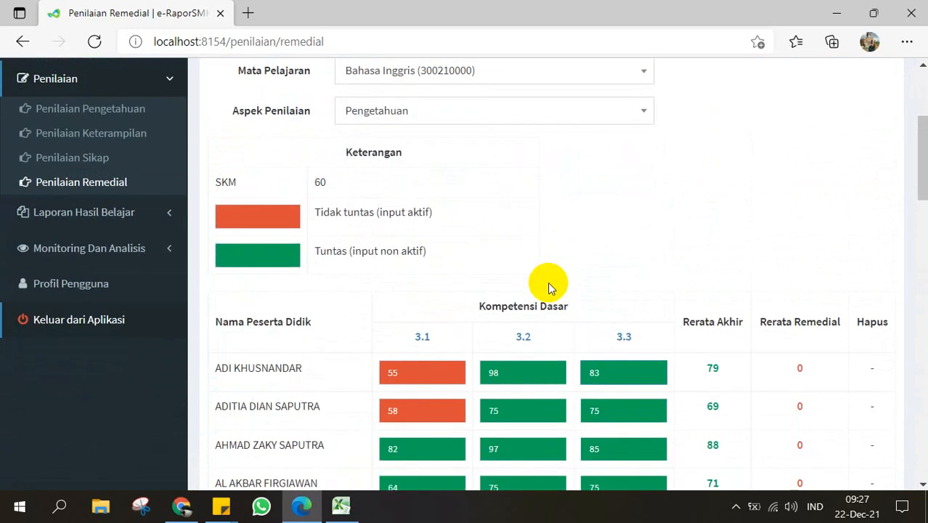
pyautogui.scroll(-3, 579, 269)
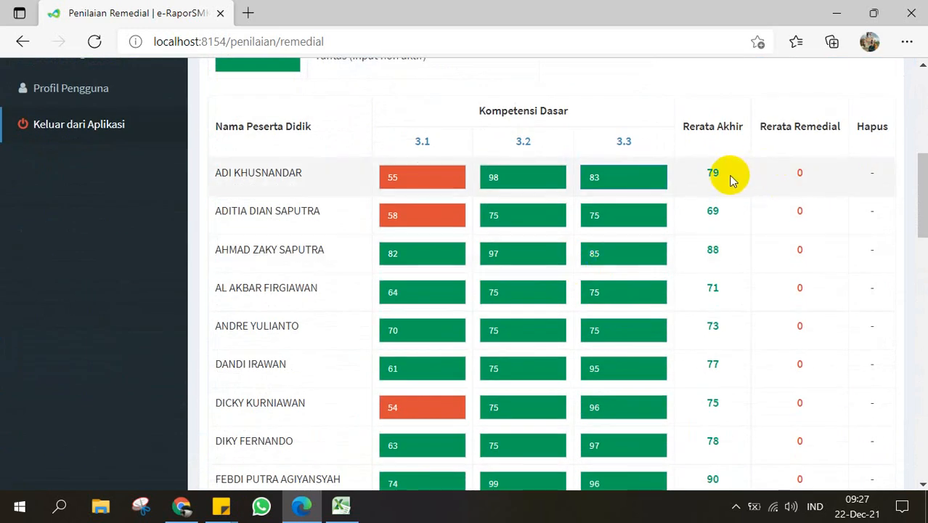
pyautogui.doubleClick(499, 181)
pyautogui.click(530, 153)
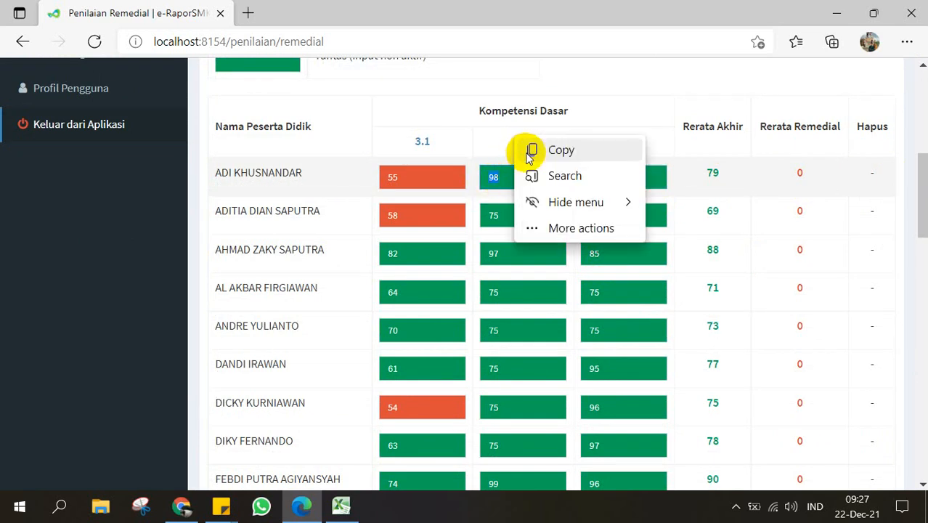
pyautogui.click(480, 164)
# Step: Save the Pengetahuan remedial scores at the end of the X TKRO 2 list and return to the first students
pyautogui.scroll(-10, 468, 225)
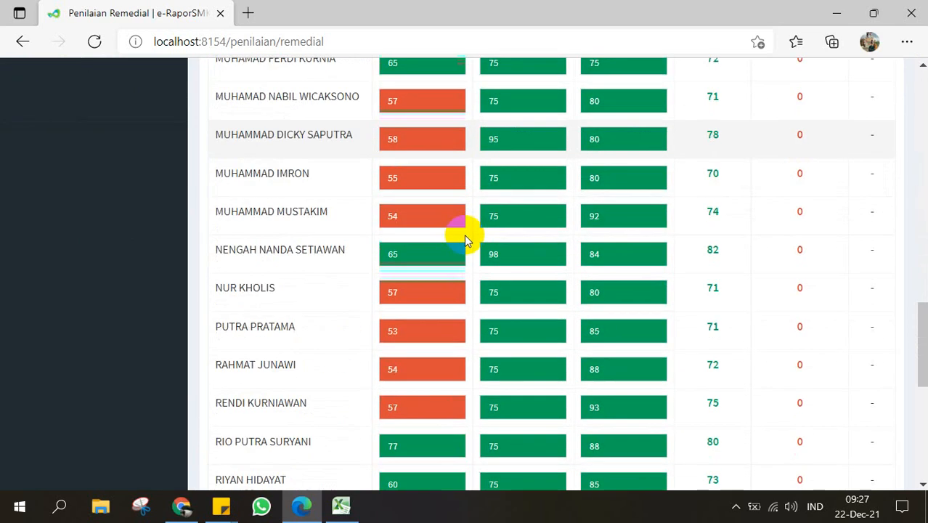
pyautogui.scroll(-1, 436, 305)
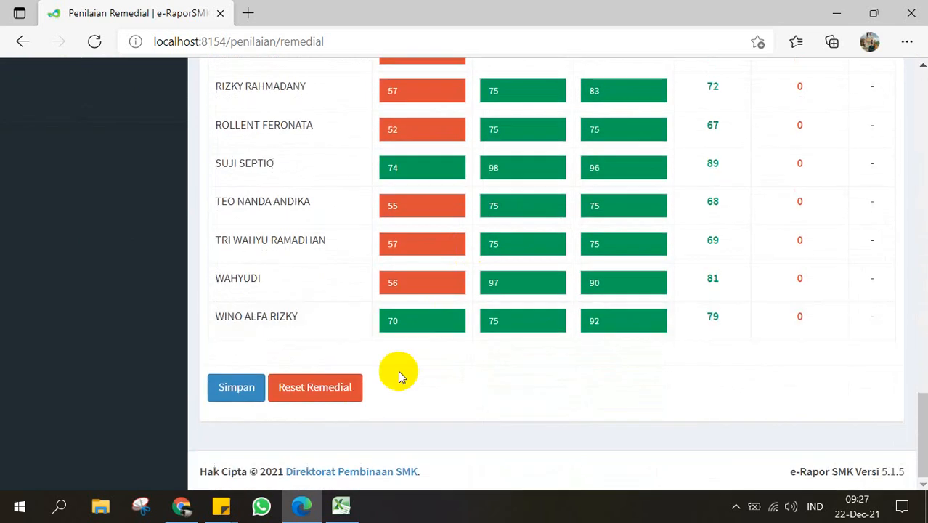
pyautogui.click(240, 388)
pyautogui.scroll(10, 257, 392)
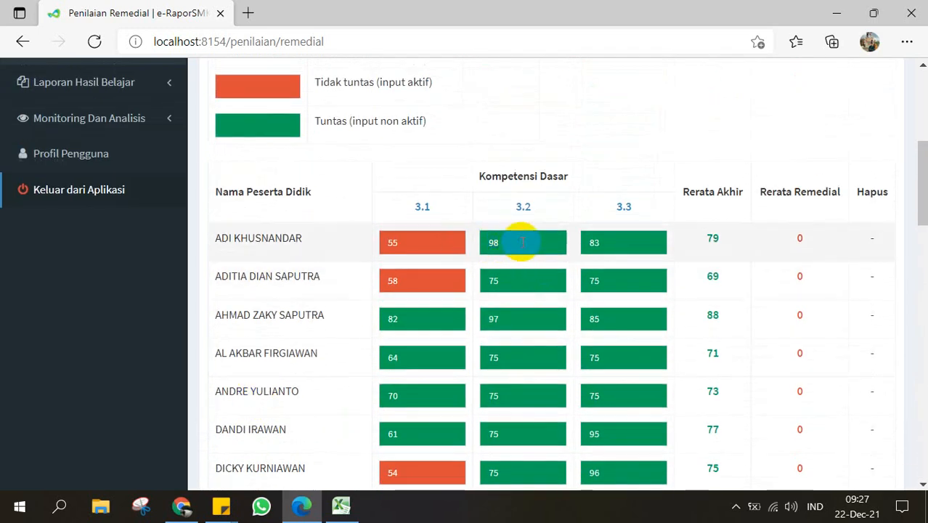
pyautogui.scroll(2, 459, 218)
pyautogui.scroll(-1, 460, 218)
pyautogui.scroll(3, 459, 217)
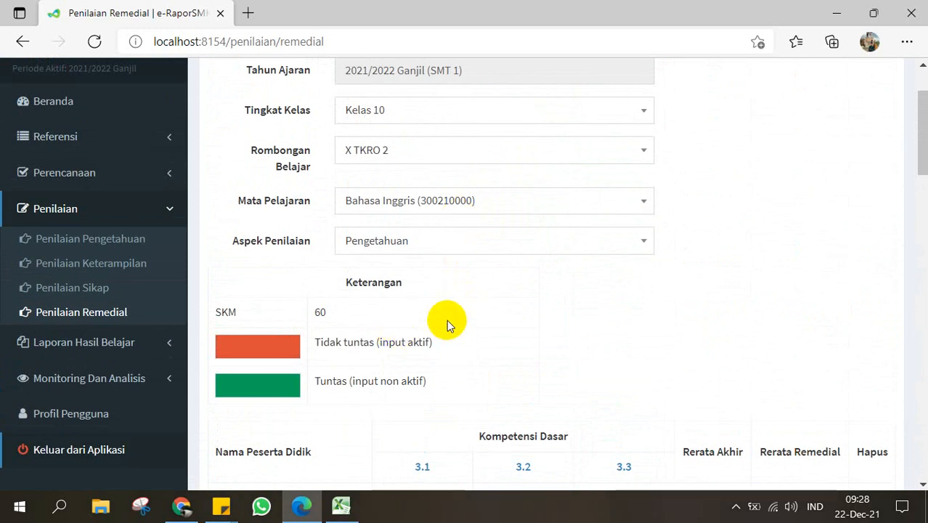
pyautogui.scroll(-2, 446, 320)
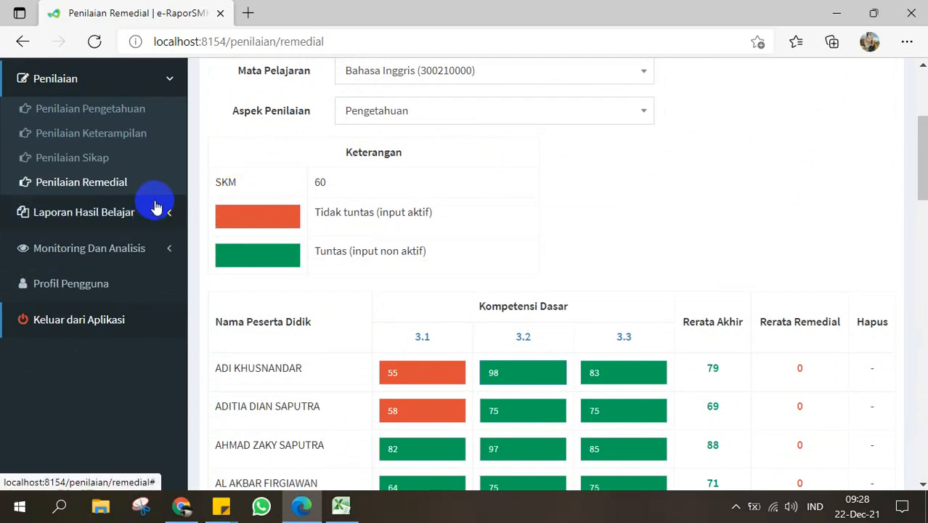
pyautogui.scroll(1, 156, 207)
pyautogui.click(172, 147)
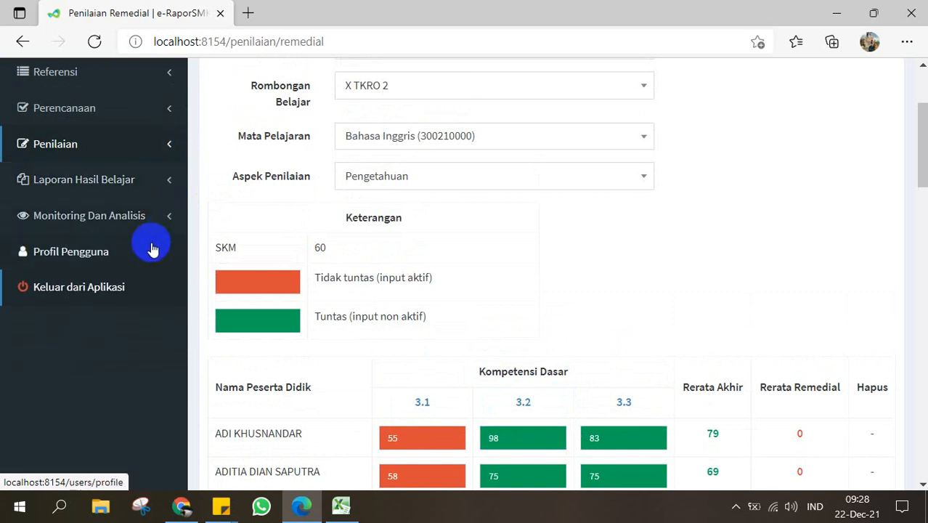
pyautogui.scroll(1, 159, 170)
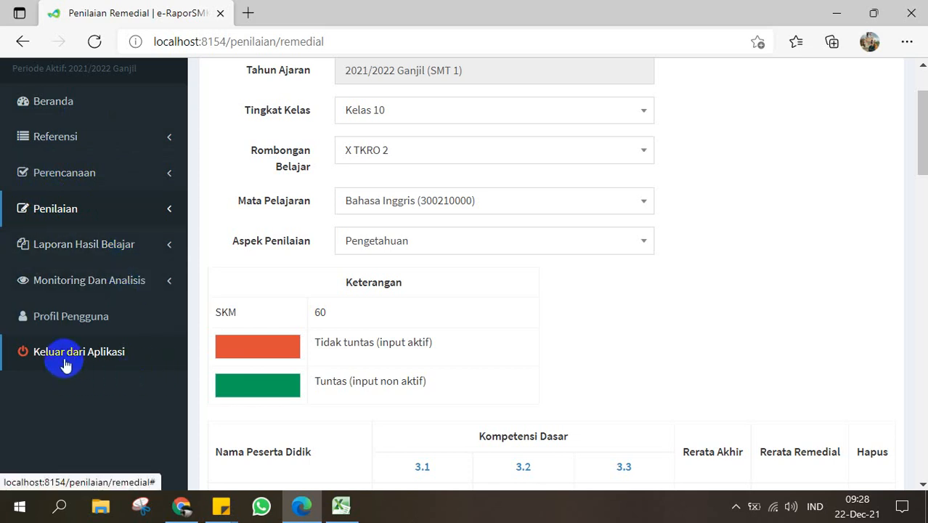
pyautogui.click(735, 506)
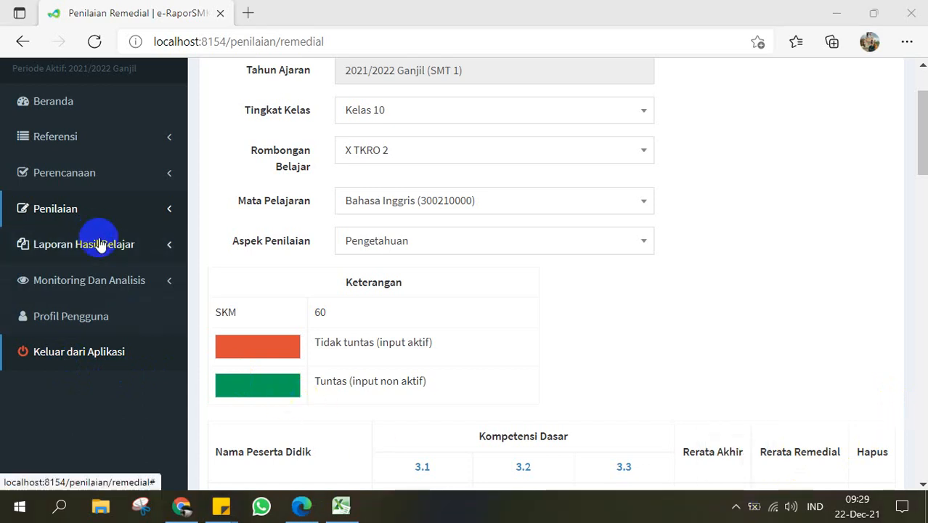
pyautogui.click(101, 245)
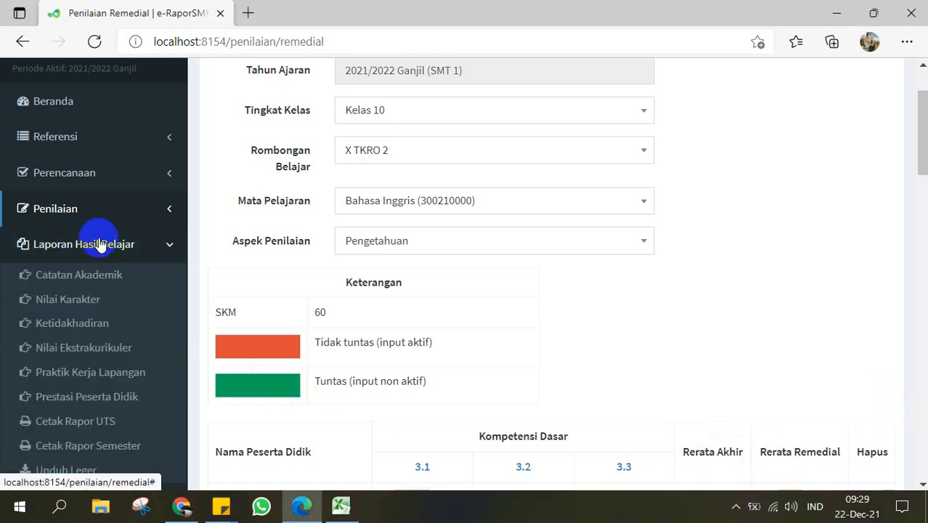
pyautogui.click(101, 244)
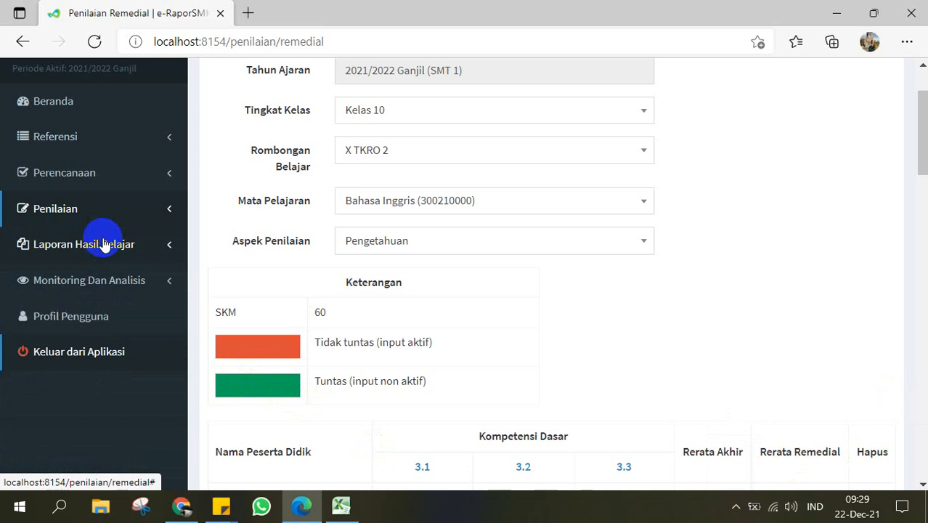
# Step: Open Rekap Nilai for 2021/2022 Ganjil - Semester Ganjil, Kelas 10, X TKRO 2 and Bahasa Inggris (300210000), and check the first students' score columns
pyautogui.click(160, 281)
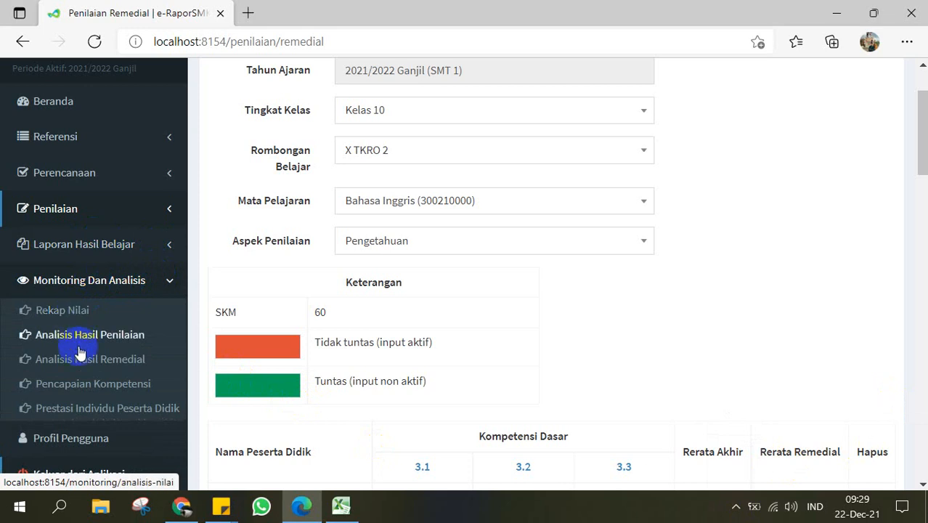
pyautogui.click(84, 312)
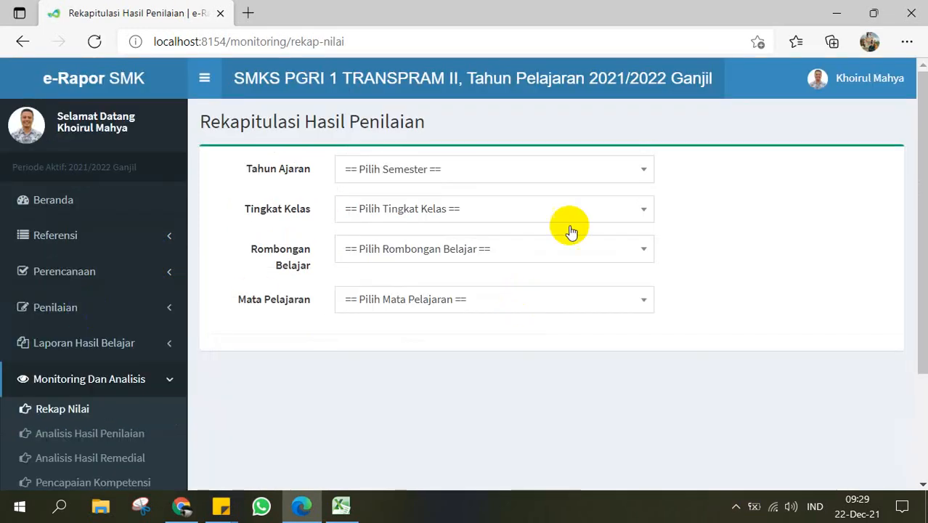
pyautogui.click(596, 169)
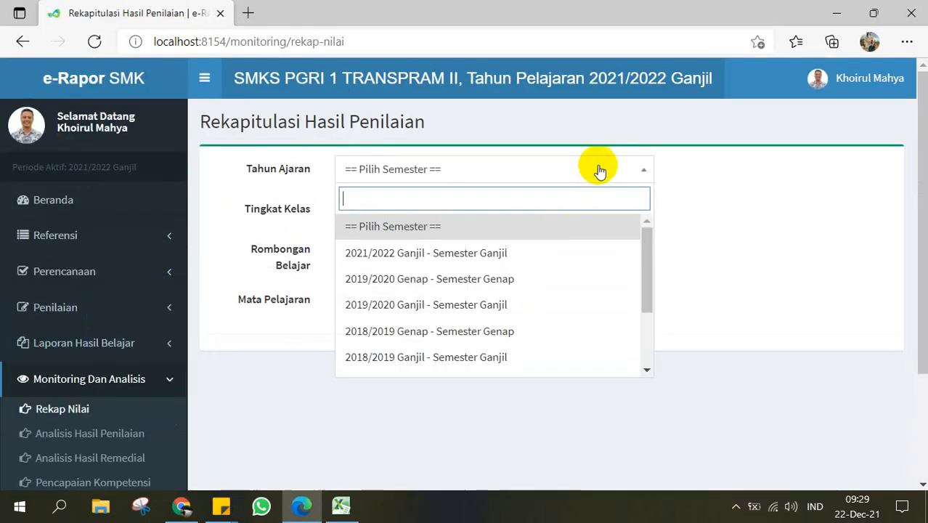
pyautogui.click(537, 252)
pyautogui.click(561, 211)
pyautogui.click(506, 290)
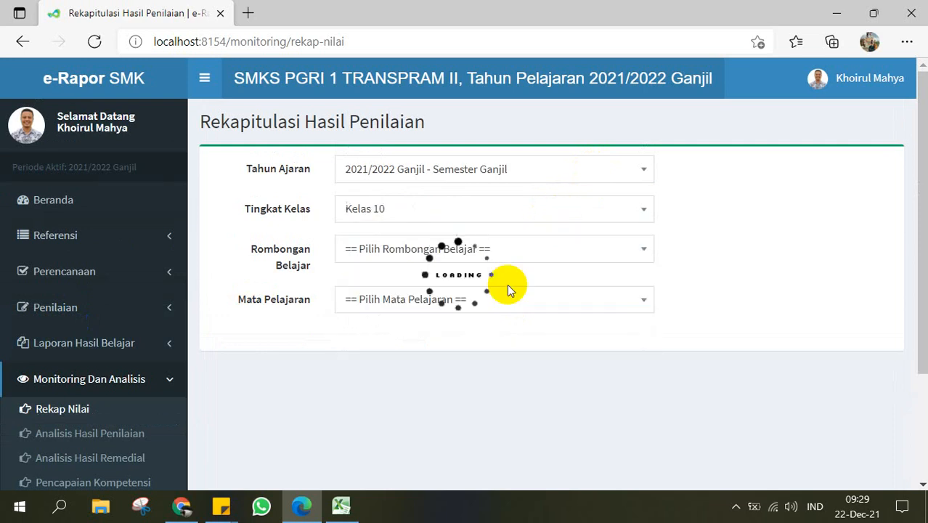
pyautogui.click(518, 245)
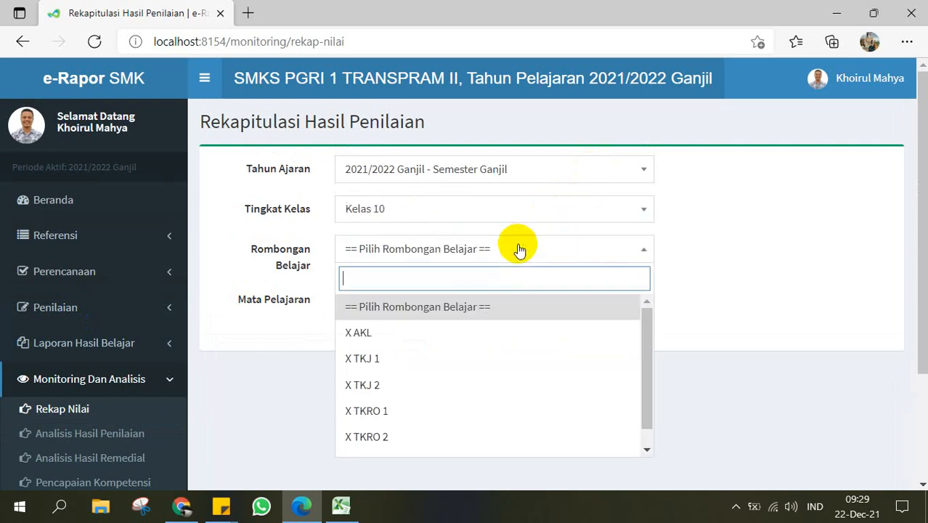
pyautogui.click(454, 439)
pyautogui.click(577, 299)
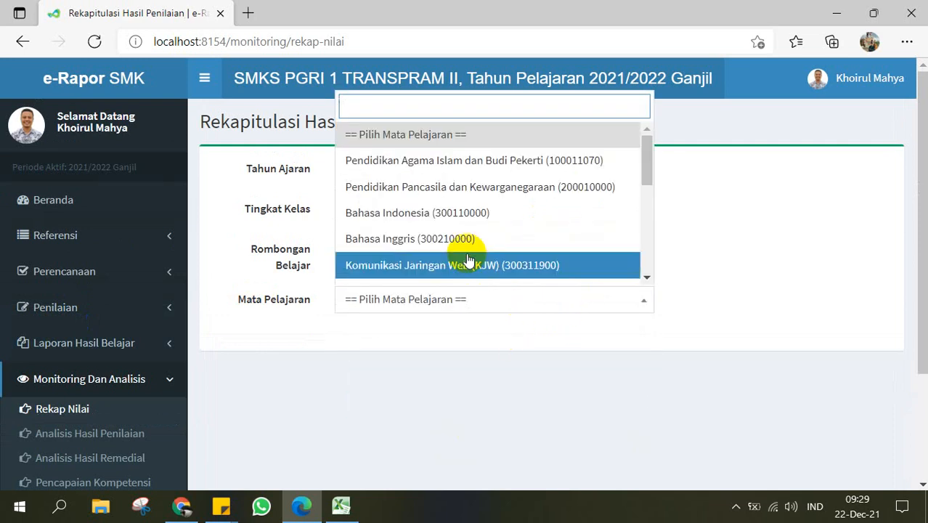
pyautogui.click(465, 238)
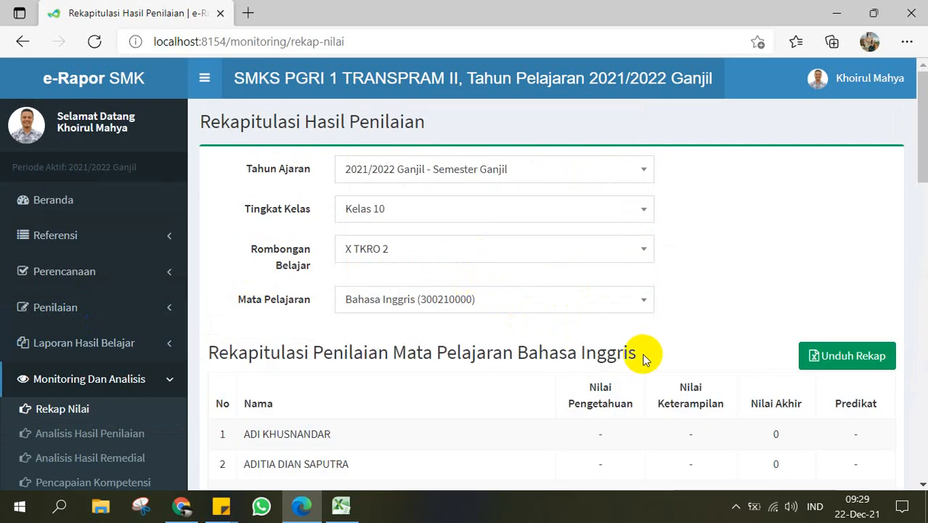
pyautogui.scroll(-1, 642, 359)
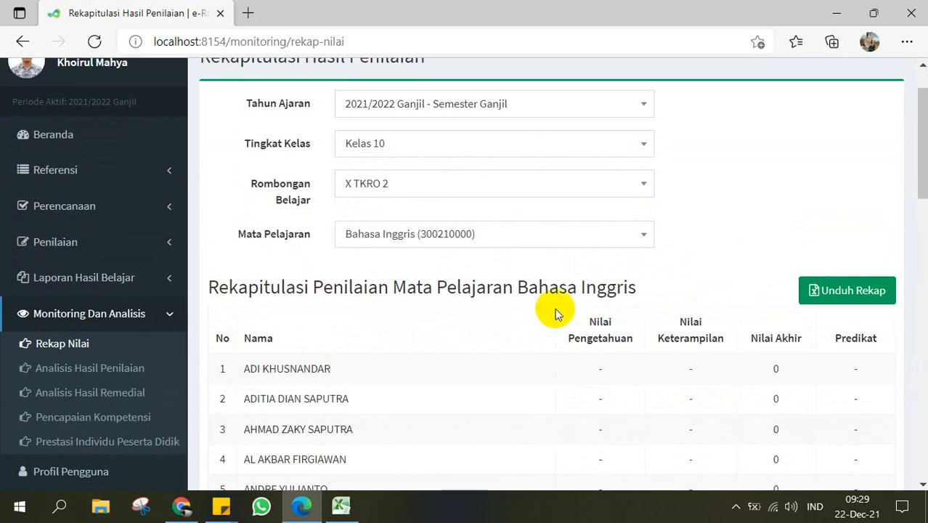
pyautogui.scroll(-2, 556, 313)
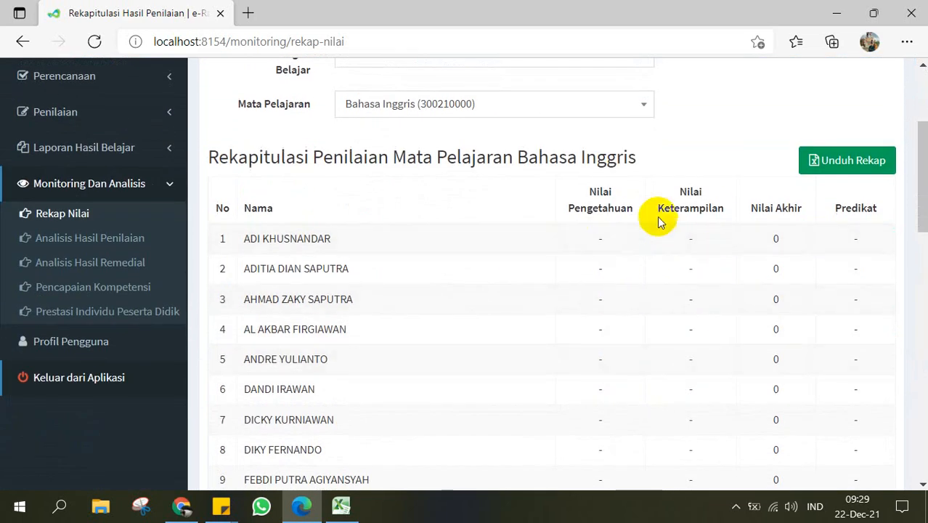
pyautogui.scroll(2, 661, 221)
pyautogui.scroll(1, 306, 249)
# Step: Generate the Pengetahuan scores for Bahasa Inggris in X TKRO 2 from the Beranda subject list and confirm the process
pyautogui.click(49, 202)
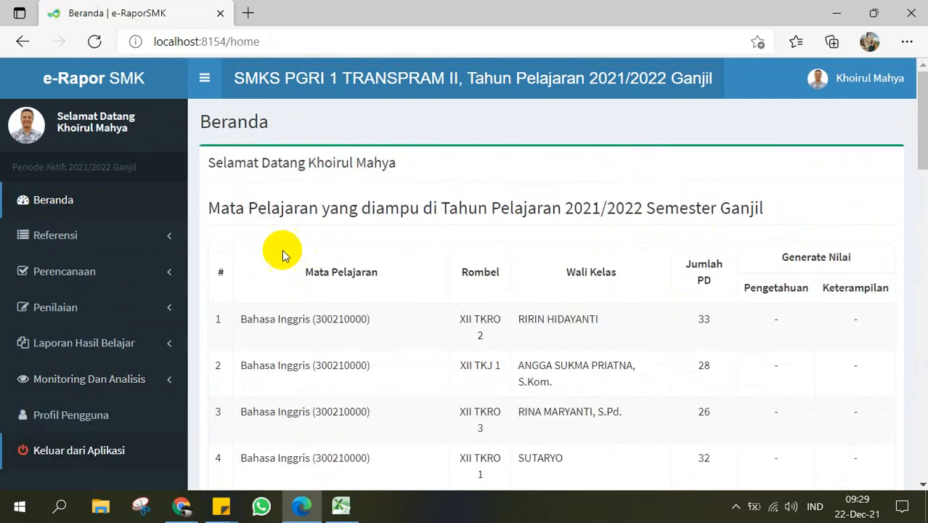
pyautogui.click(56, 197)
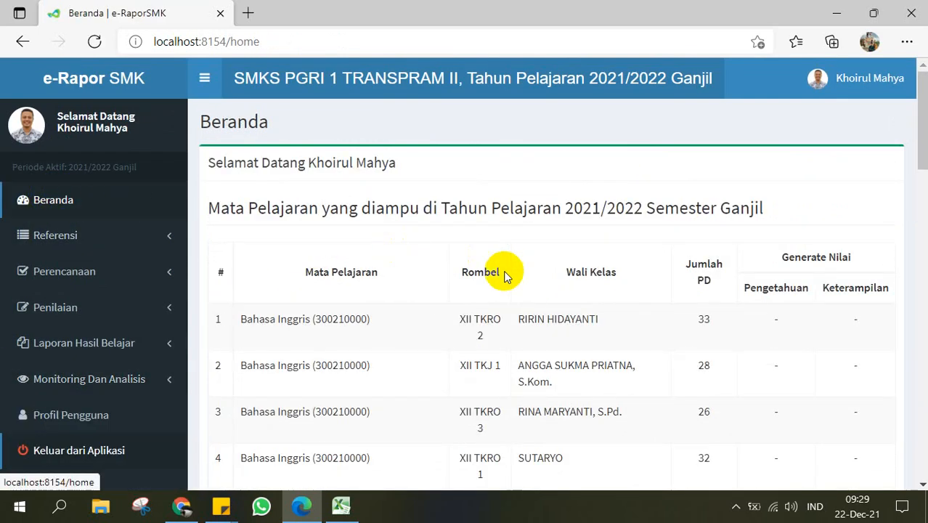
pyautogui.scroll(-3, 506, 276)
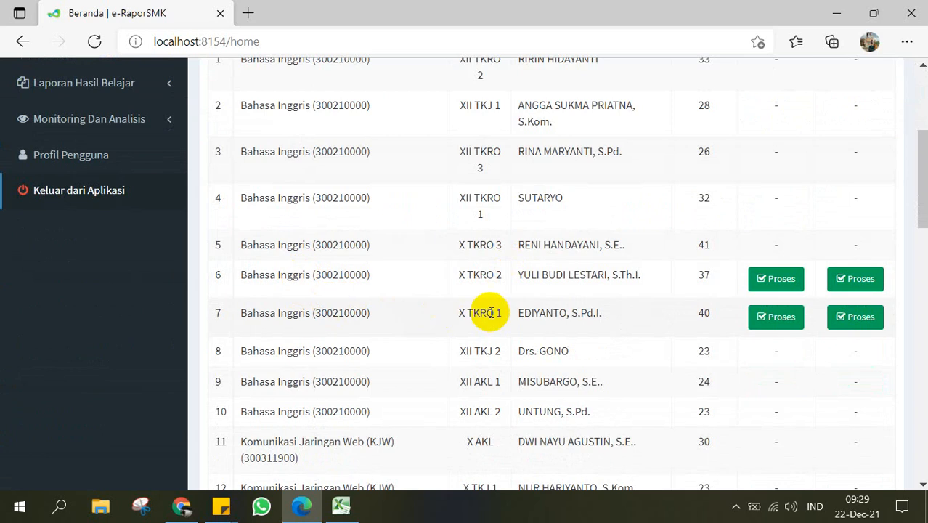
pyautogui.click(778, 285)
pyautogui.click(608, 382)
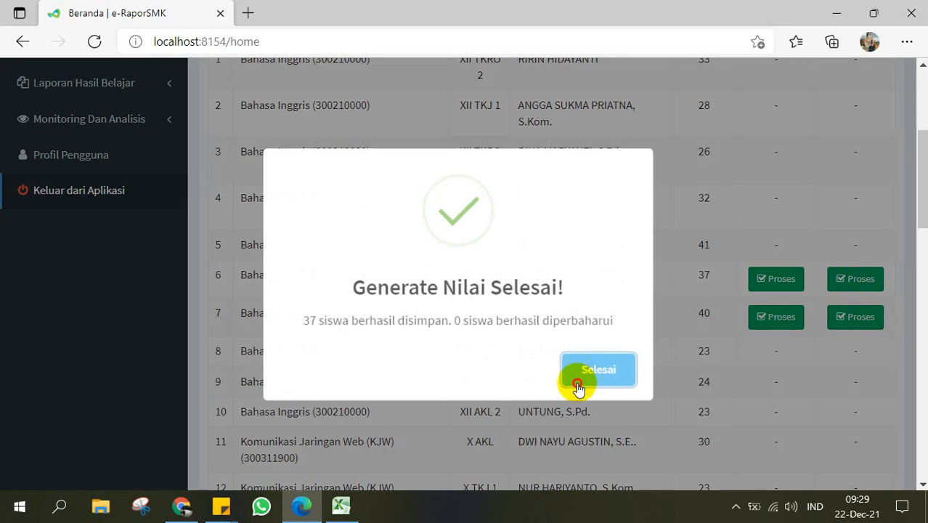
pyautogui.click(577, 385)
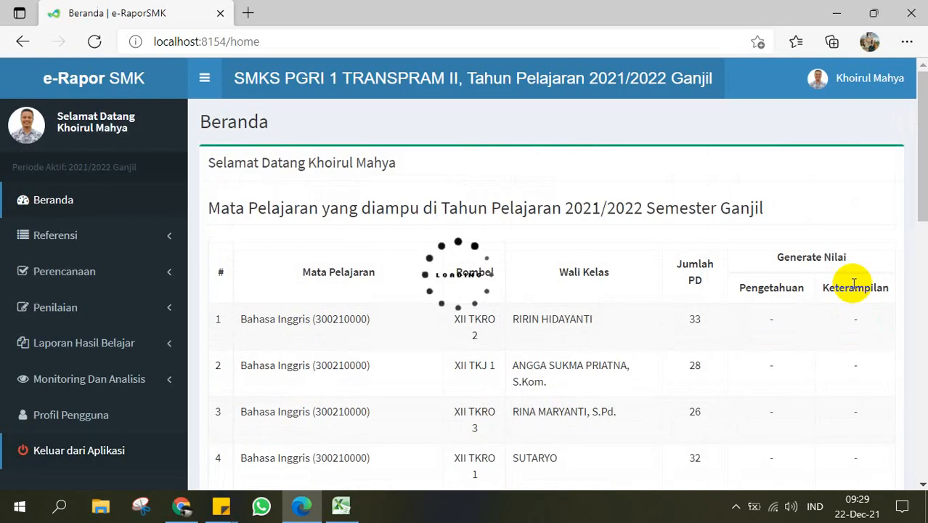
# Step: Generate the Keterampilan scores for Bahasa Inggris in X TKRO 2 and look over the rest of the subject list
pyautogui.scroll(-3, 842, 334)
pyautogui.click(845, 344)
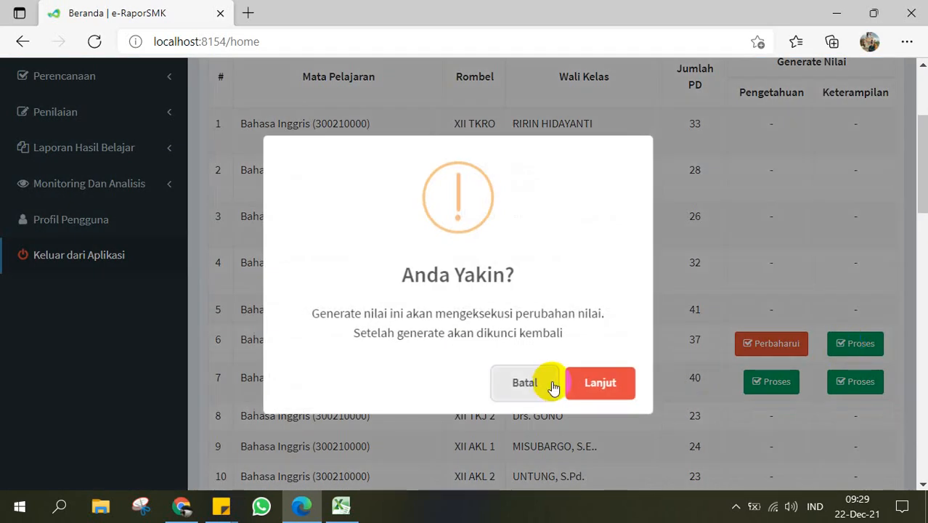
pyautogui.click(598, 382)
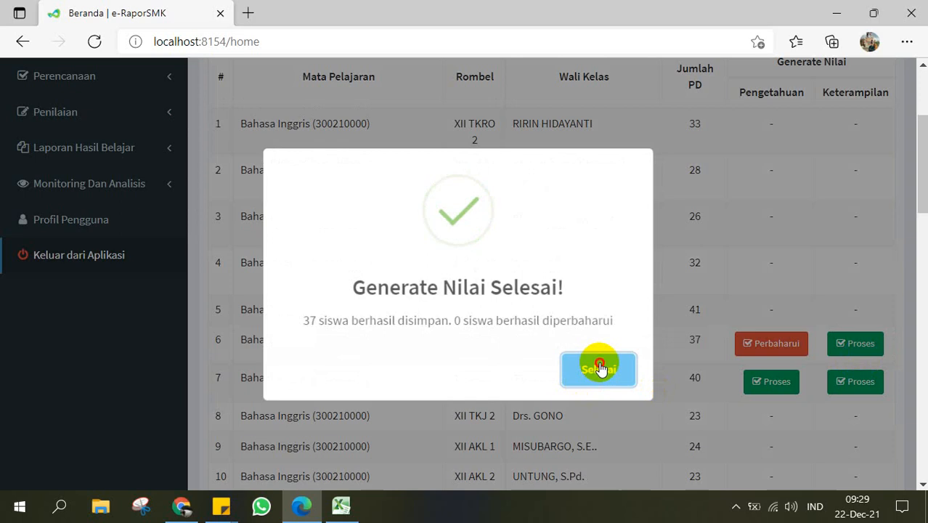
pyautogui.click(598, 368)
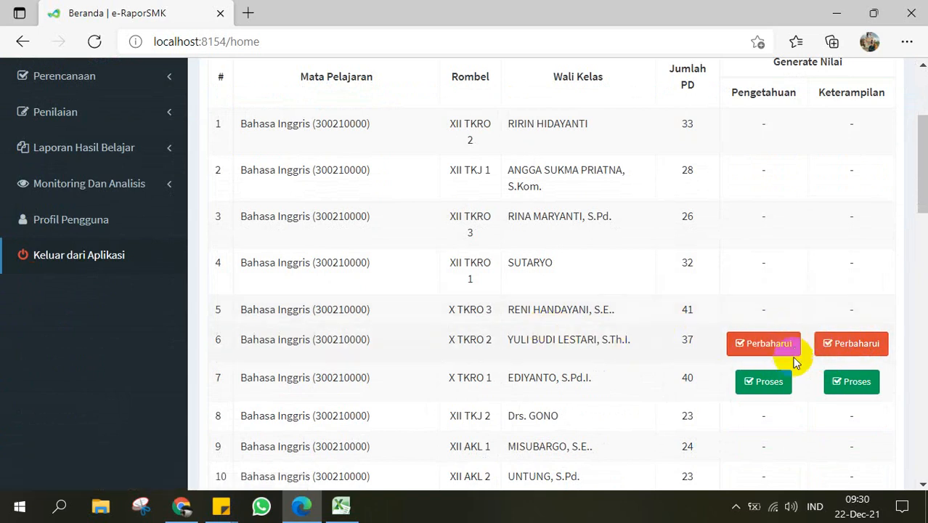
pyautogui.scroll(-4, 853, 341)
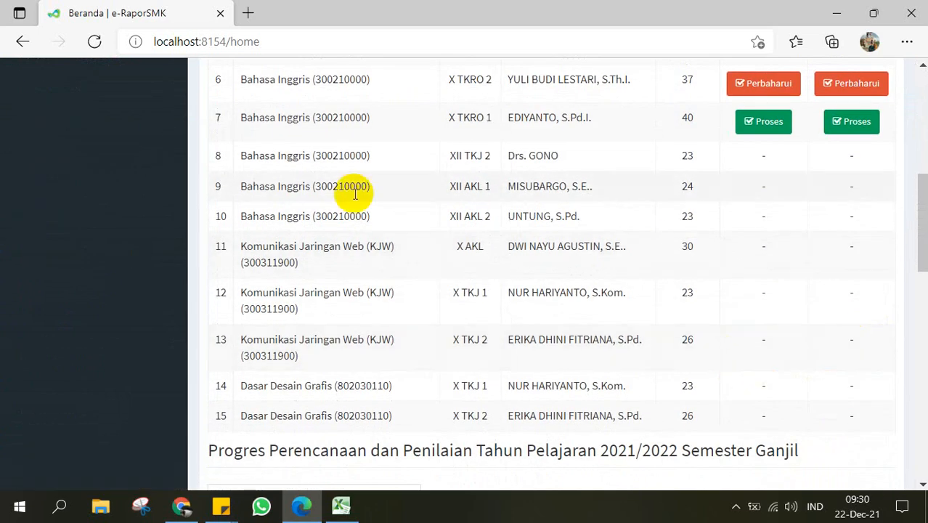
pyautogui.scroll(4, 176, 197)
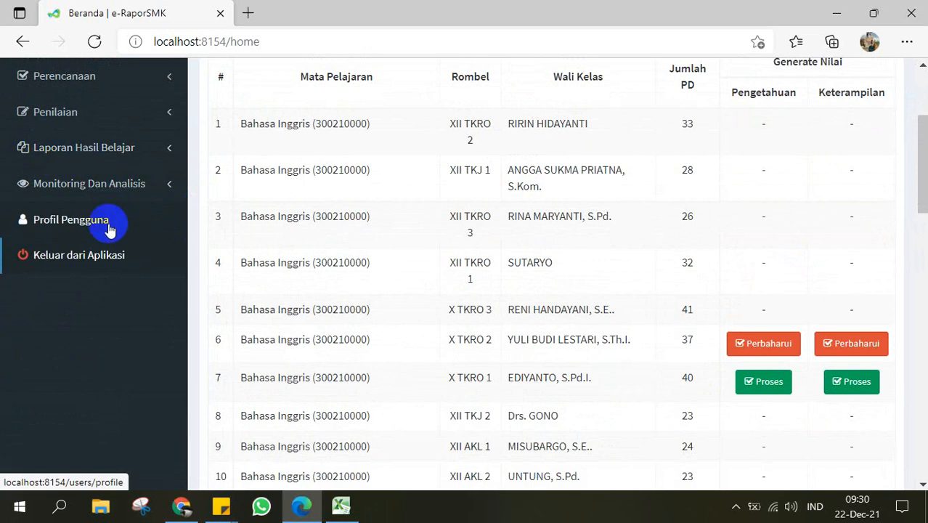
# Step: Reopen Rekap Nilai and select 2021/2022 Ganjil - Semester Ganjil, Kelas 10, X TKRO 2 and Bahasa Inggris (300210000)
pyautogui.click(118, 182)
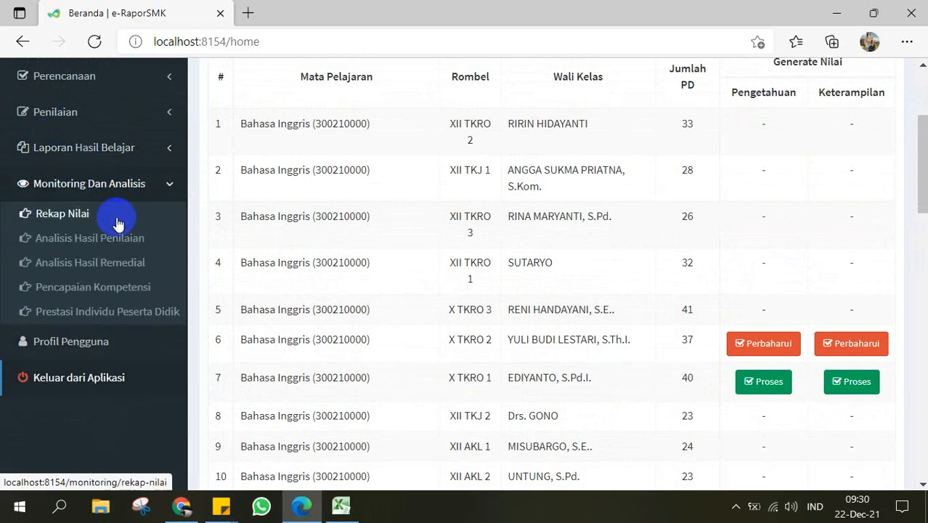
pyautogui.click(119, 222)
pyautogui.click(487, 175)
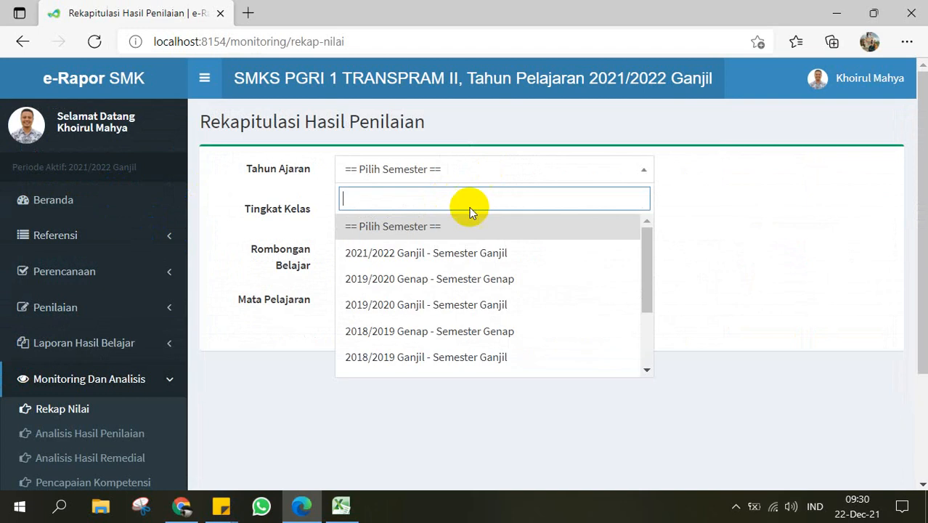
pyautogui.click(450, 254)
pyautogui.click(451, 215)
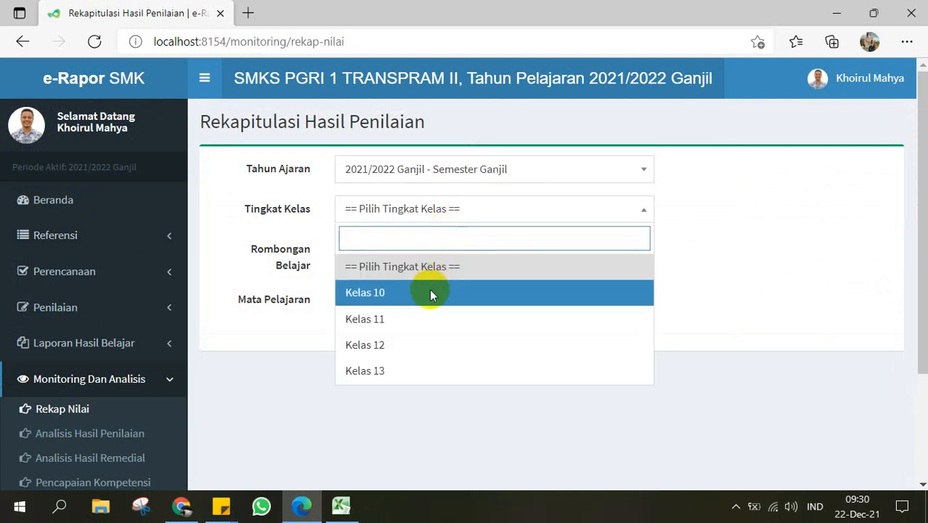
pyautogui.click(430, 291)
pyautogui.click(442, 251)
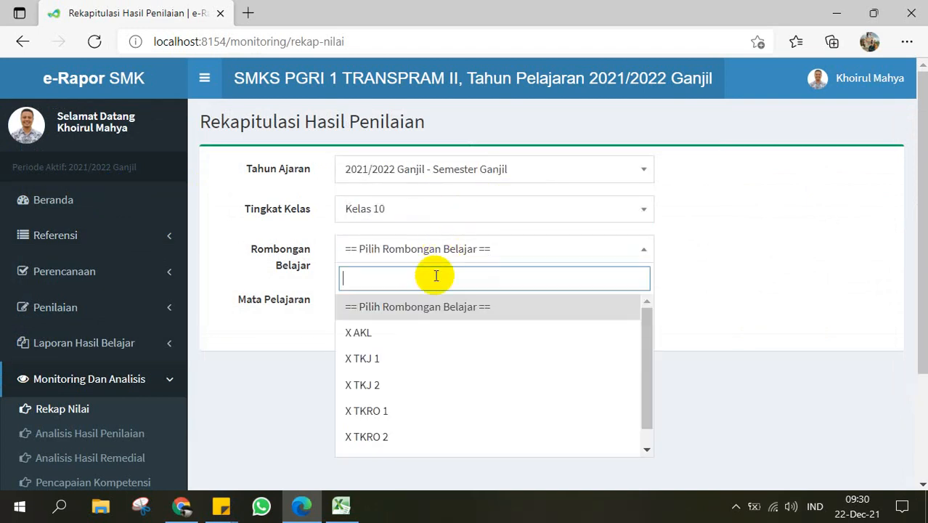
pyautogui.click(391, 431)
pyautogui.click(405, 308)
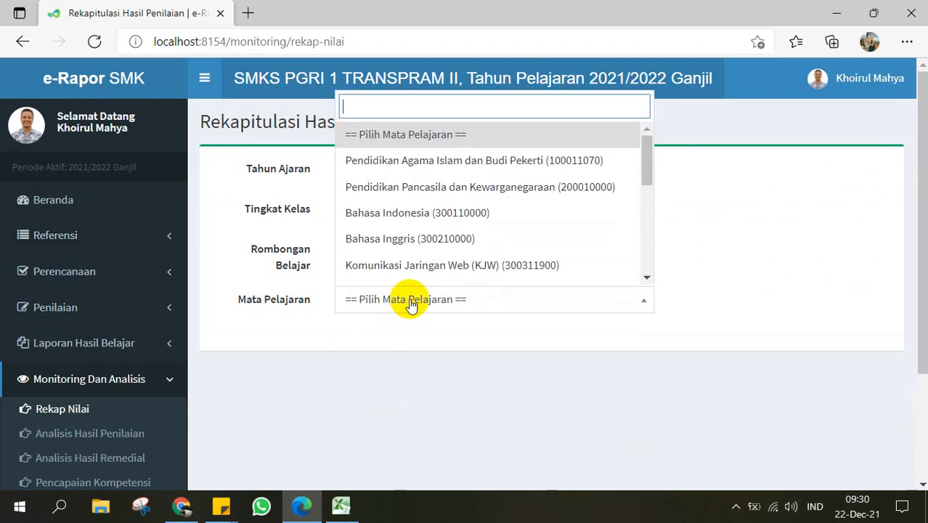
pyautogui.click(415, 240)
# Step: Examine the Nilai Pengetahuan, Nilai Keterampilan, Nilai Akhir and Predikat of every student in the recap
pyautogui.scroll(-3, 714, 406)
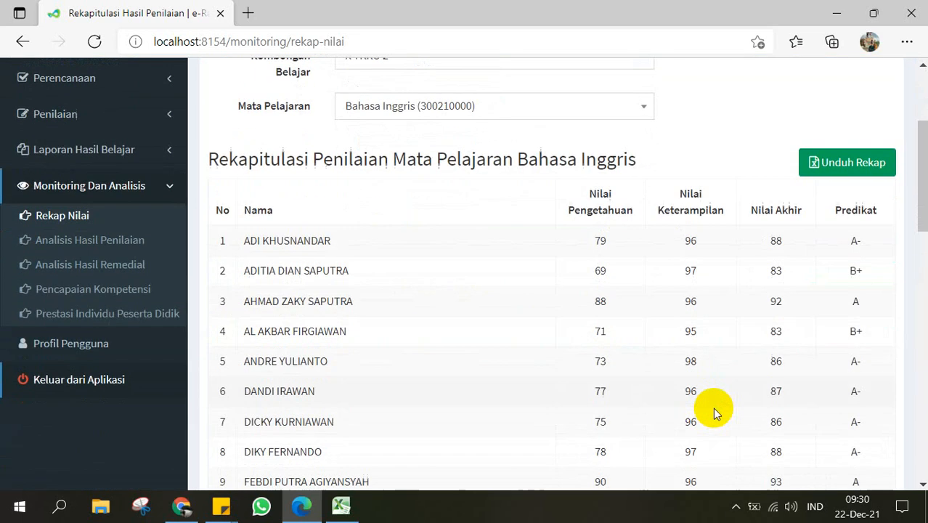
pyautogui.scroll(-2, 700, 322)
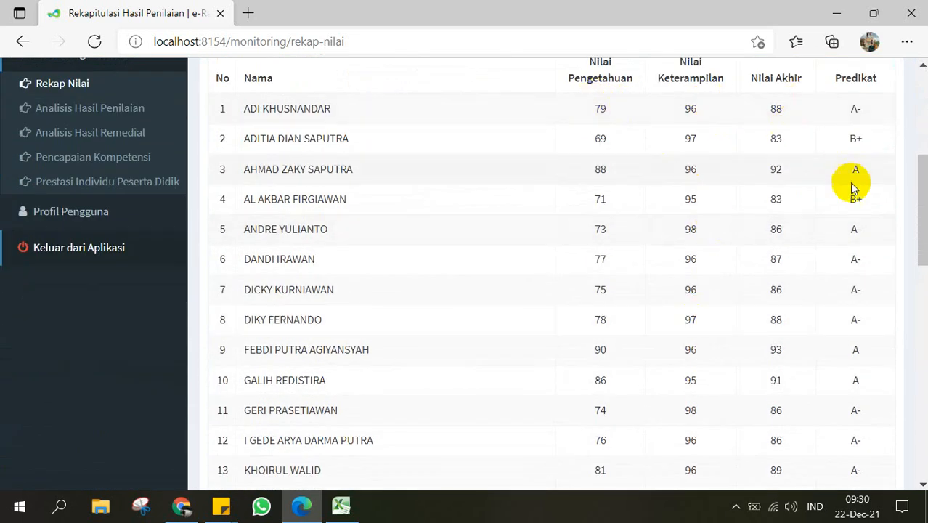
pyautogui.scroll(-8, 864, 306)
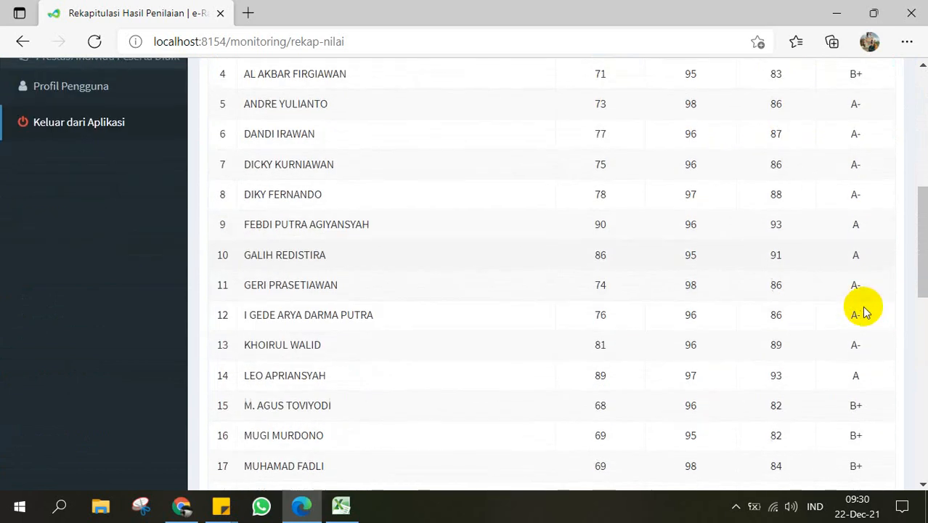
pyautogui.scroll(-4, 861, 306)
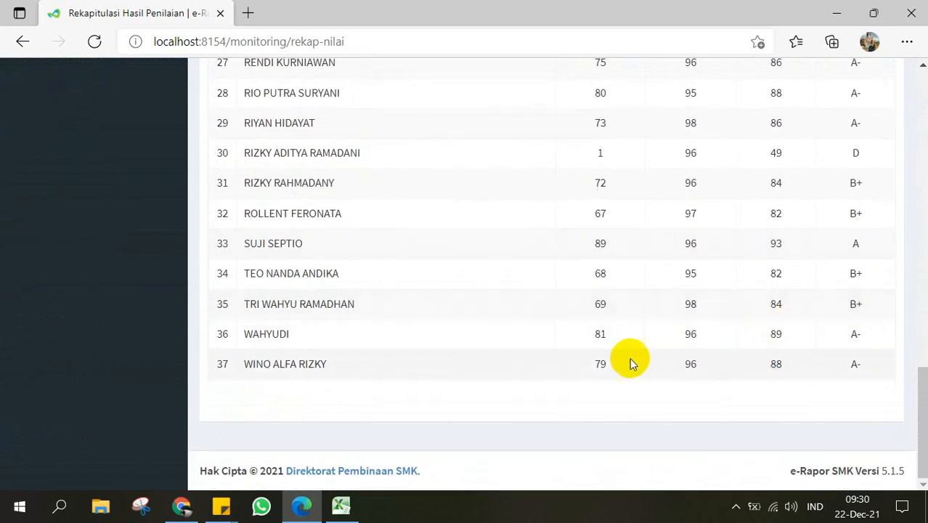
pyautogui.scroll(12, 626, 356)
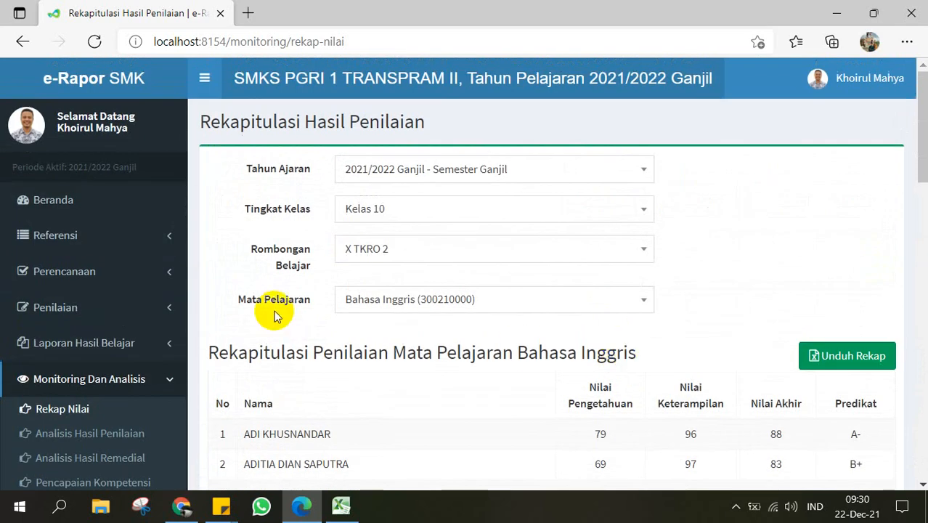